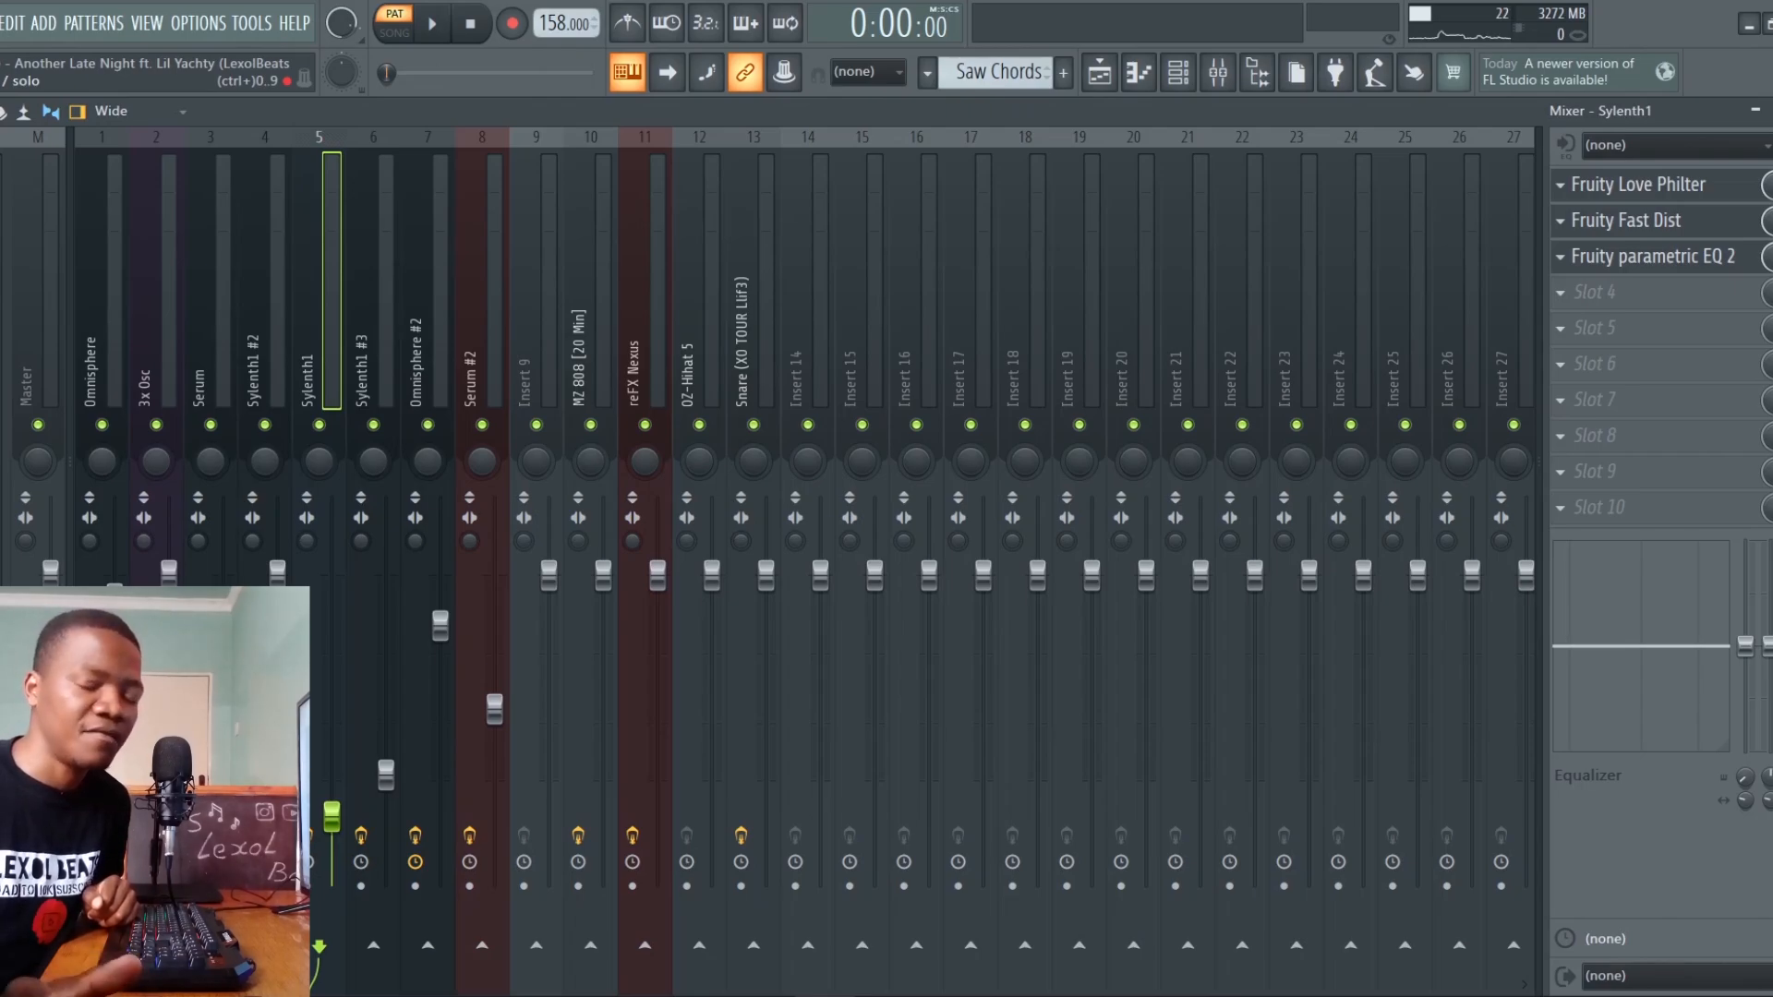
Audition the Saw Chords pattern and examine the Fruity Love Philter, Fast Dist and Parametric EQ 2 settings on the Sylenth1 track
key(space)
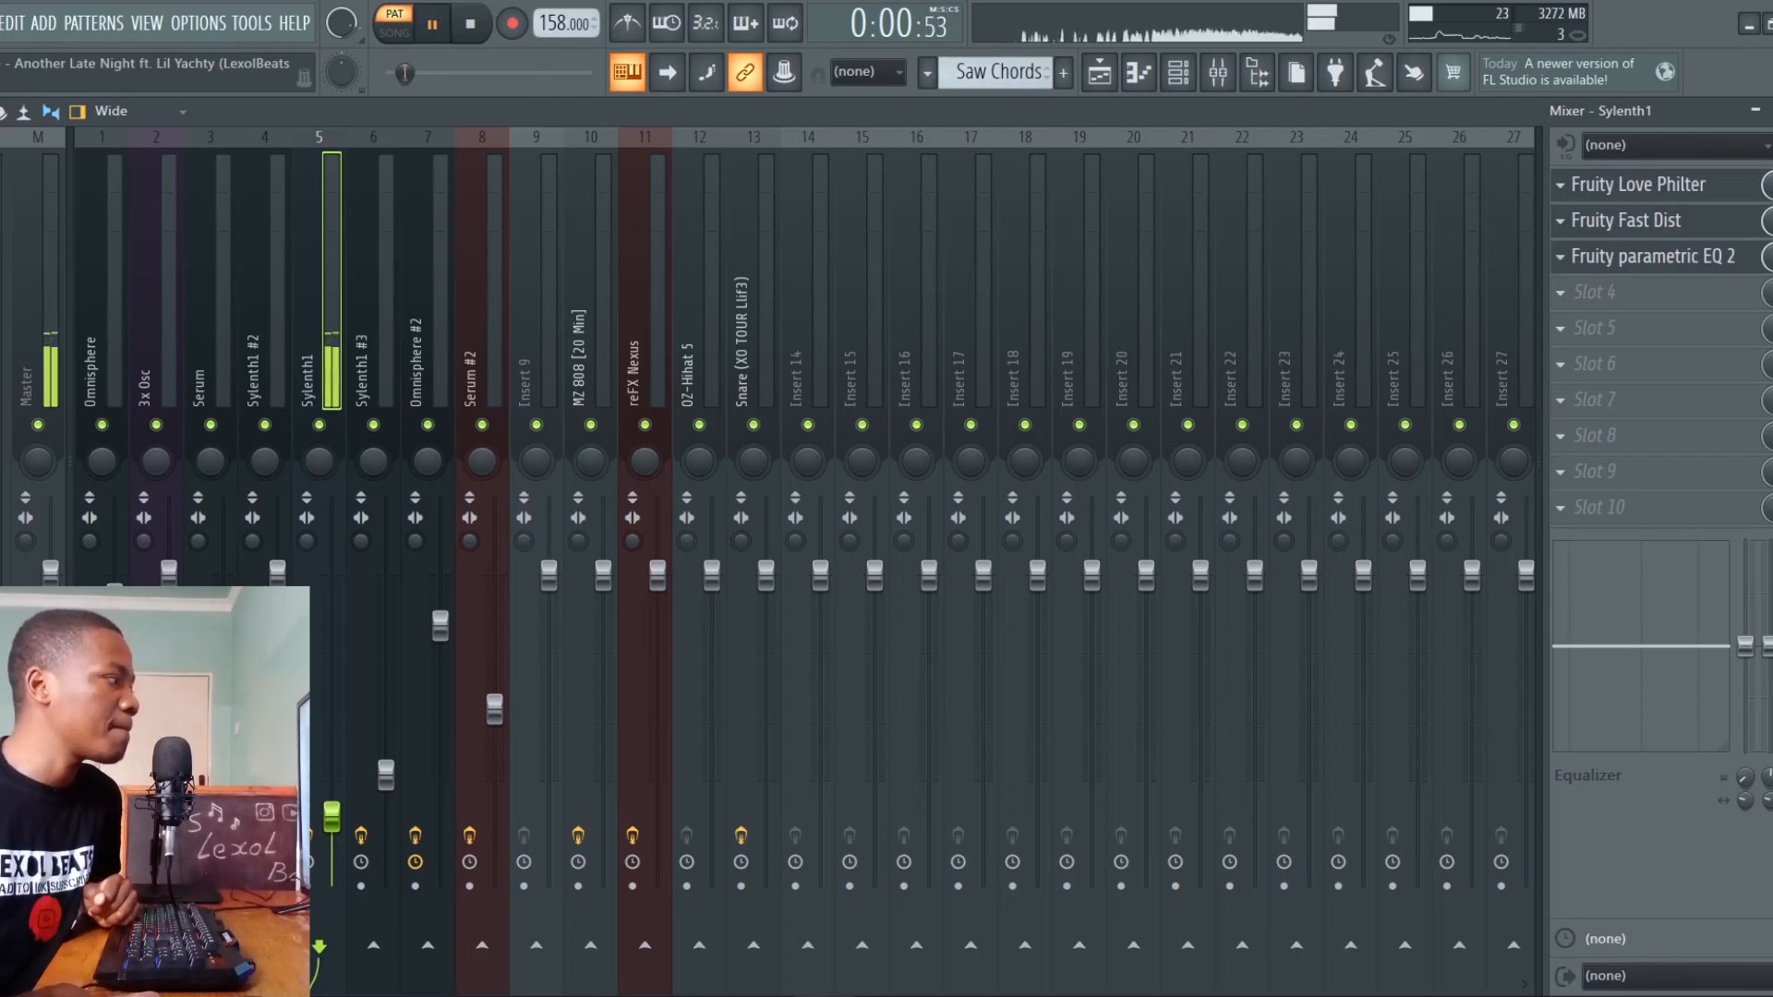
key(space)
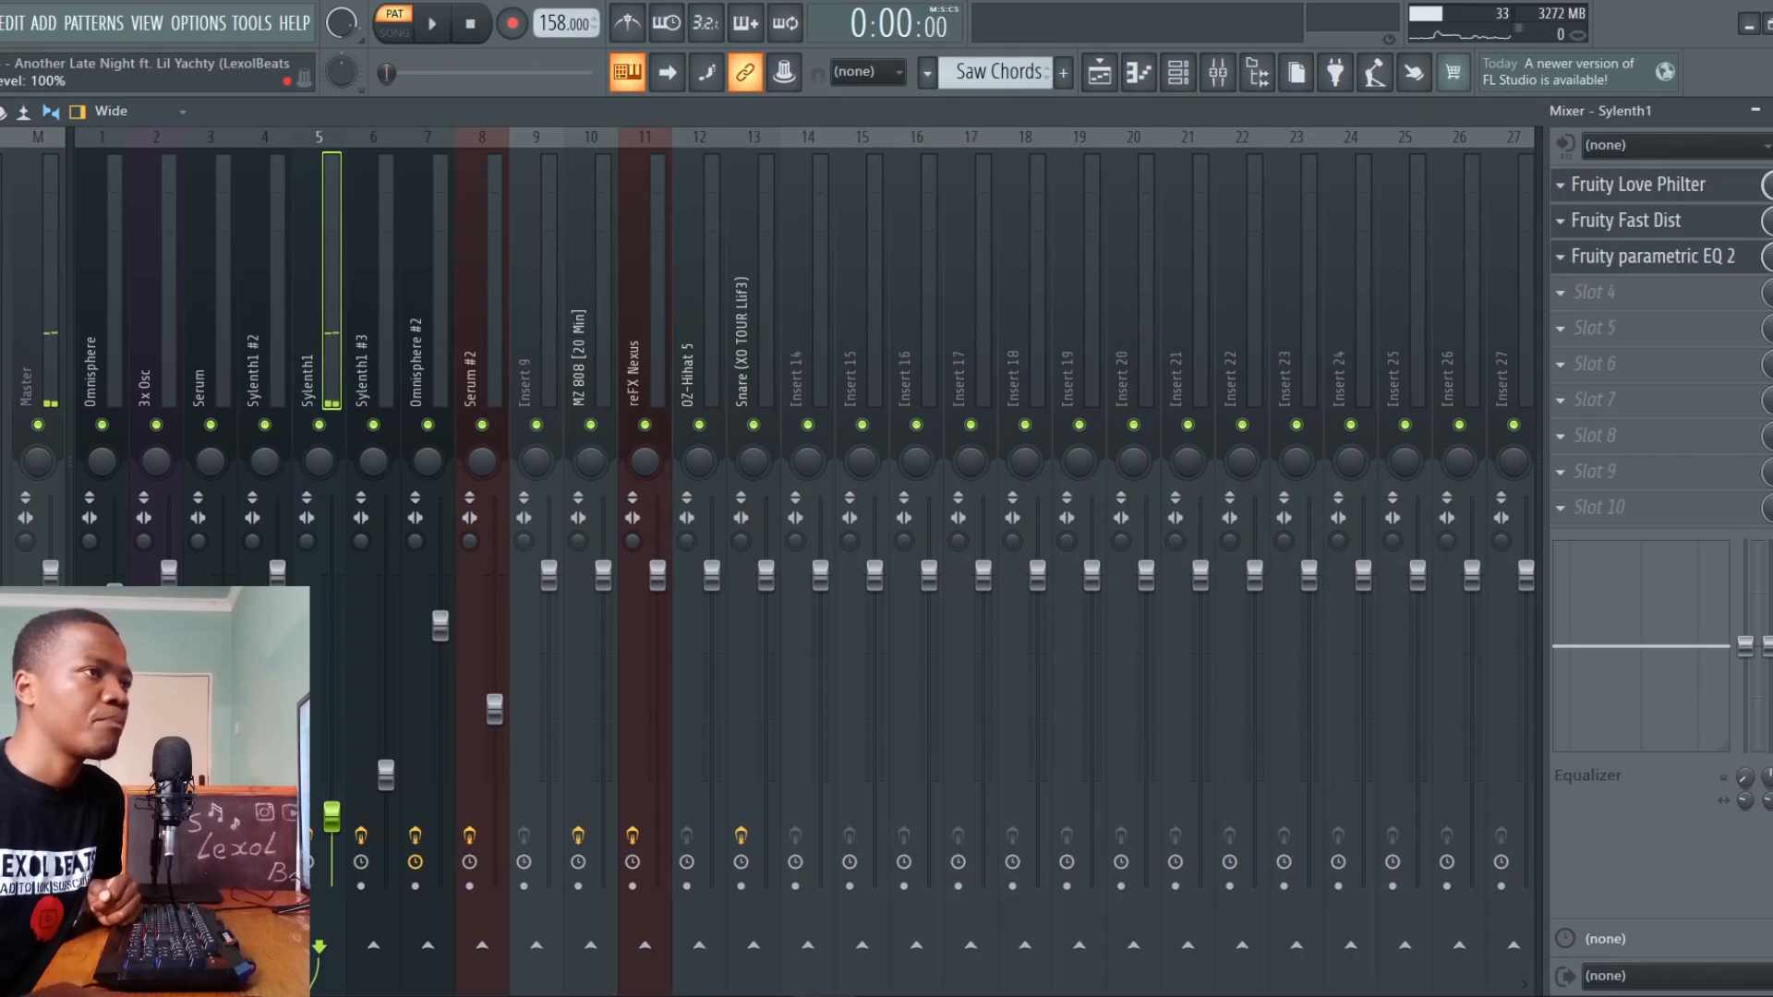
click(1725, 182)
drag(737, 339, 854, 236)
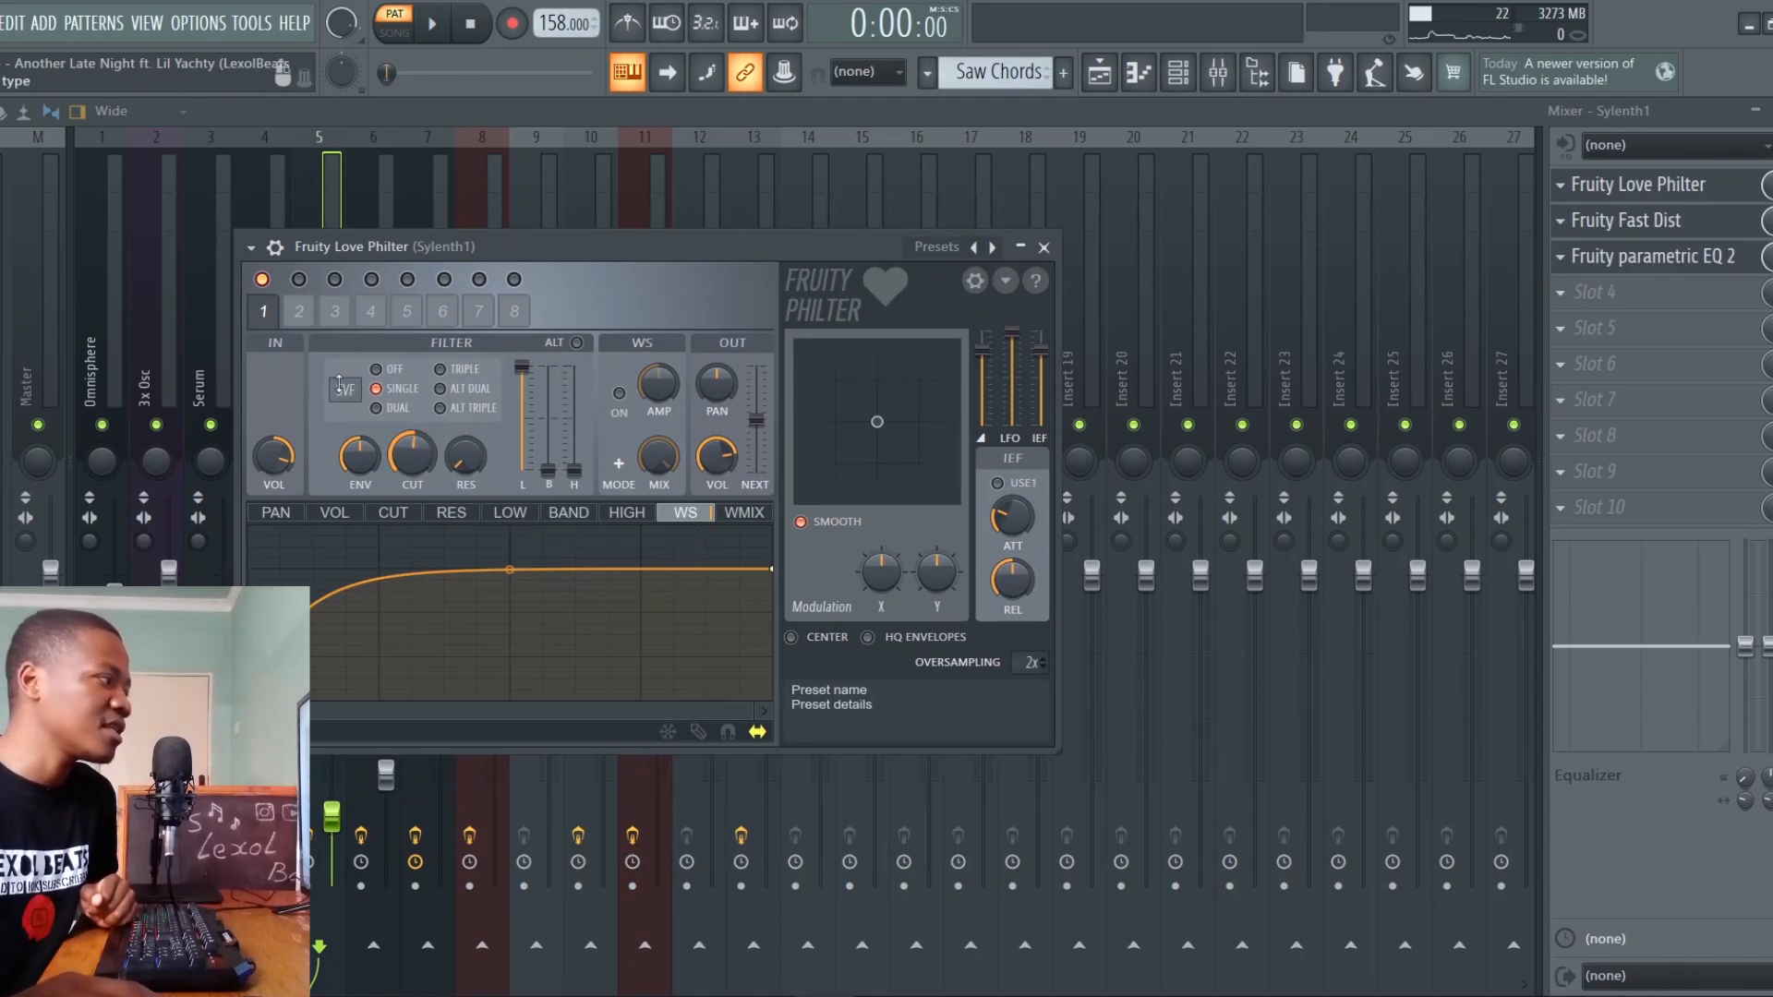
click(1673, 220)
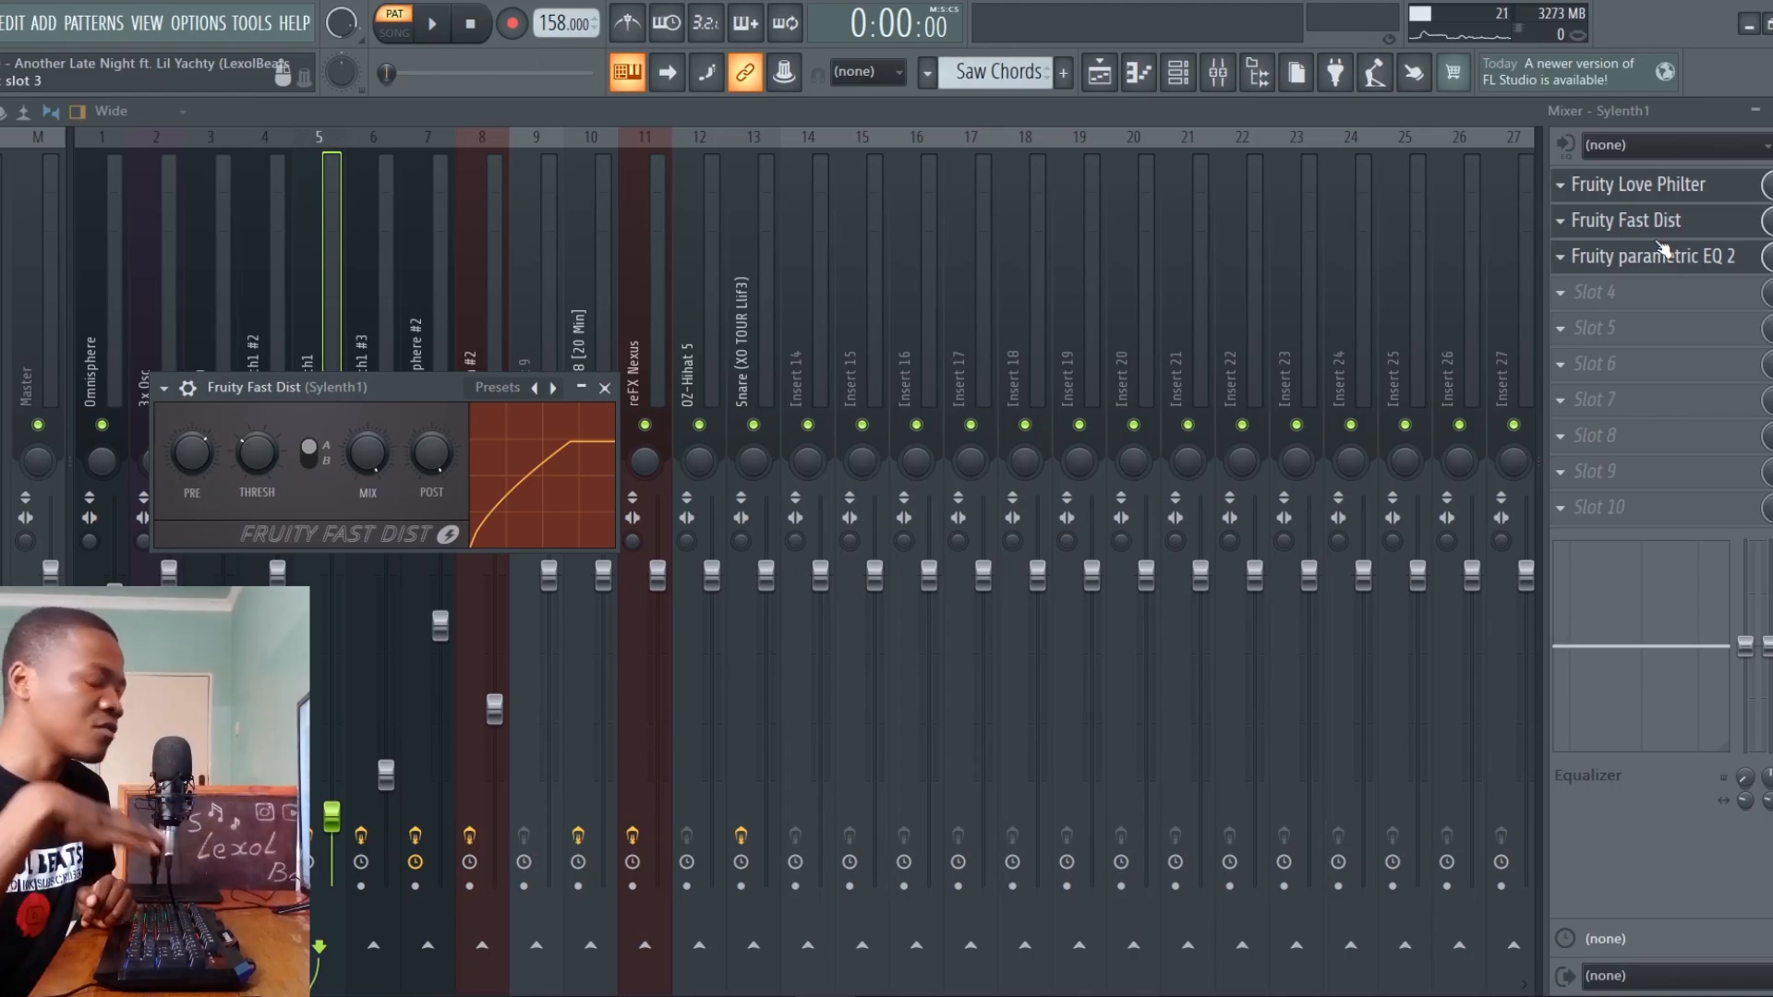
click(1662, 256)
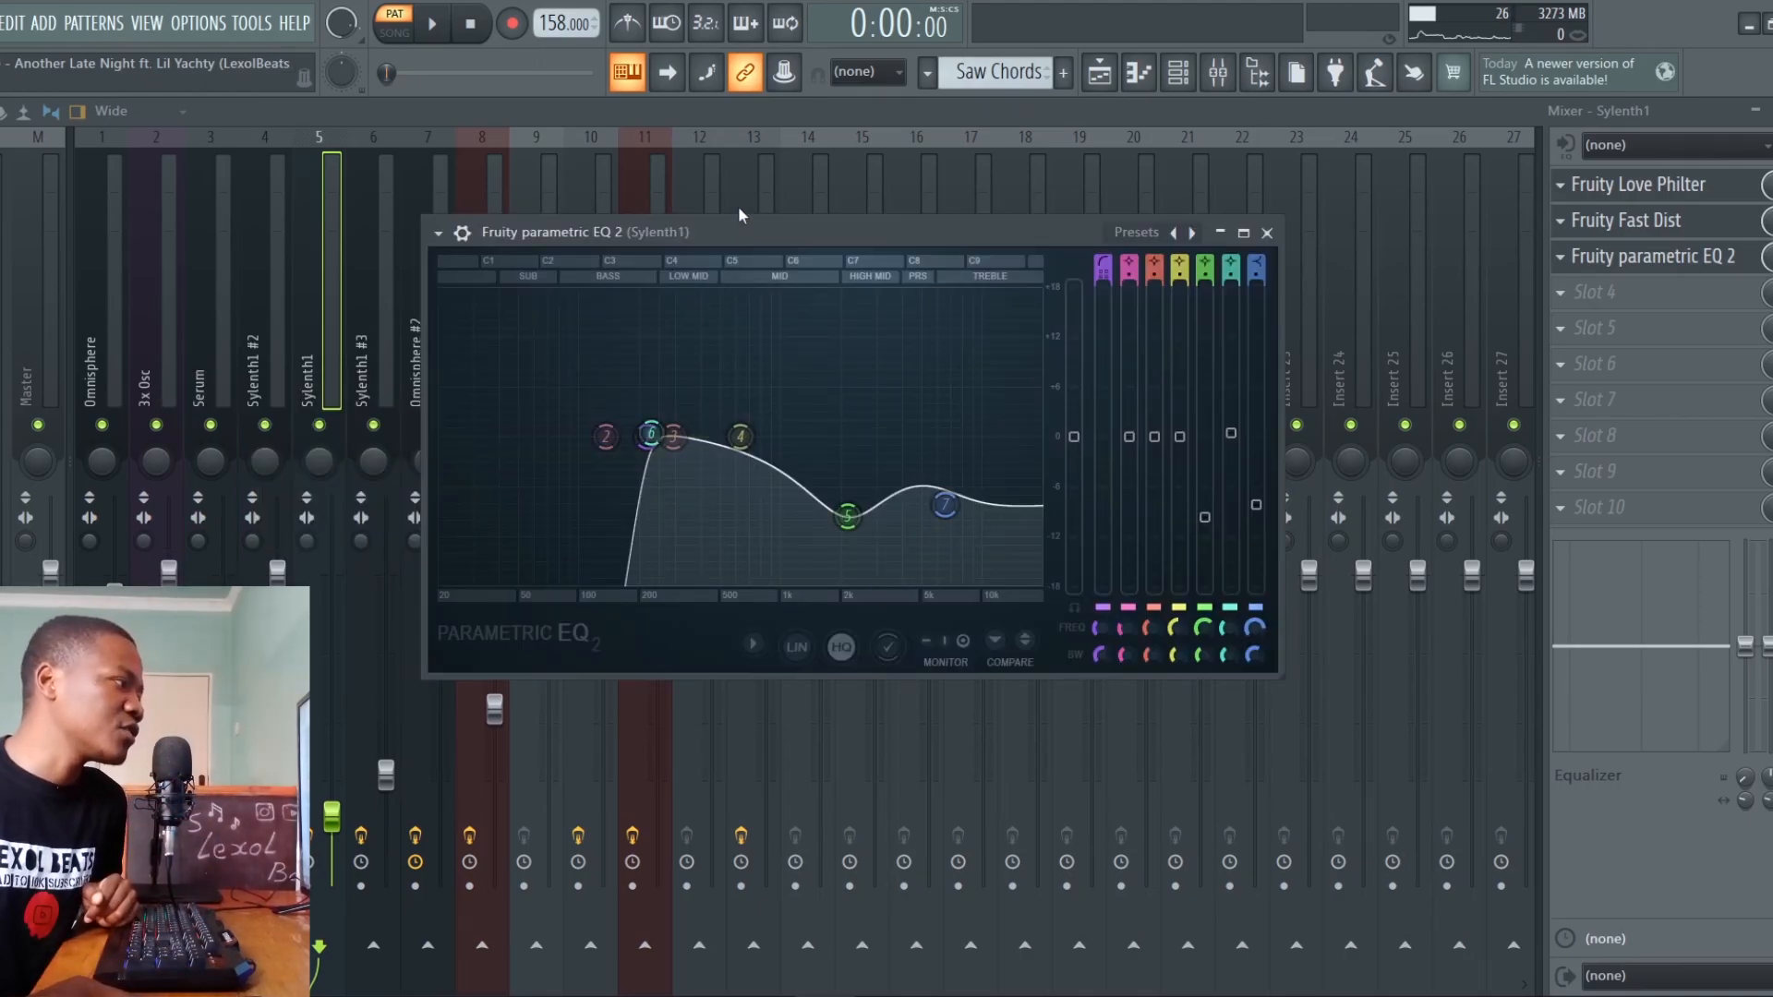
drag(731, 248, 769, 229)
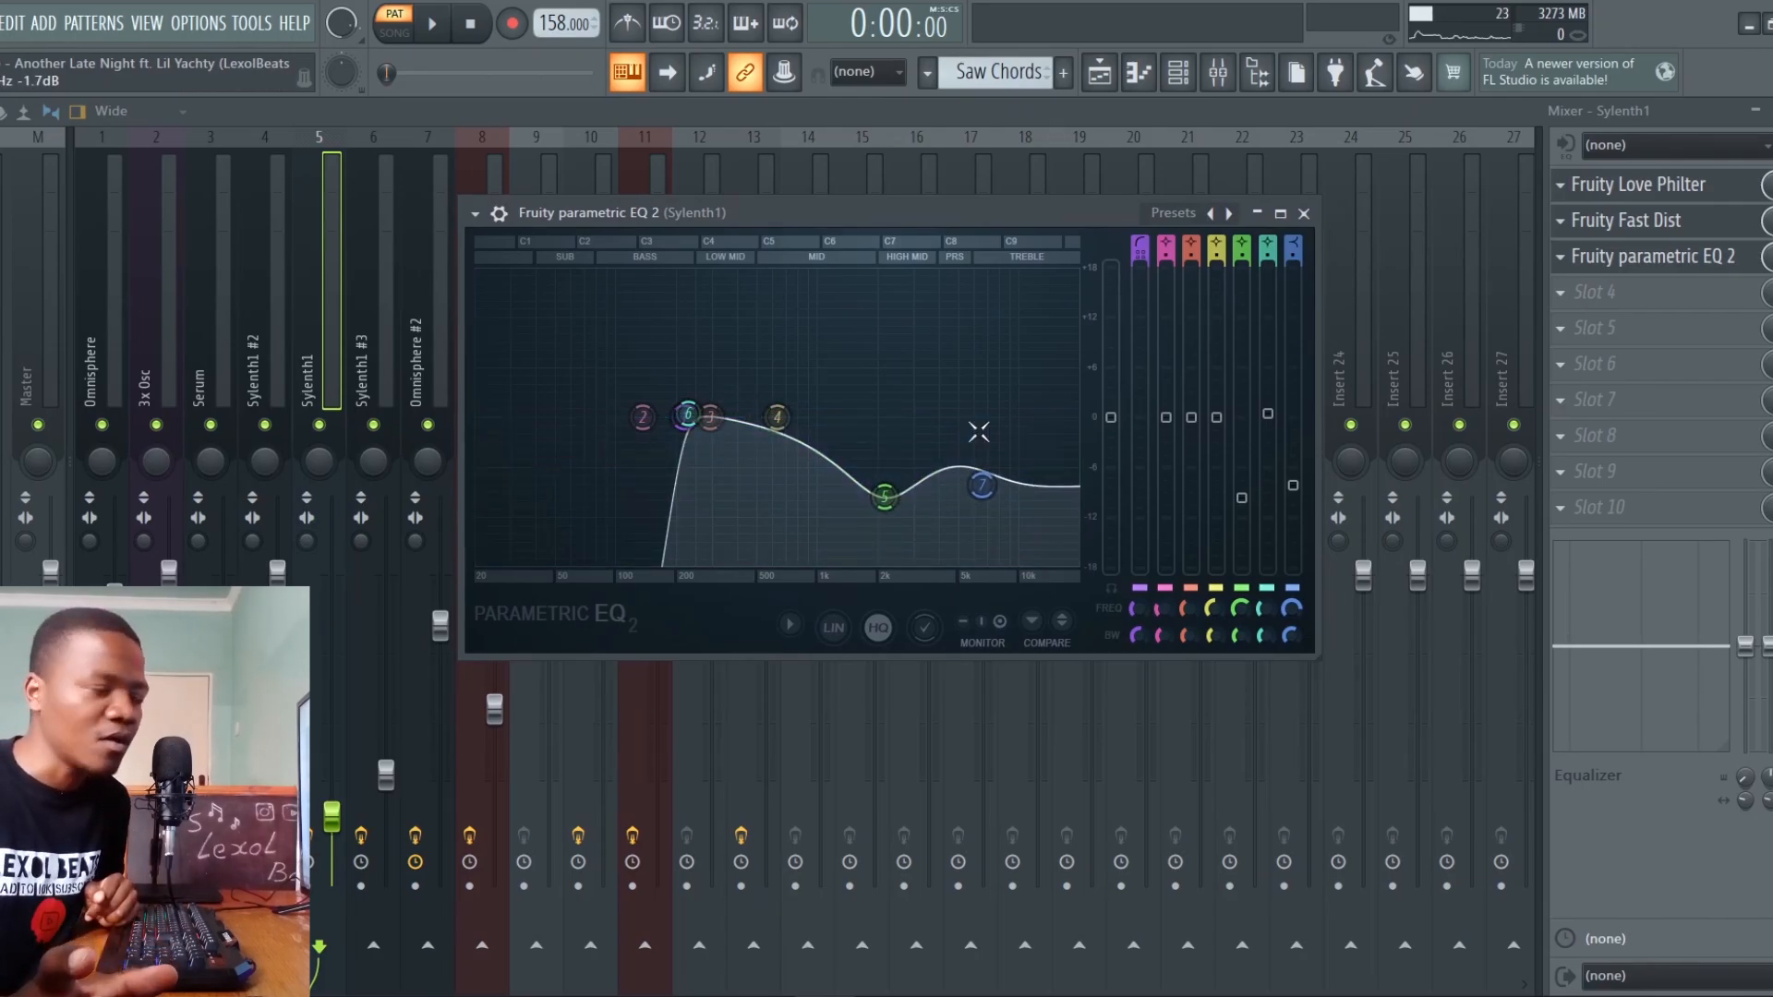
key(space)
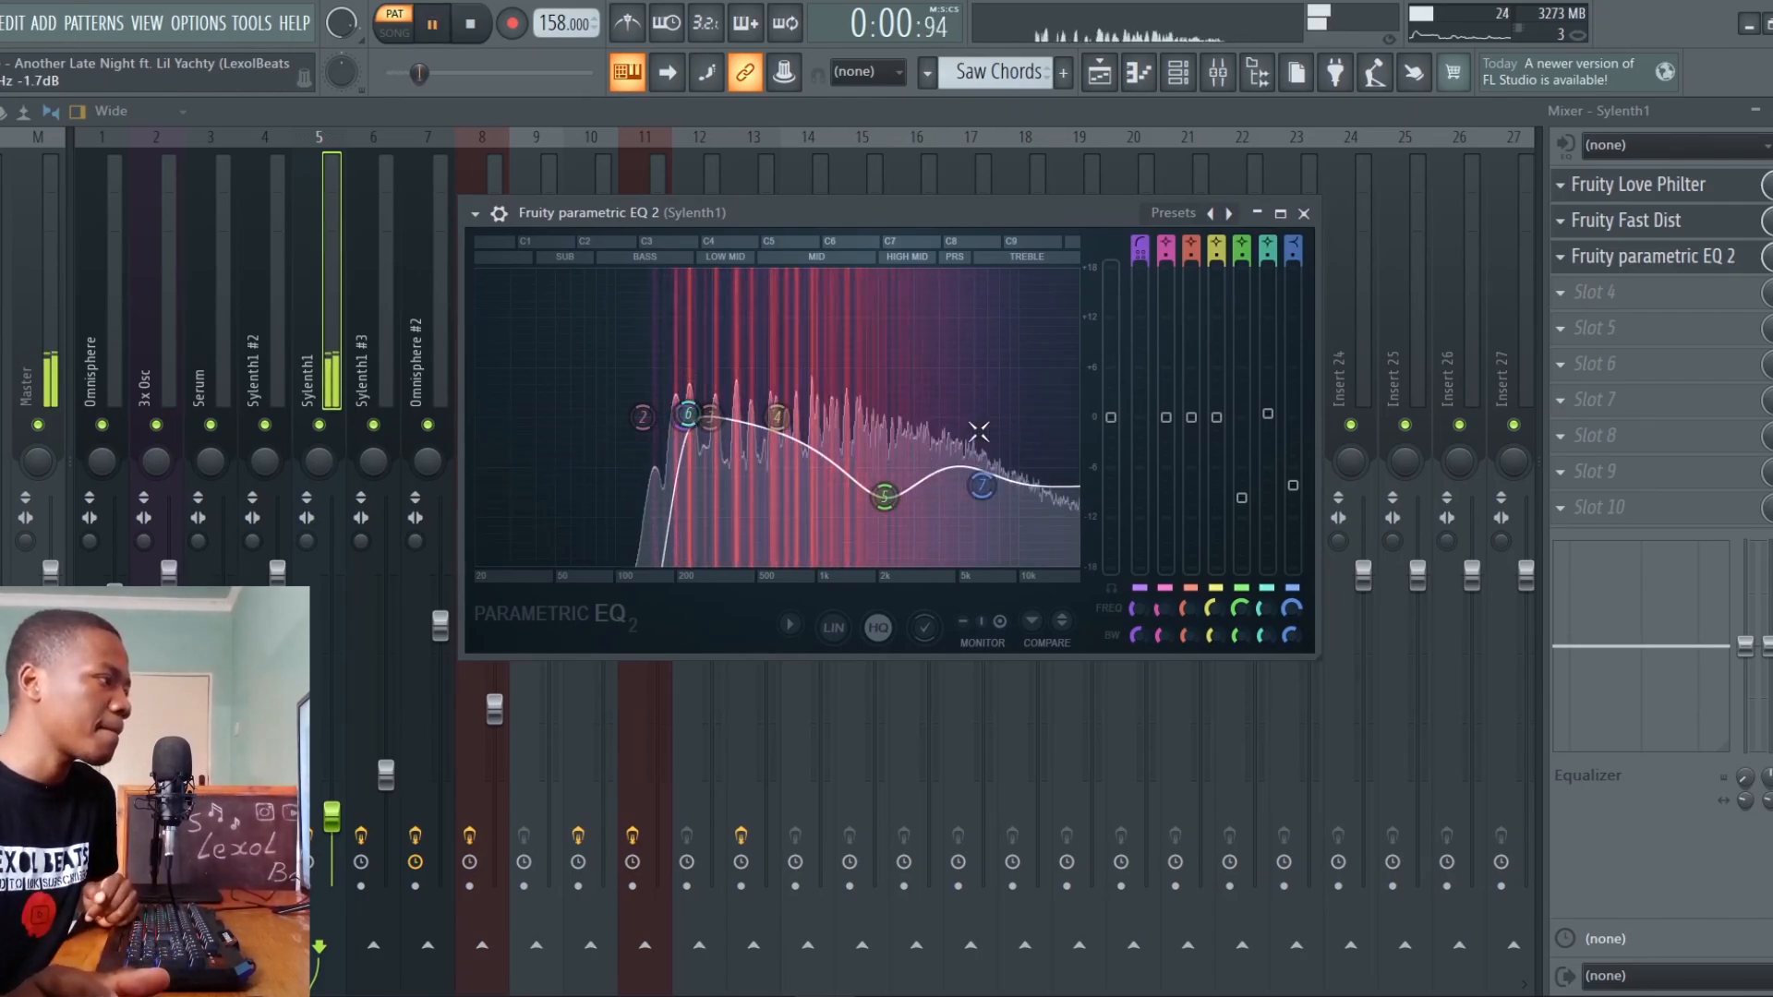
key(space)
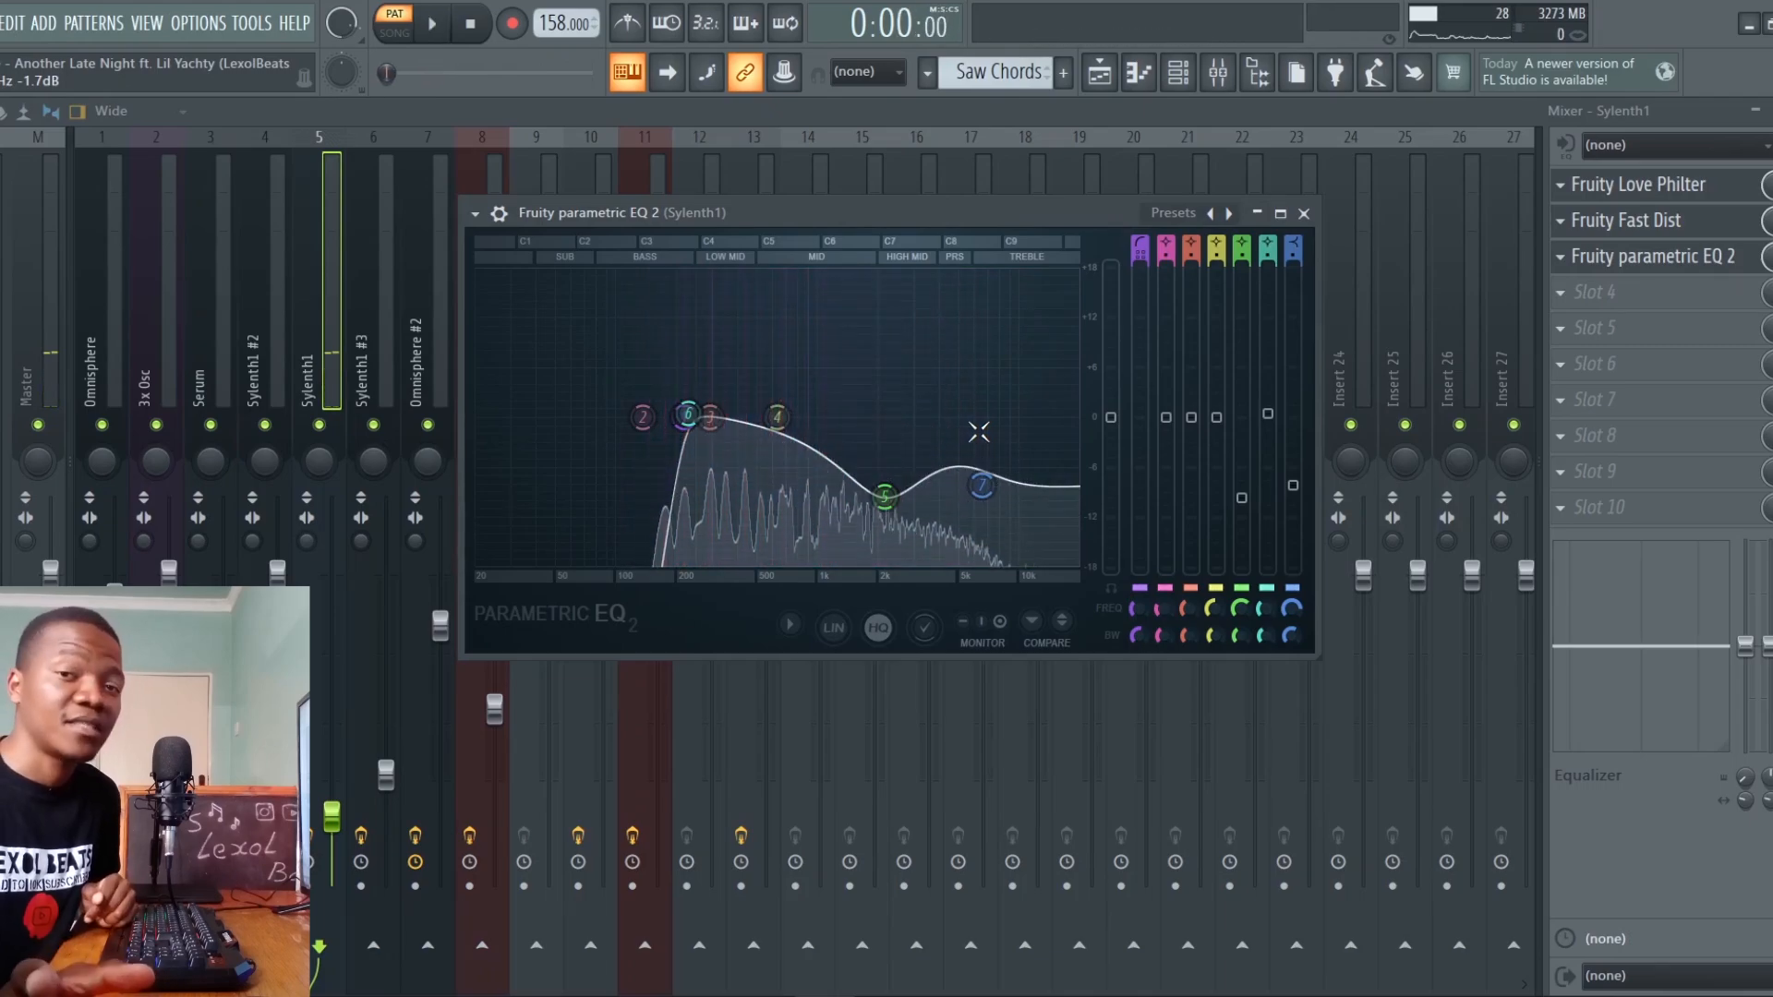
Solo the Main Chords track in the playlist, unmute Saw Chords alongside it, and play both together
key(F5)
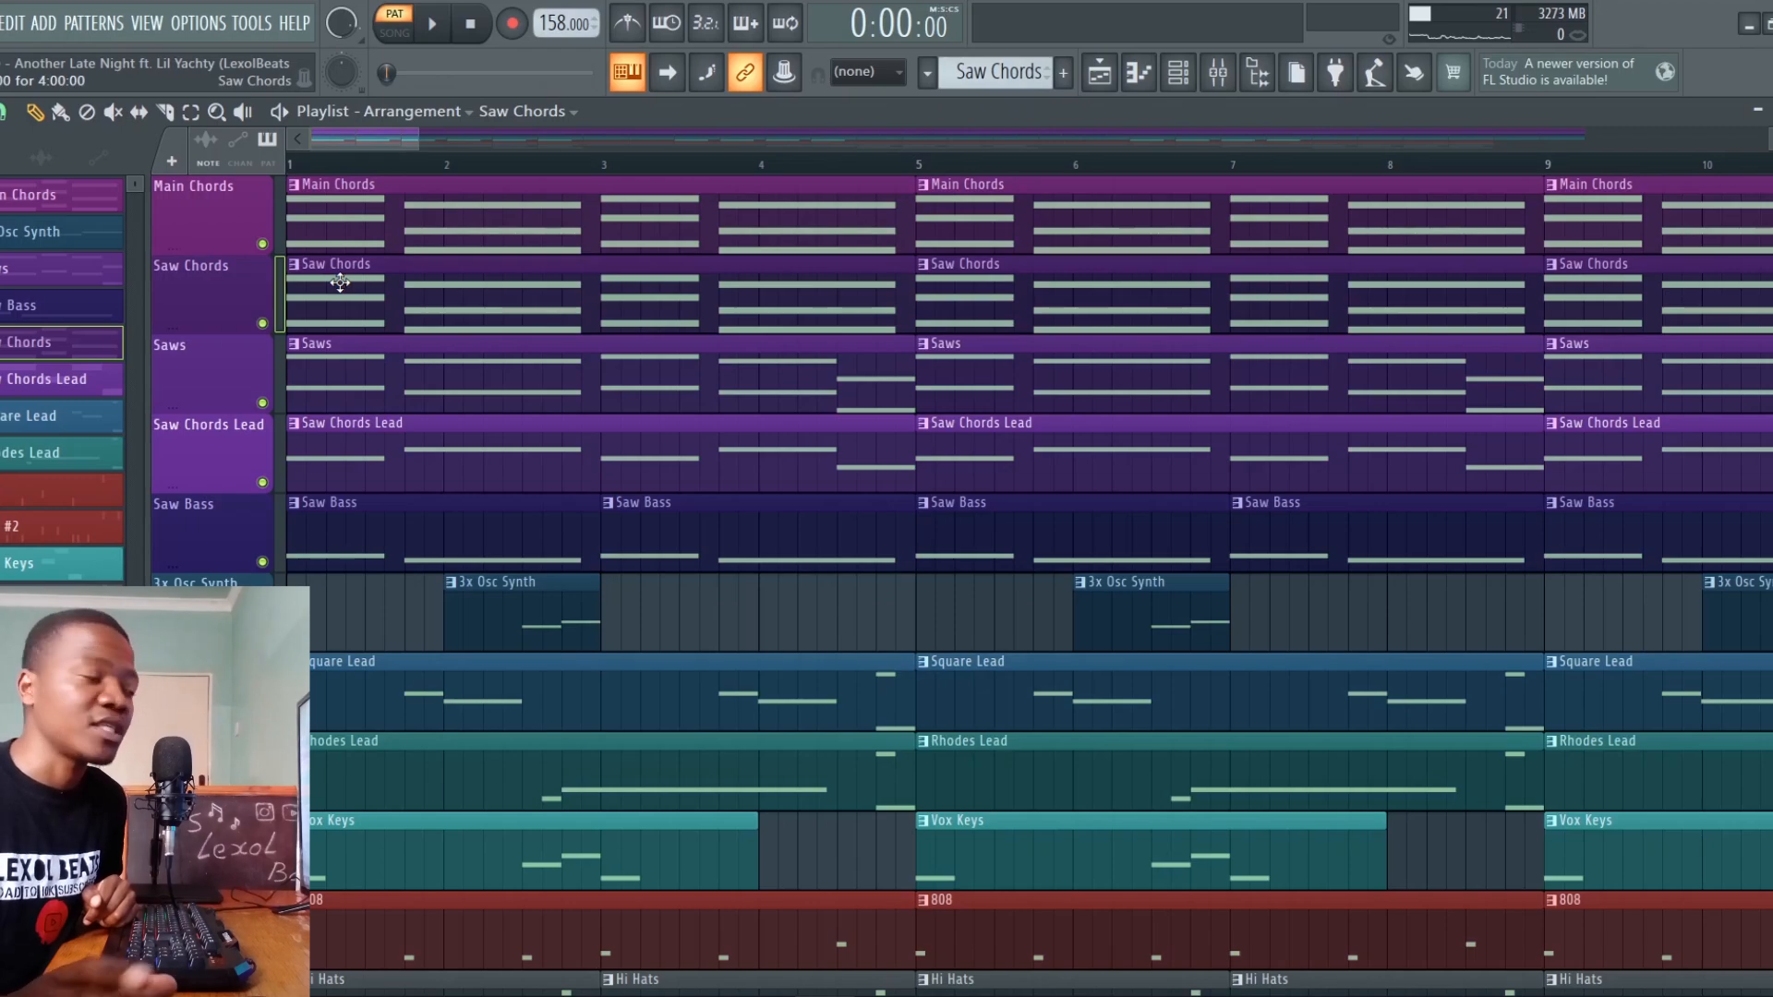
right_click(267, 246)
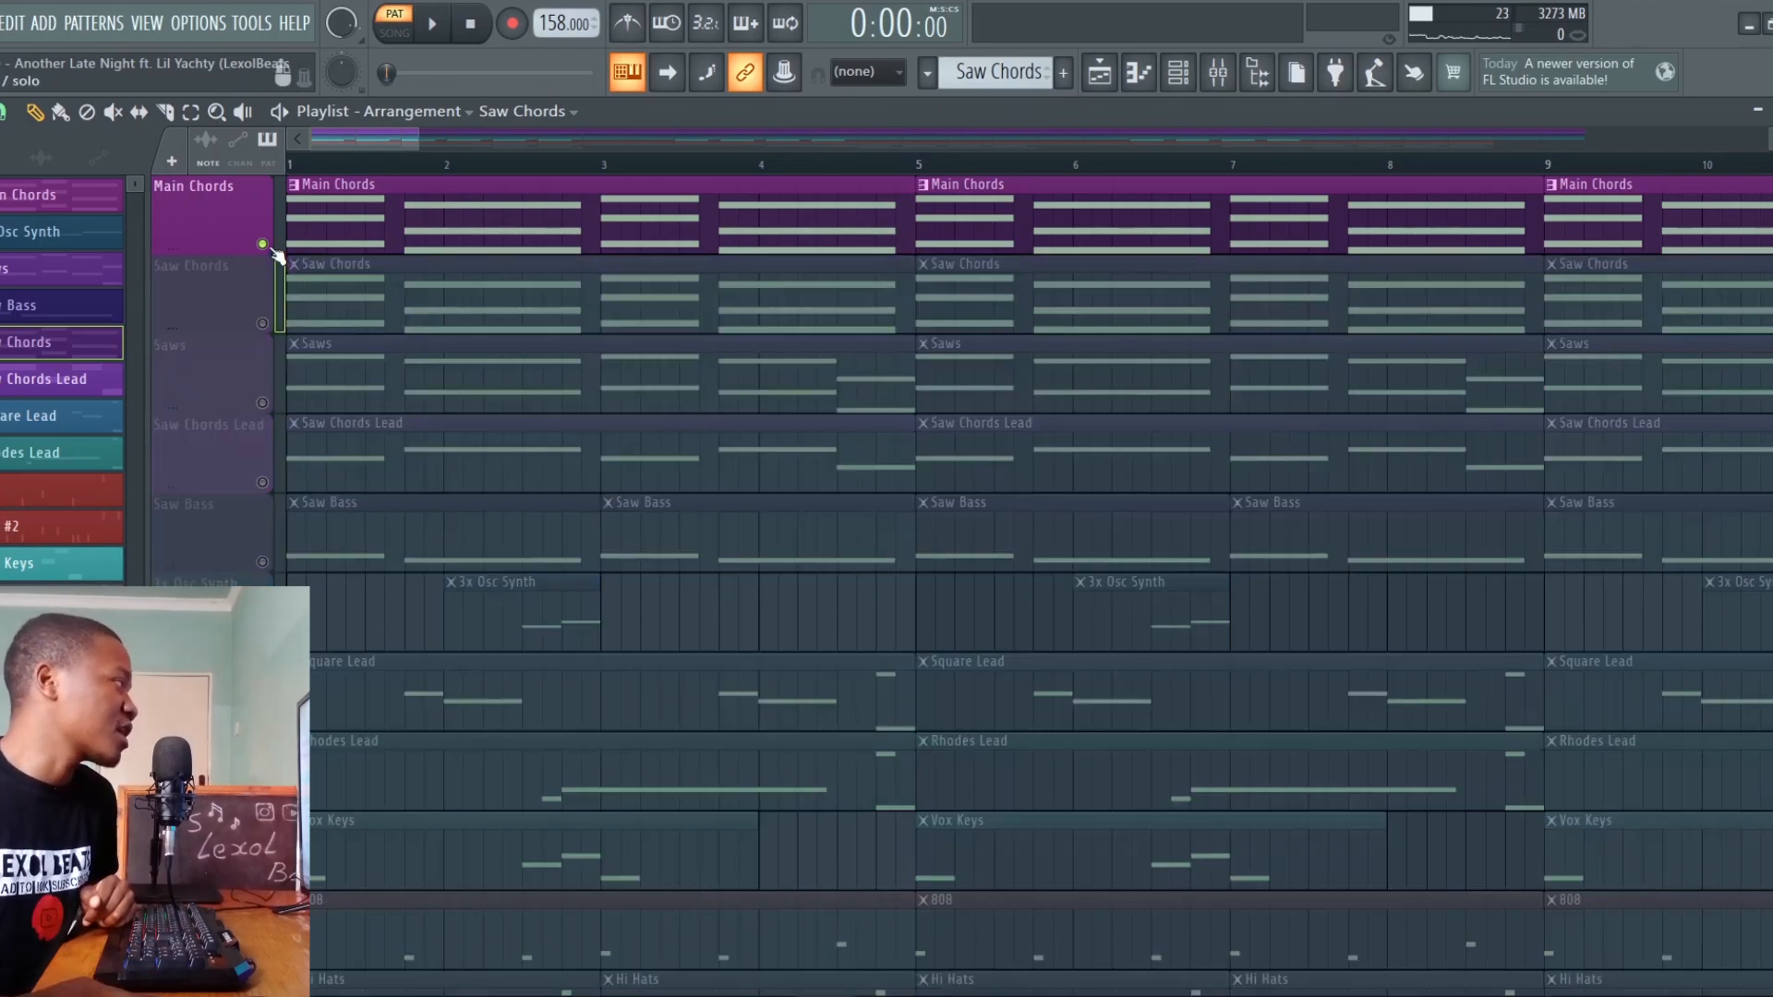
click(264, 324)
key(space)
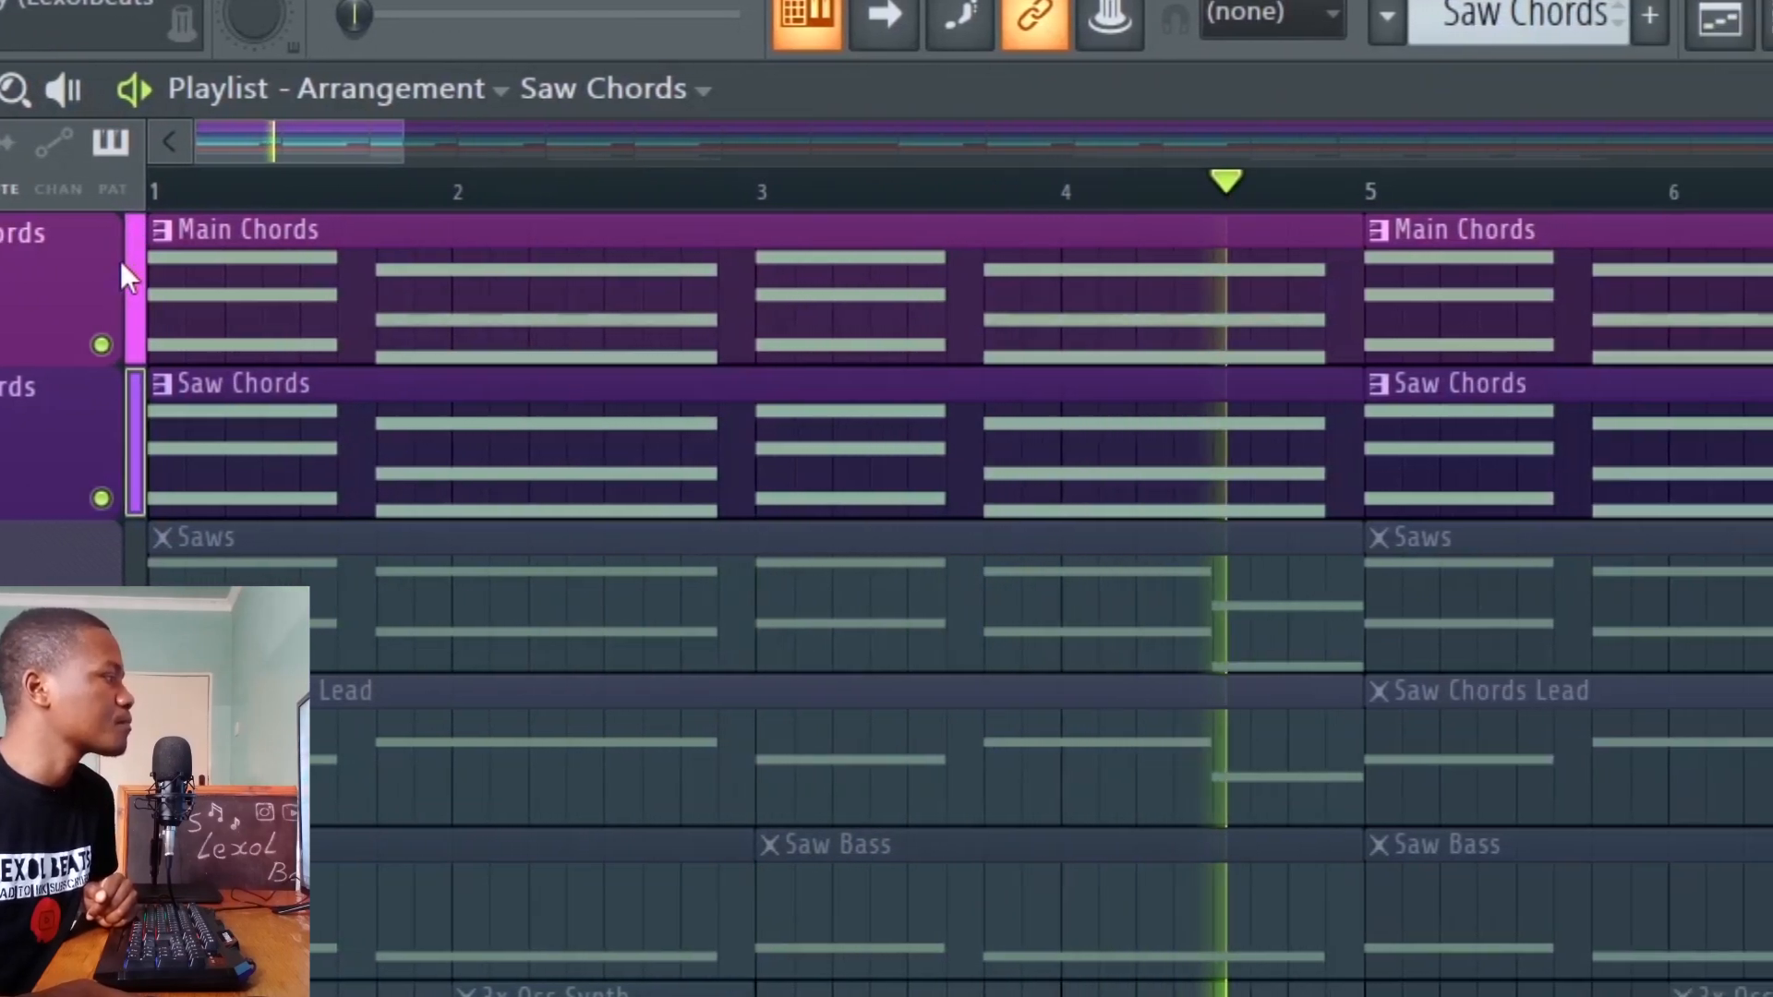
key(space)
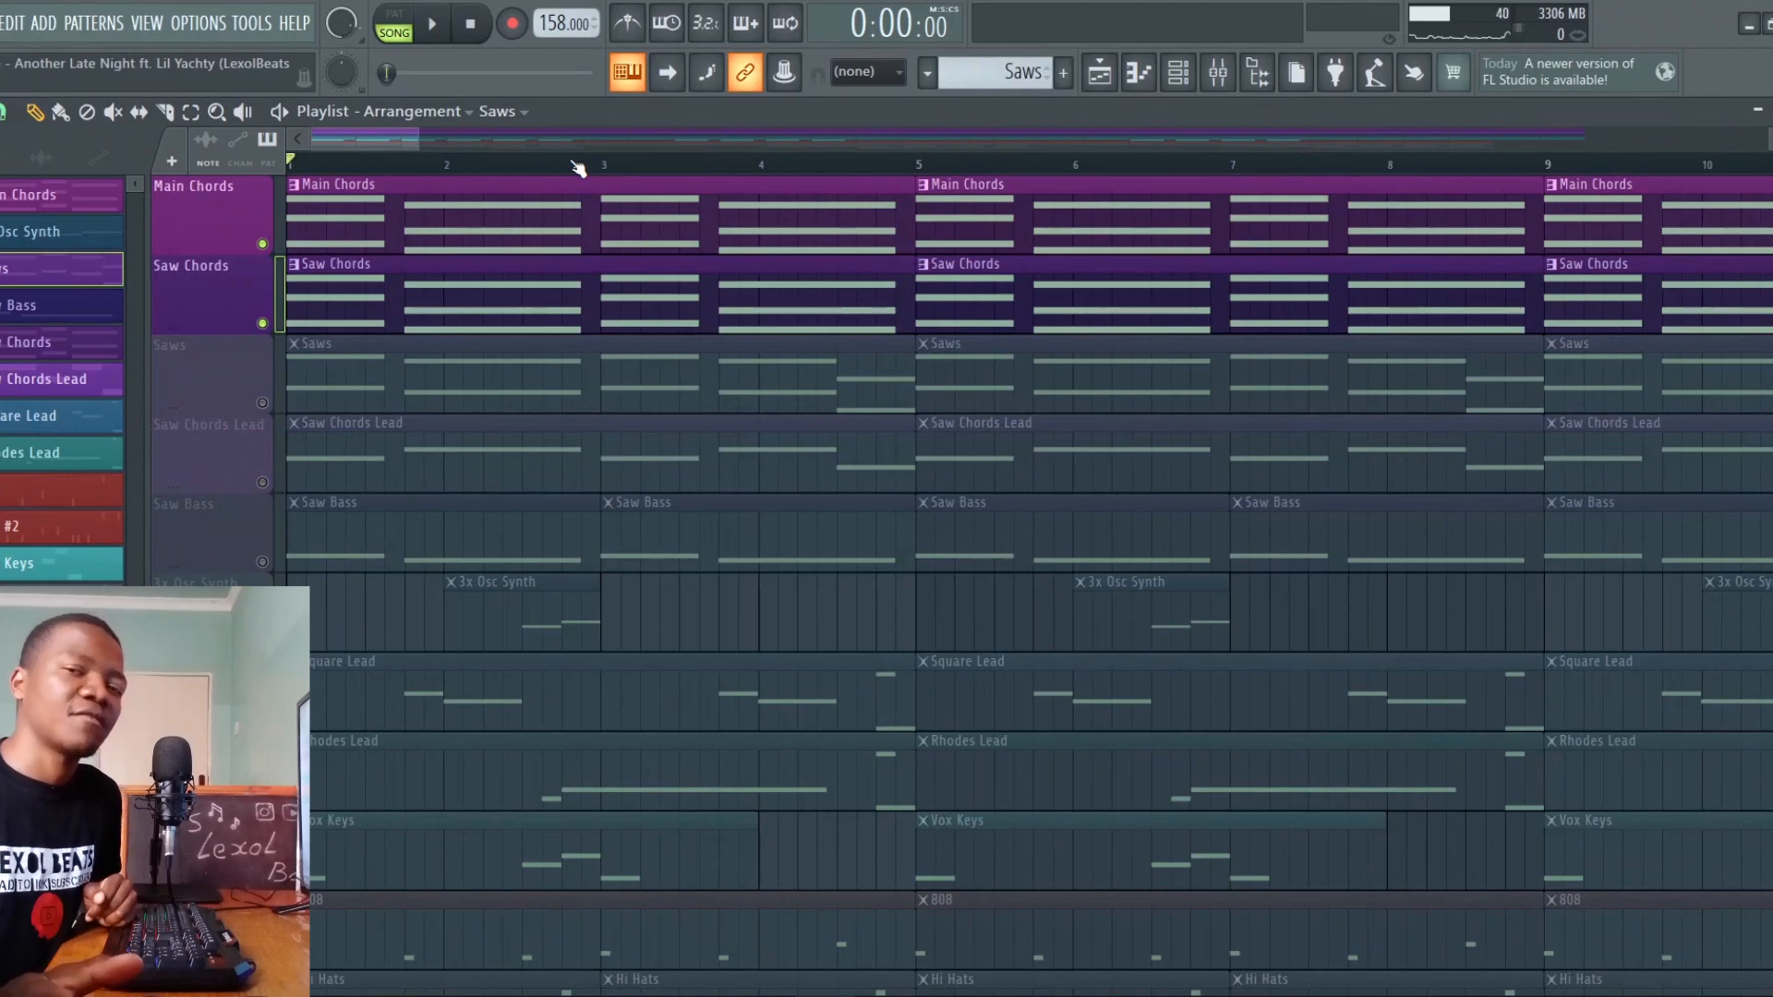
Solo the Saws track, play it, and inspect the oscillator A waveform in its Serum instrument
right_click(267, 405)
key(space)
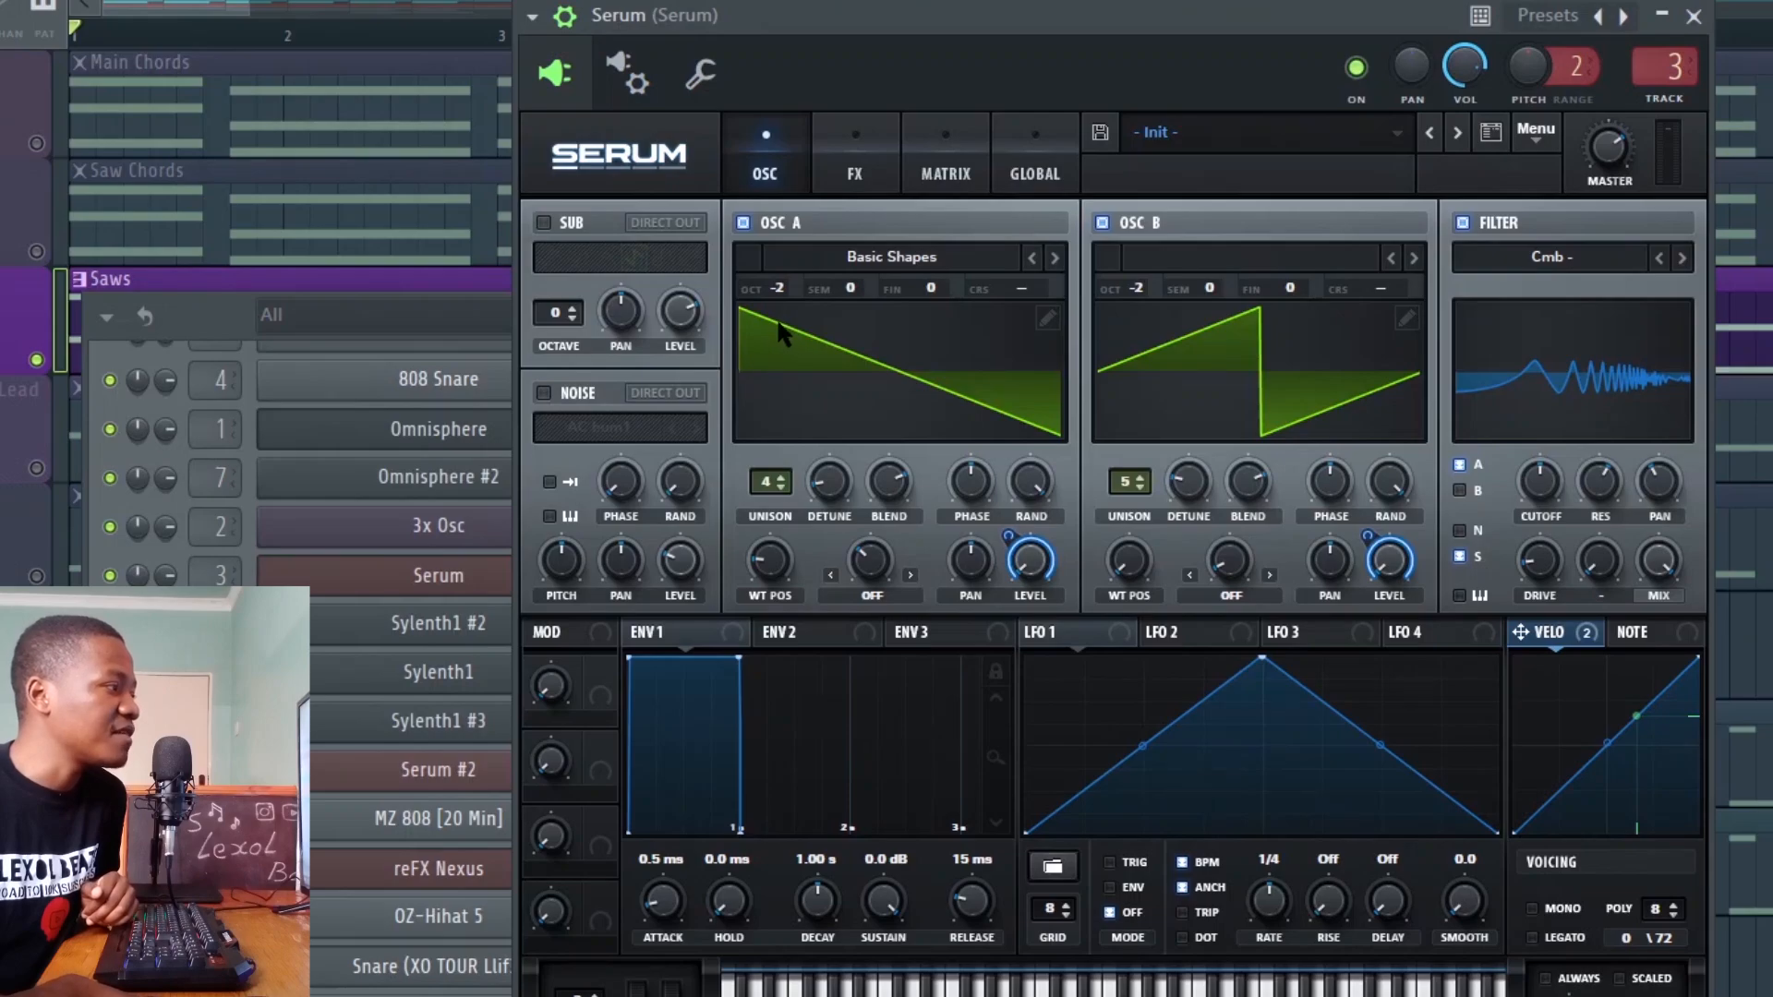
click(761, 322)
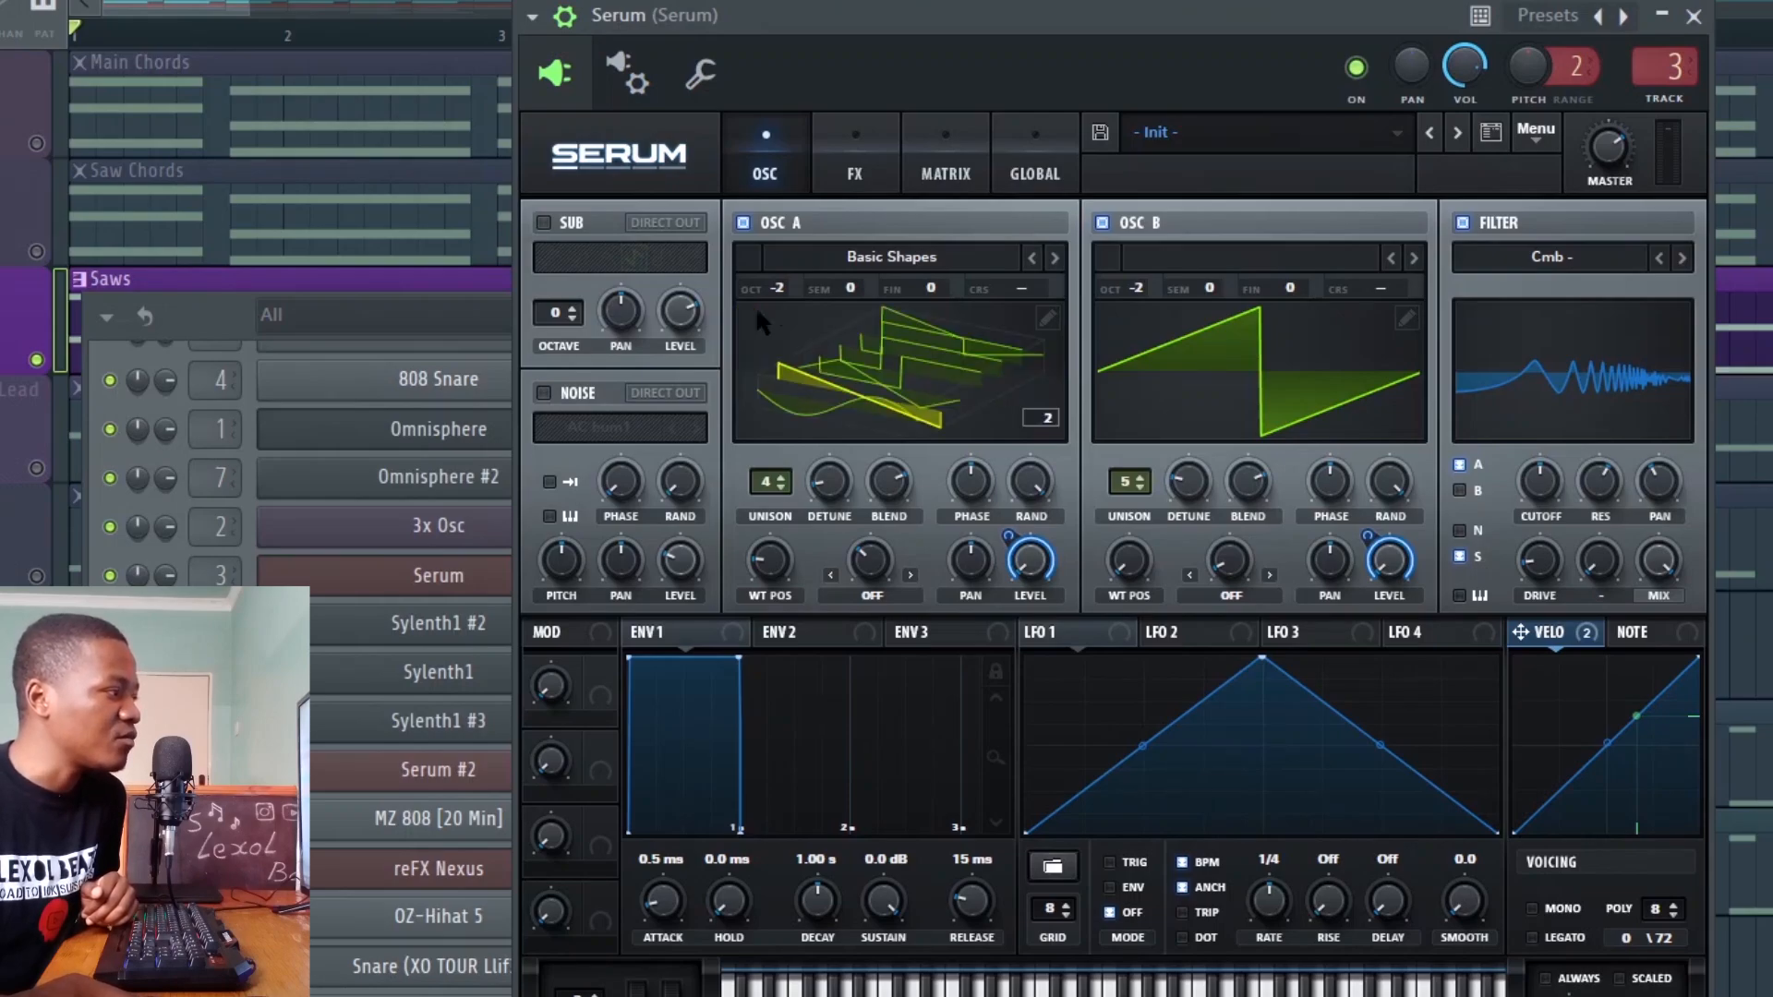
click(834, 370)
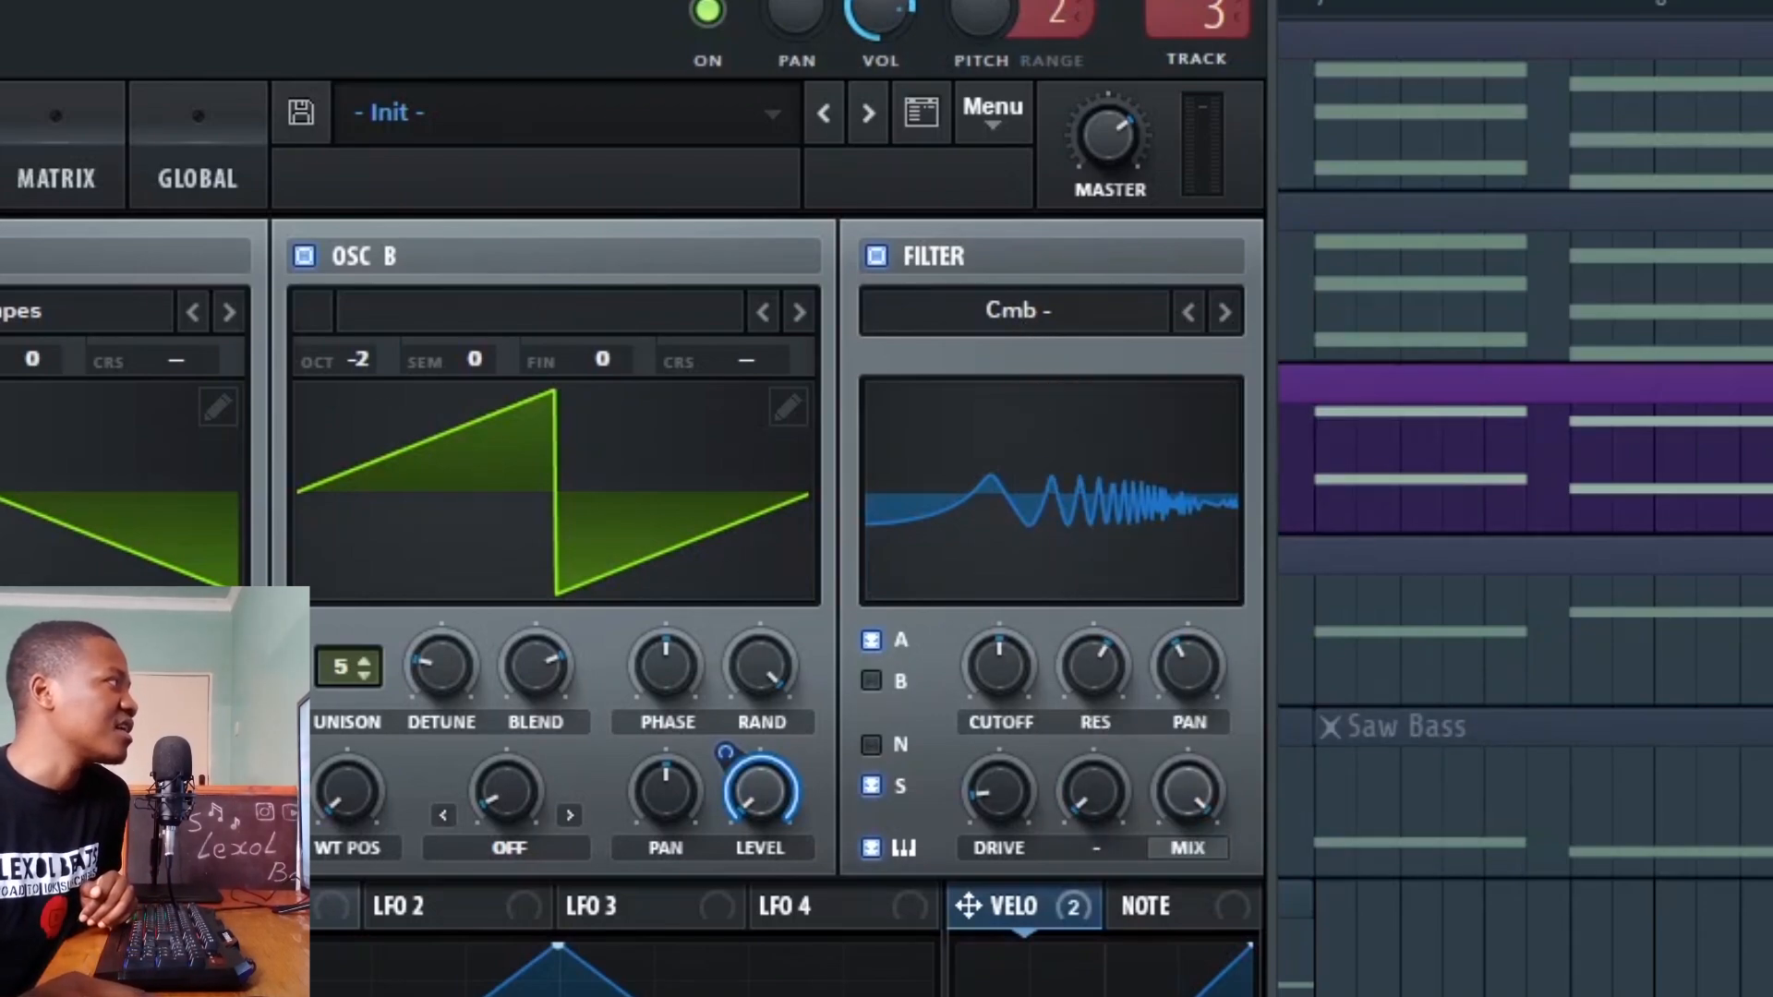
Adjust the resonance and cutoff of Serum's Cmb filter while the Saws pattern plays
key(space)
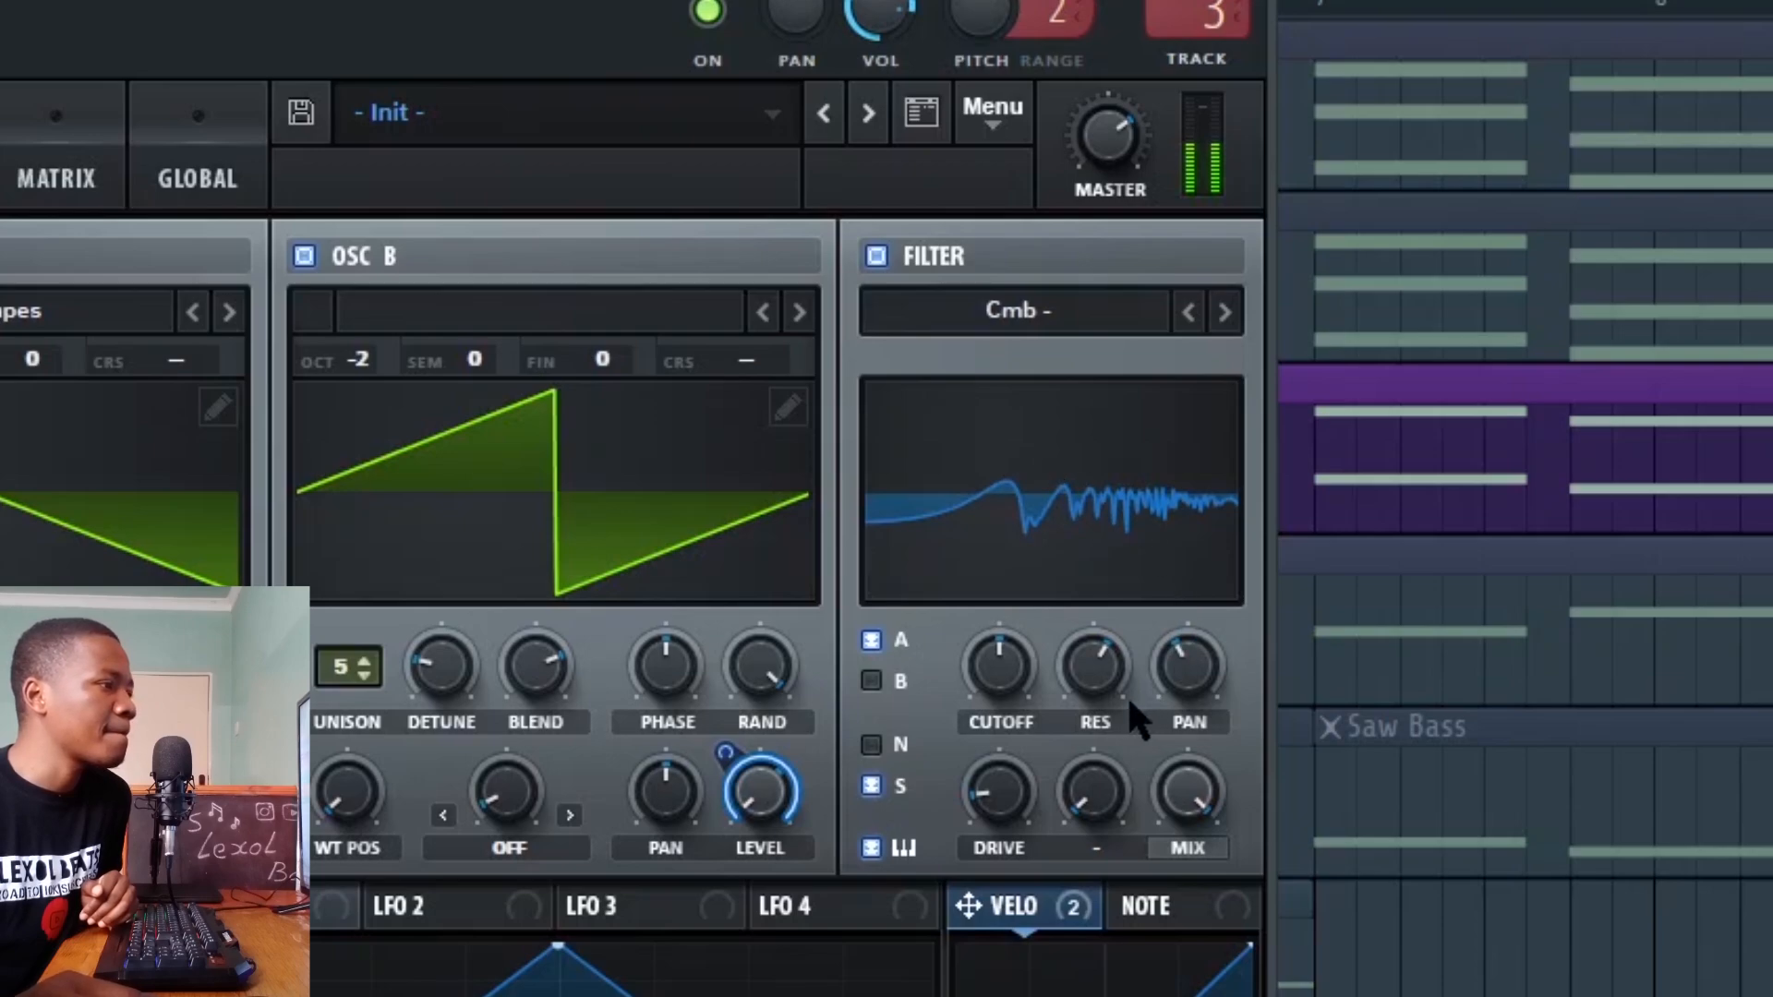
mouse_move(1131, 704)
mouse_down()
mouse_move(1130, 739)
mouse_move(1130, 697)
mouse_up()
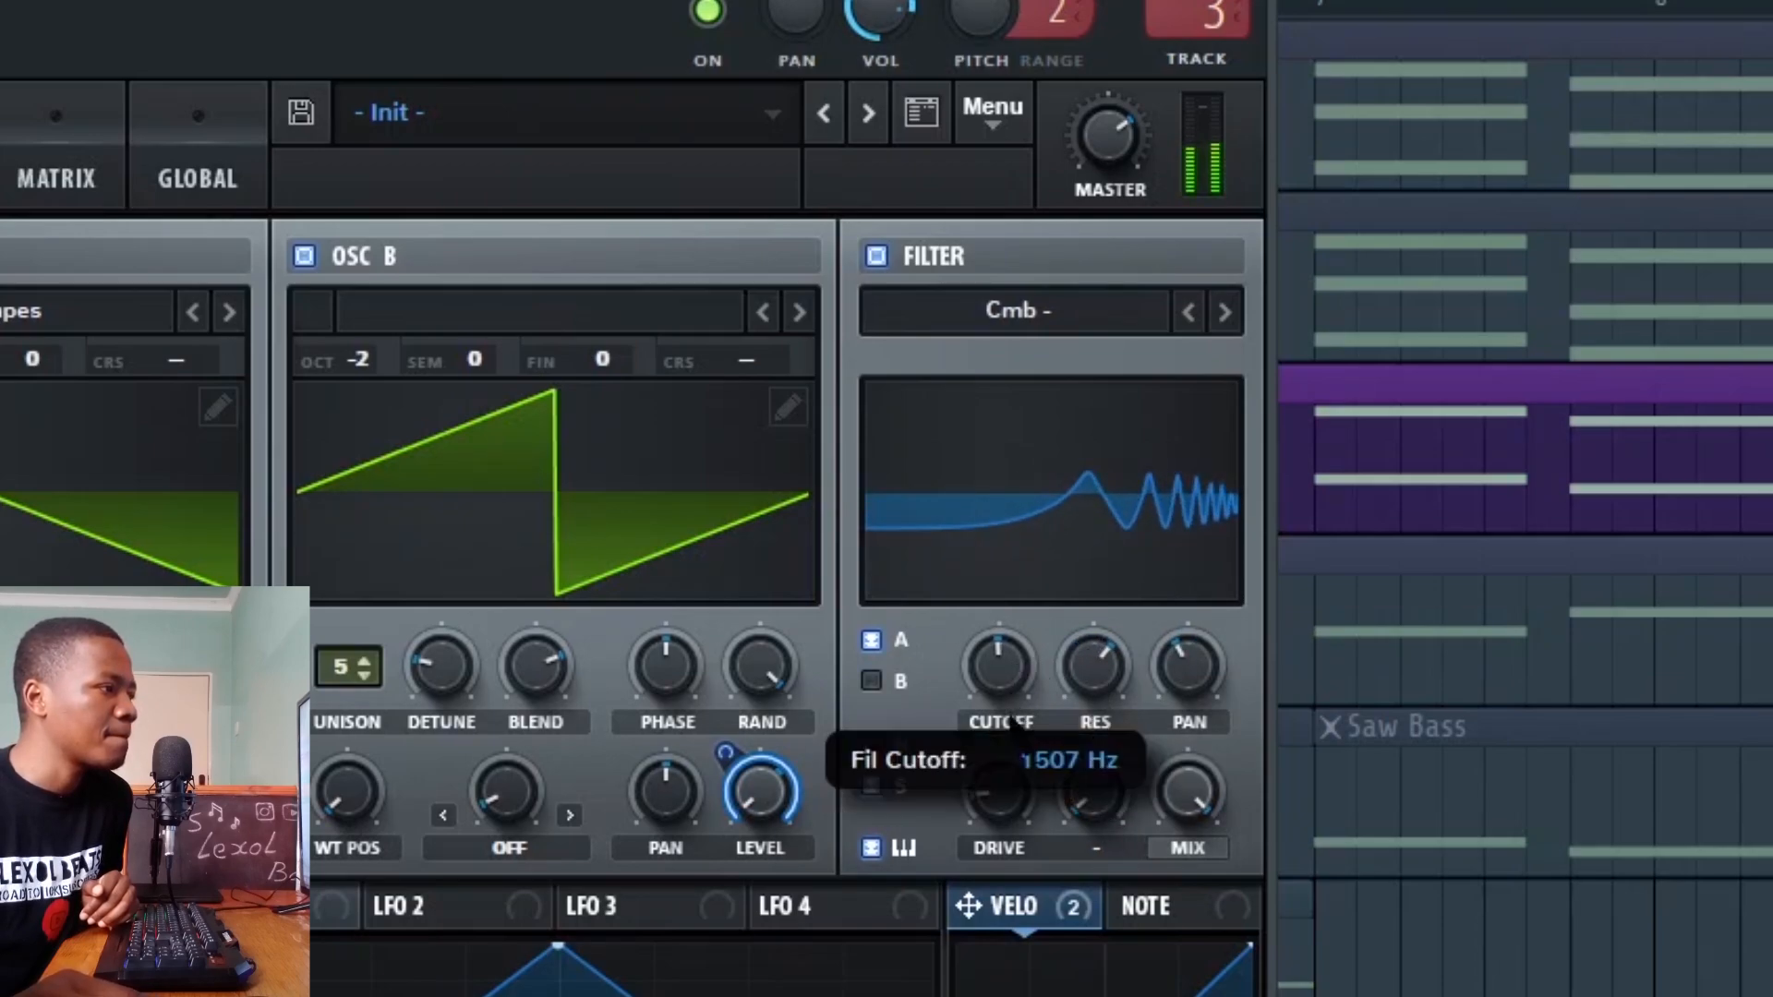
drag(1013, 721, 1035, 652)
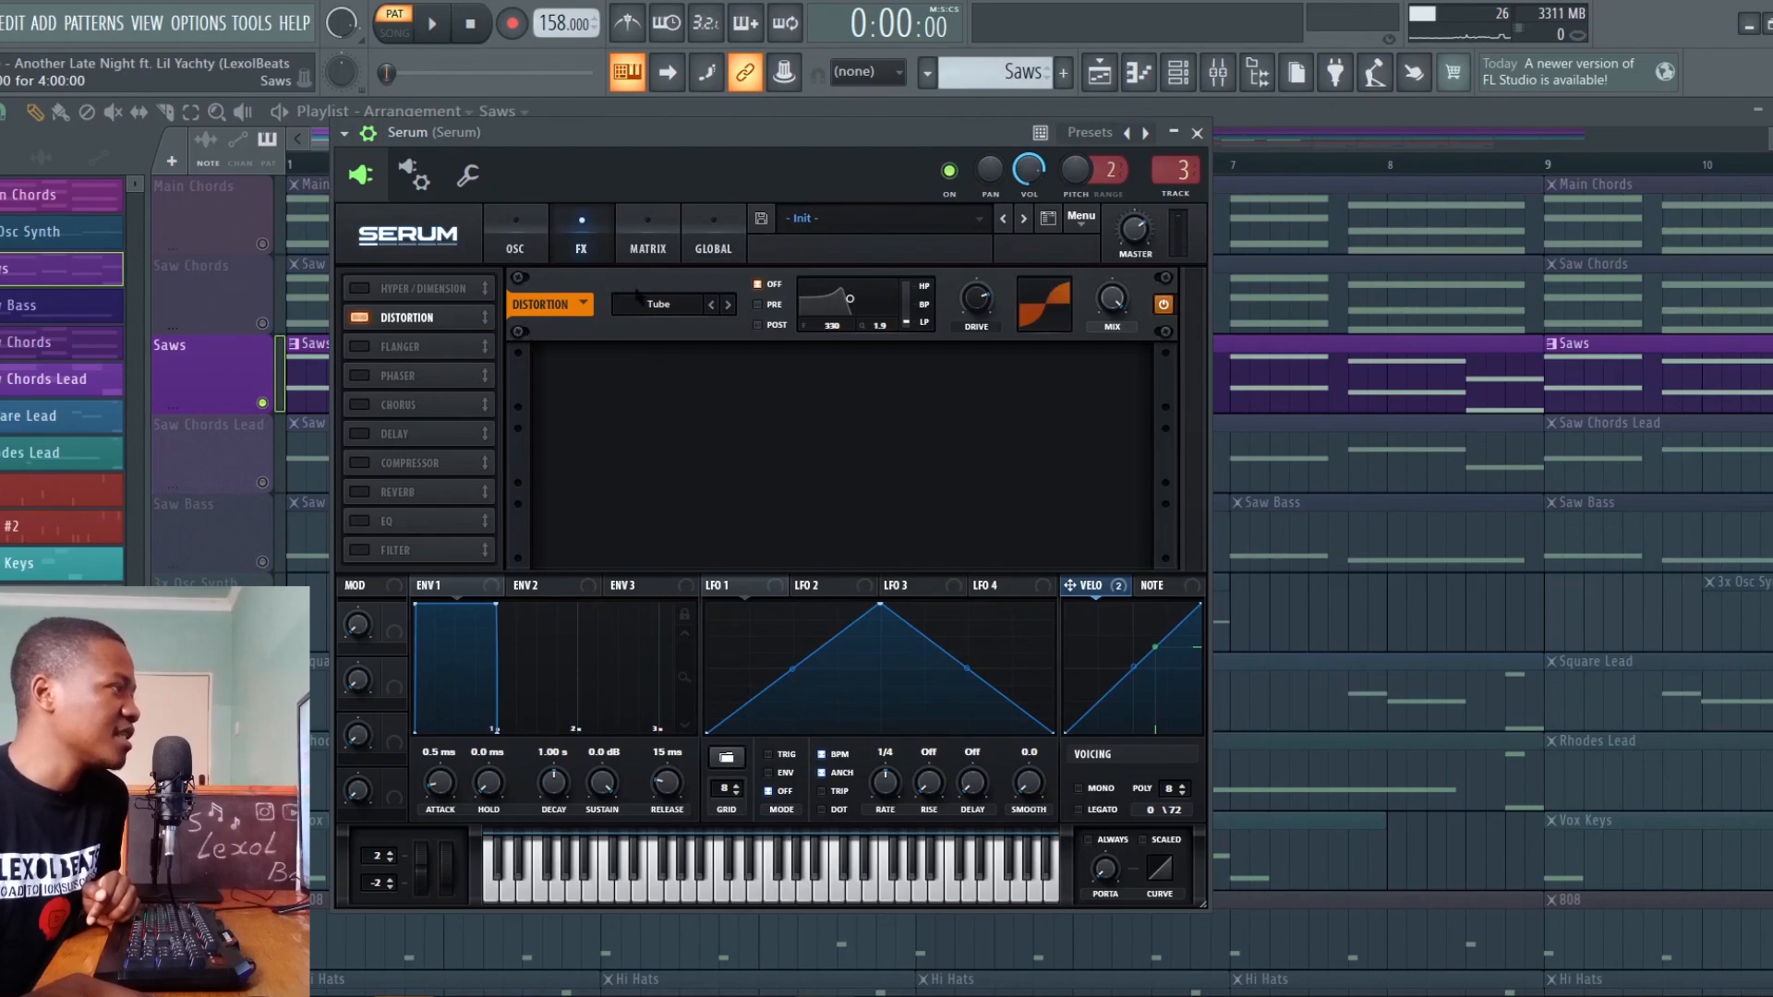
Examine the Fruity Flanger, Chorus, Love Philter and both Parametric EQ 2 effects on the Serum mixer track
click(1213, 79)
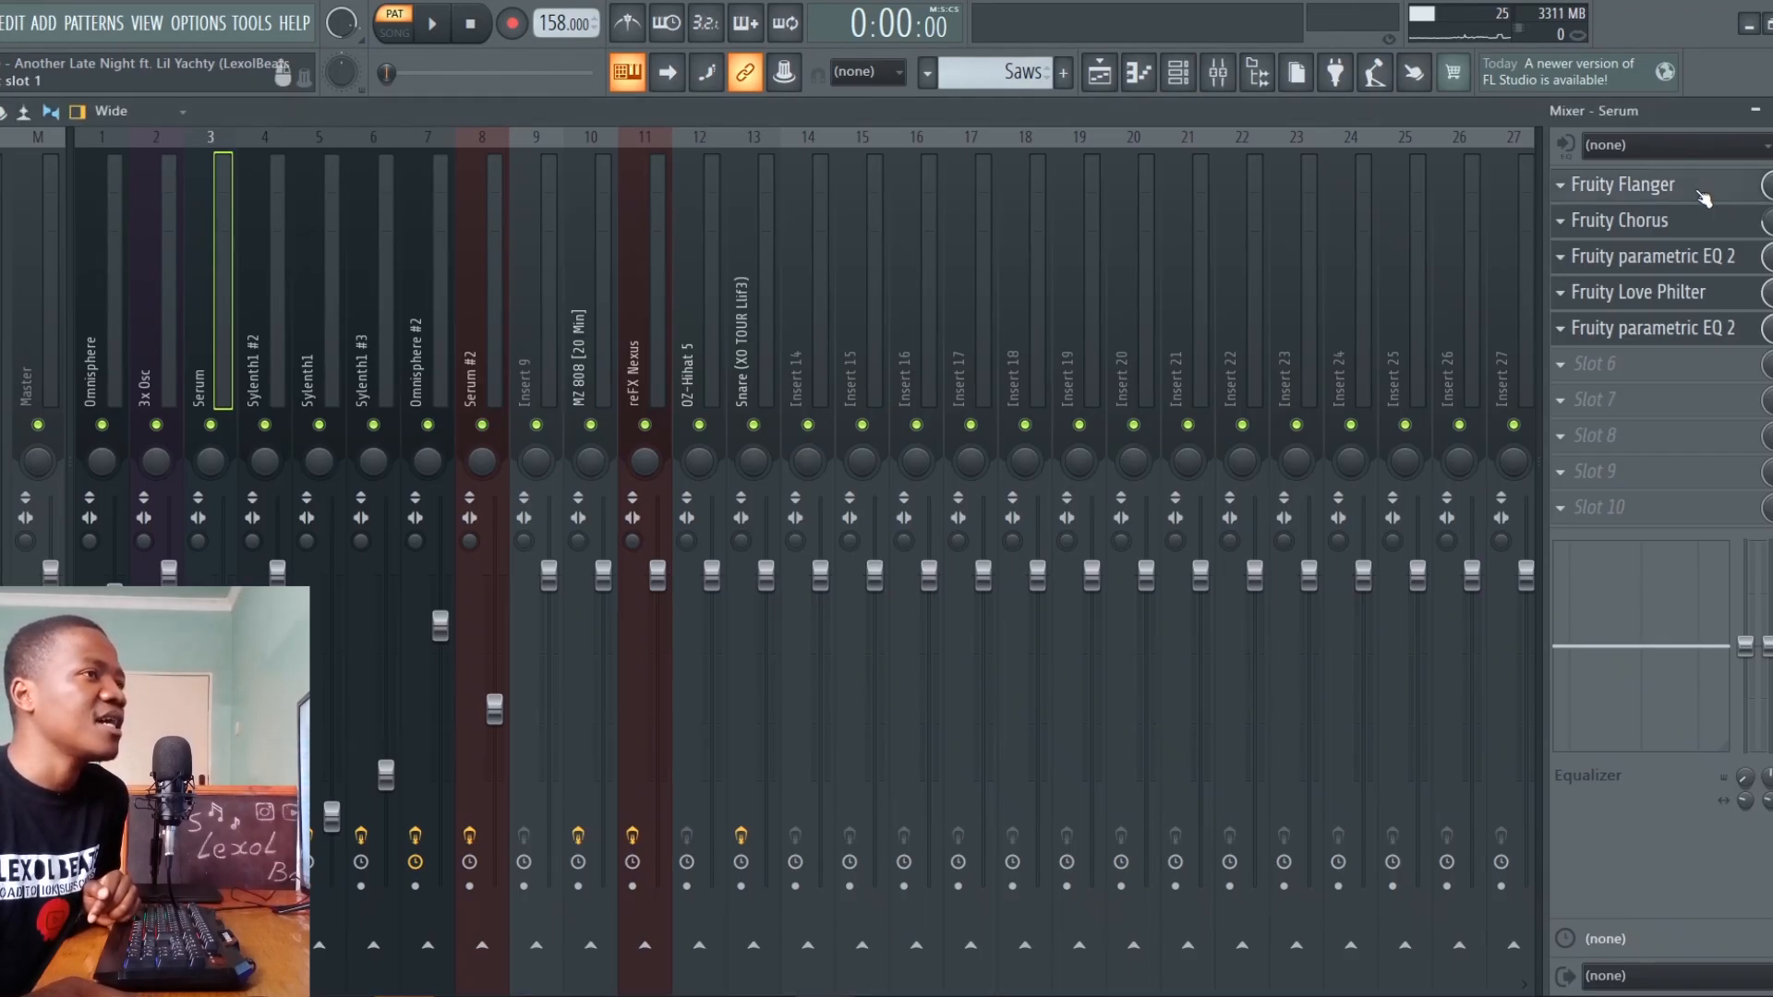
click(1702, 191)
click(1693, 227)
click(1696, 231)
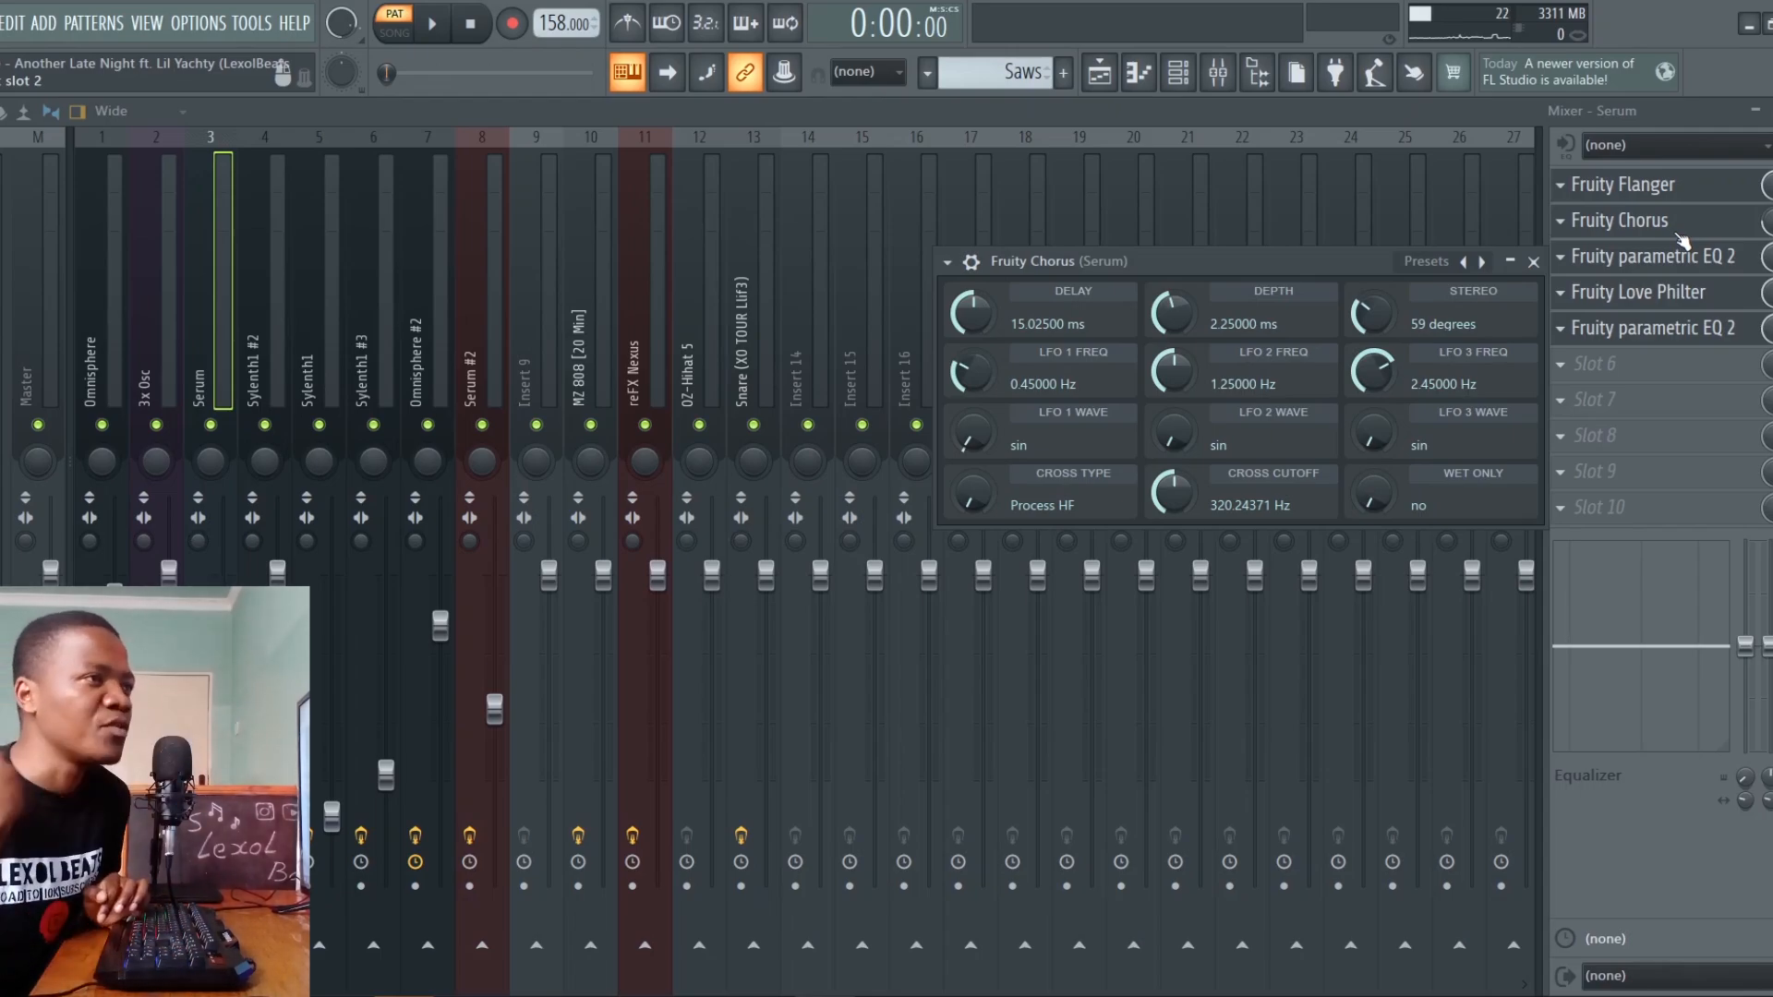
click(1653, 255)
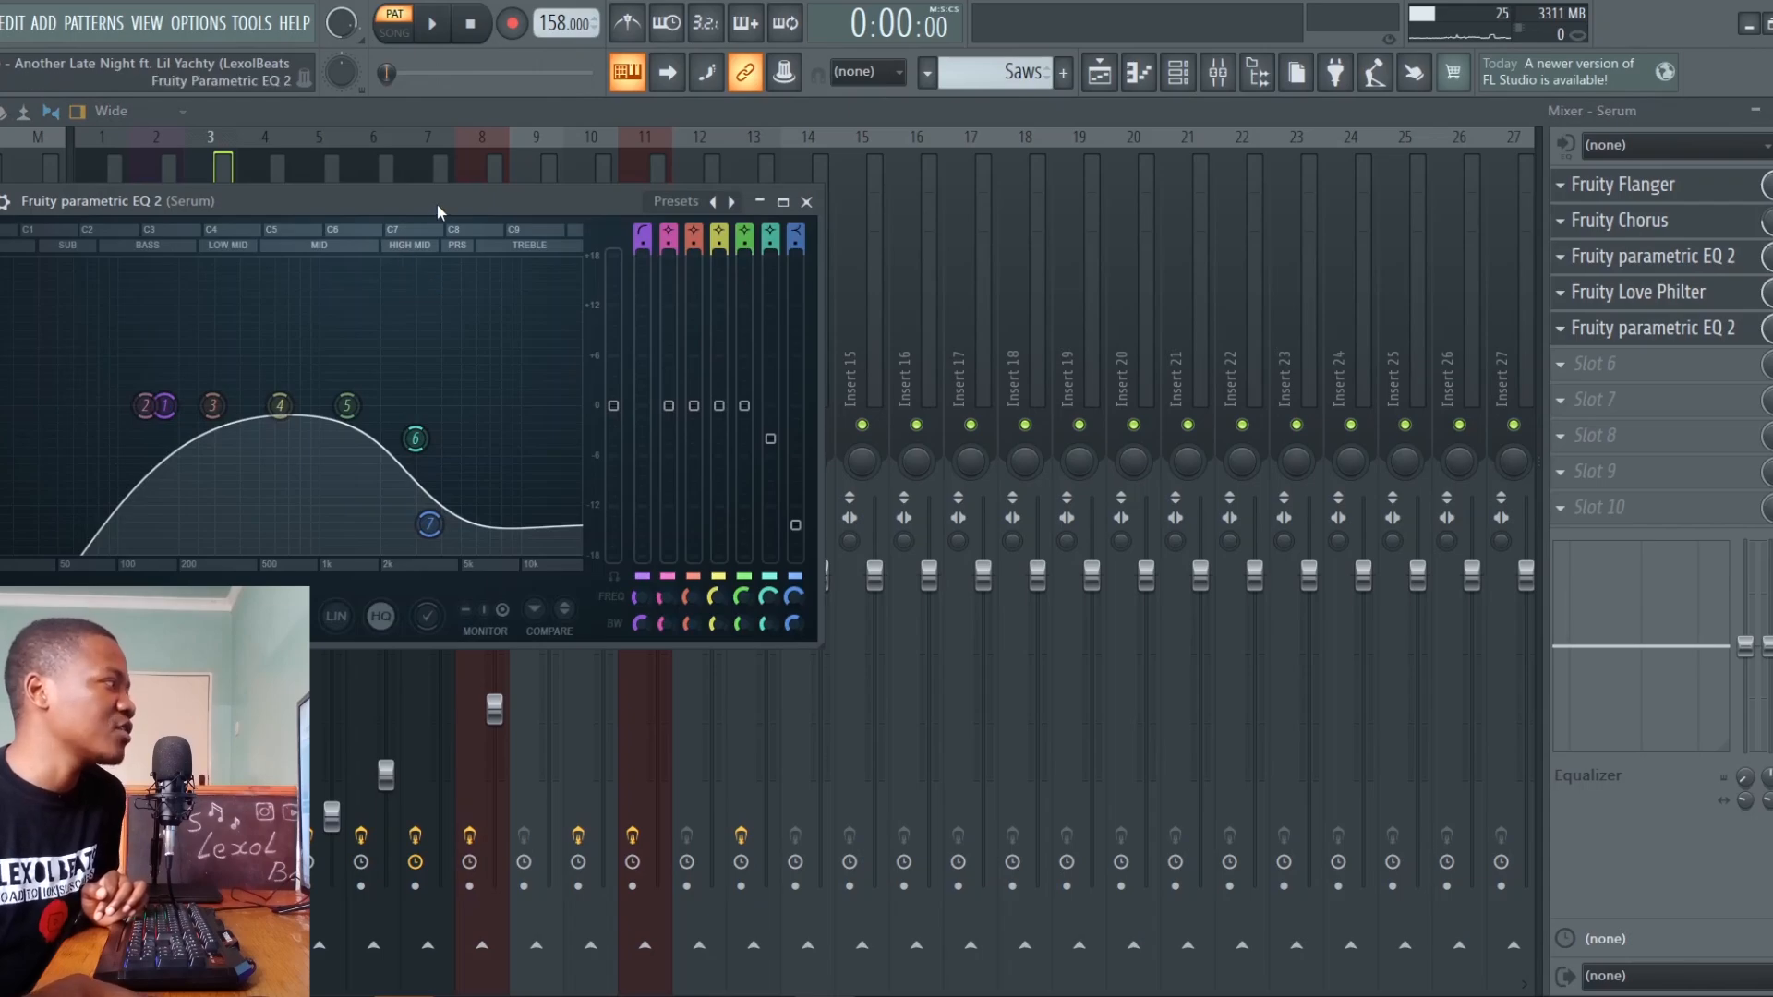
drag(437, 210, 1179, 195)
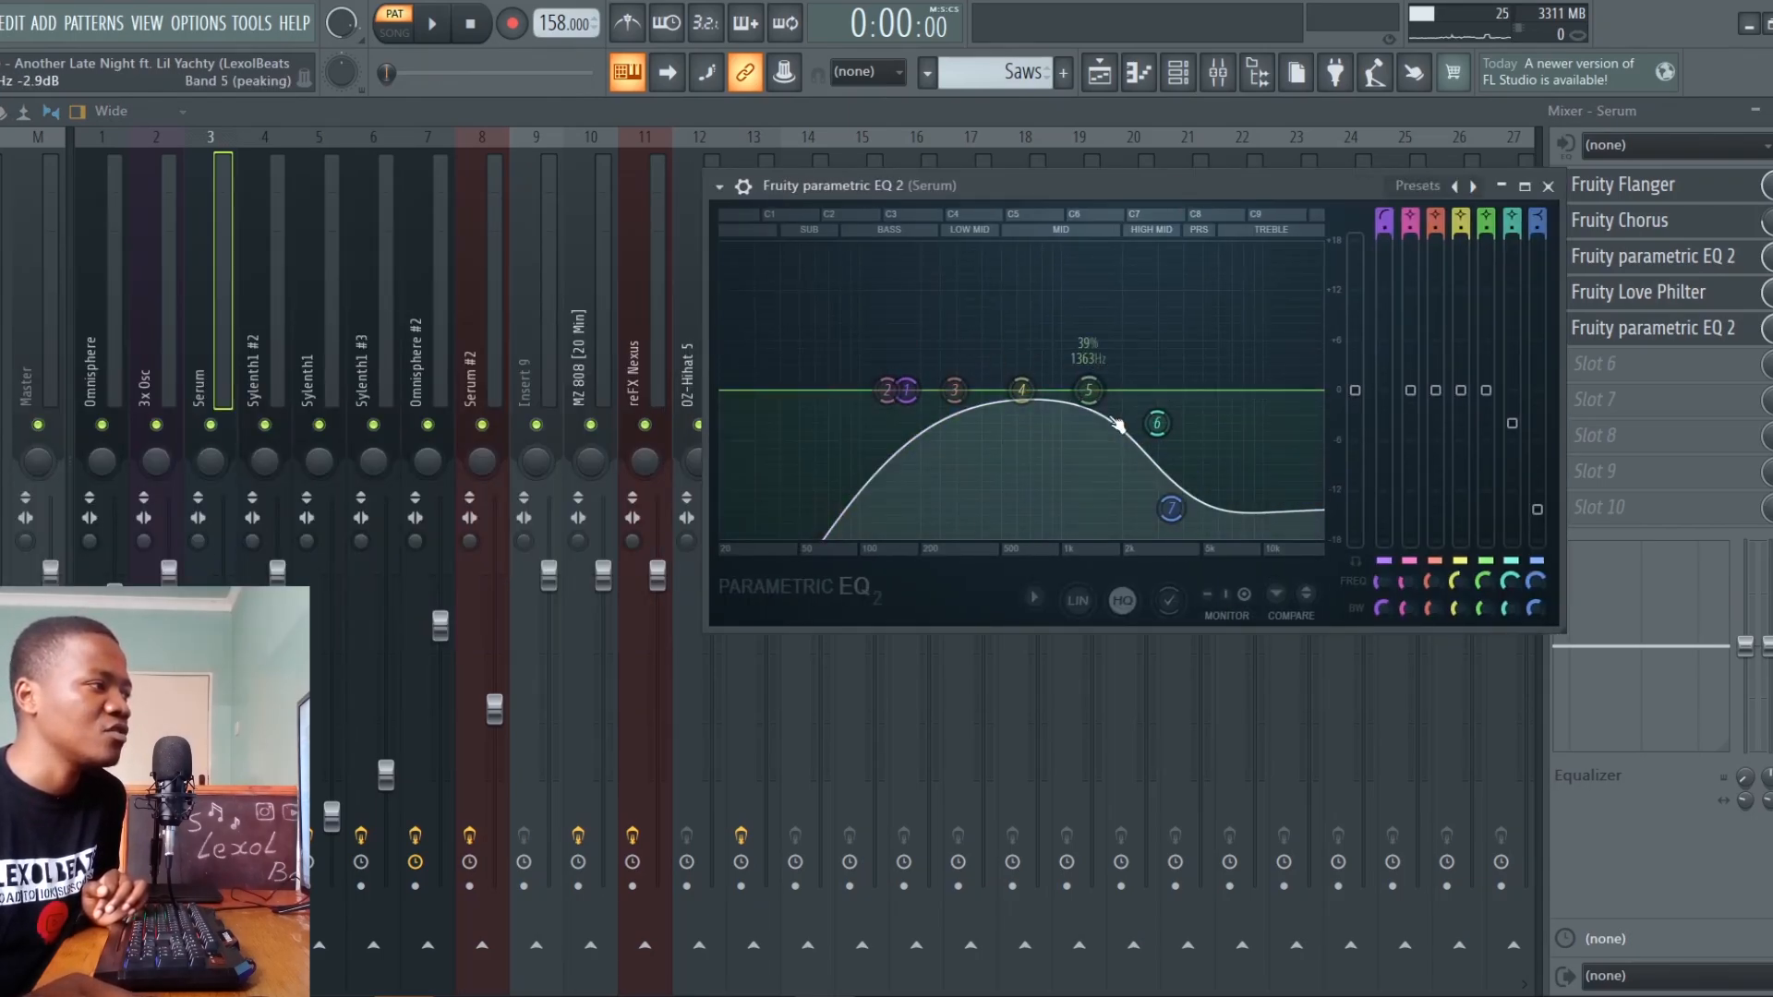
click(1668, 309)
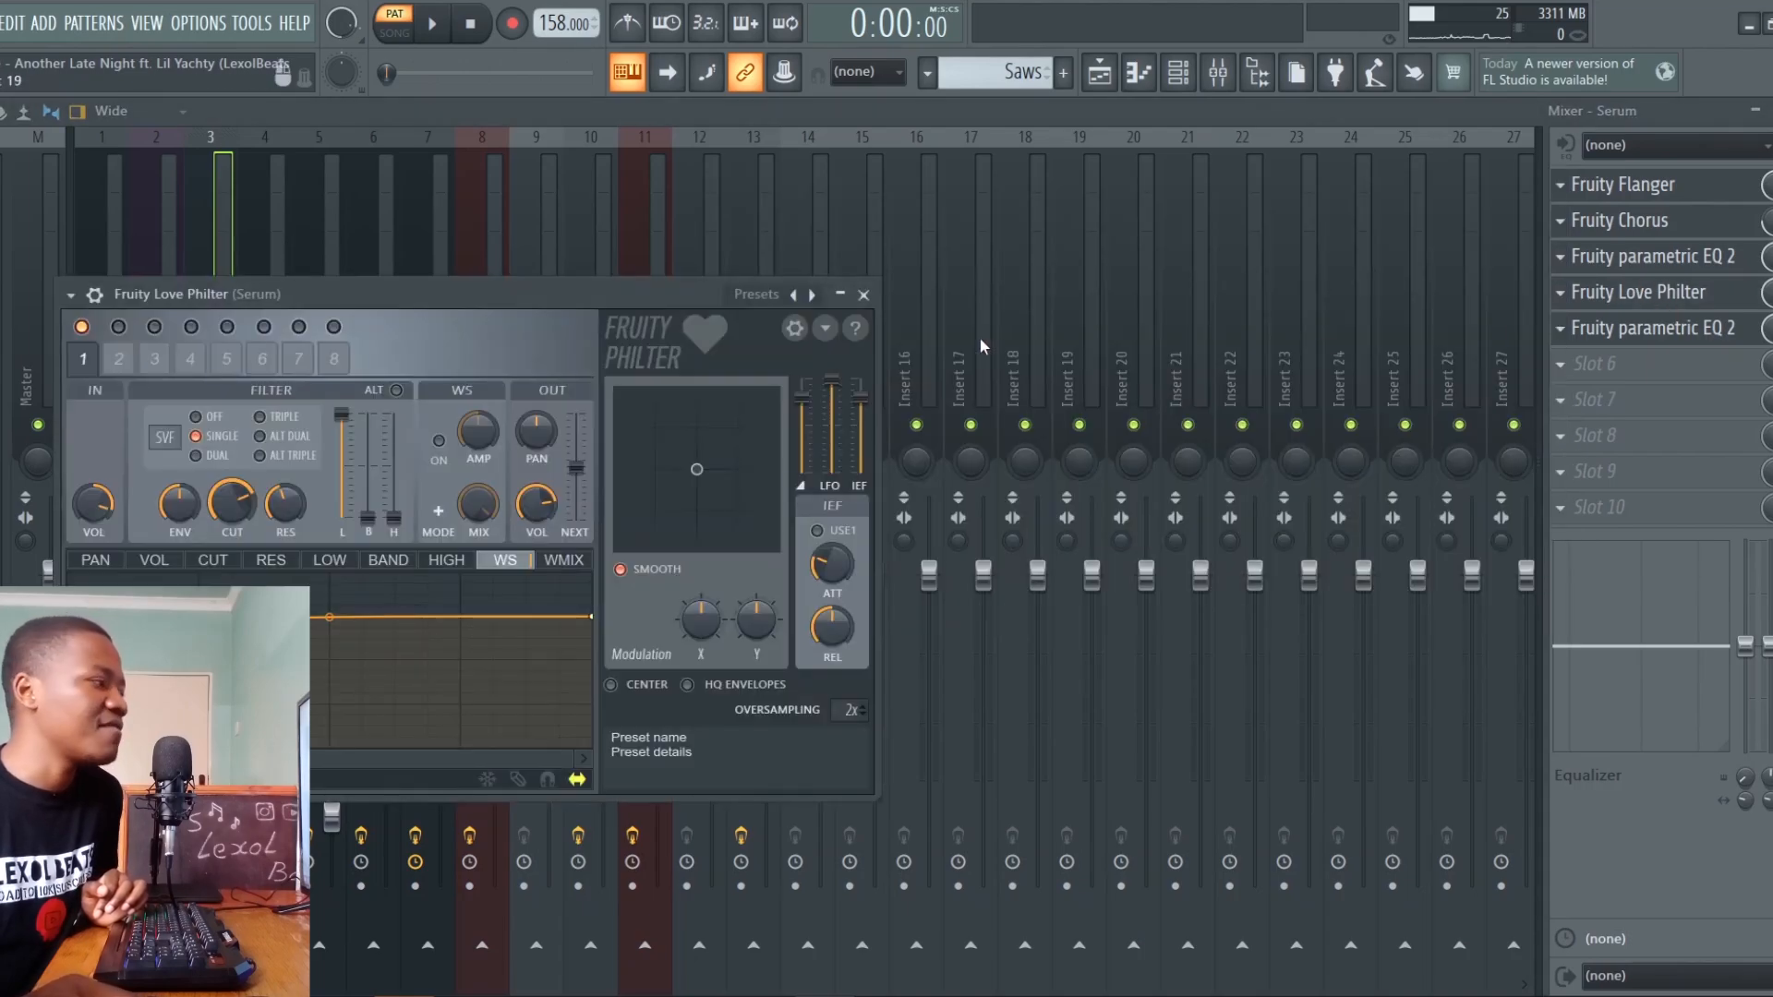
drag(479, 294, 1211, 233)
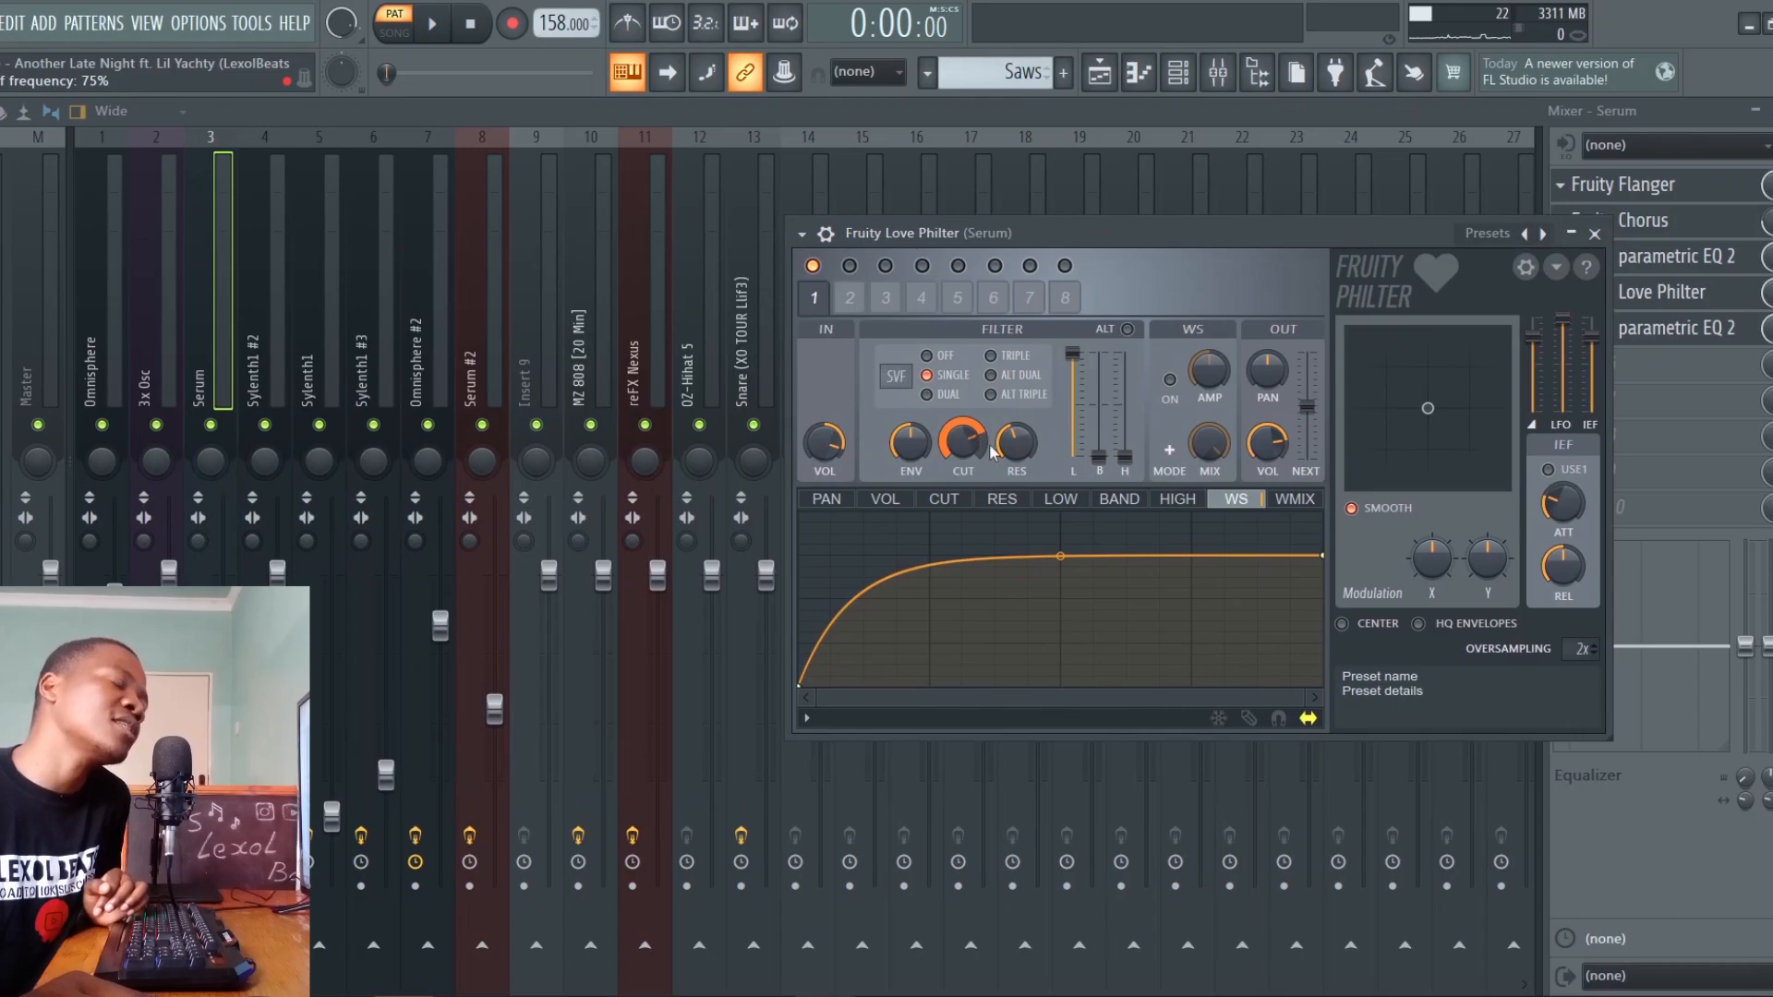
click(1679, 329)
drag(565, 325, 1092, 271)
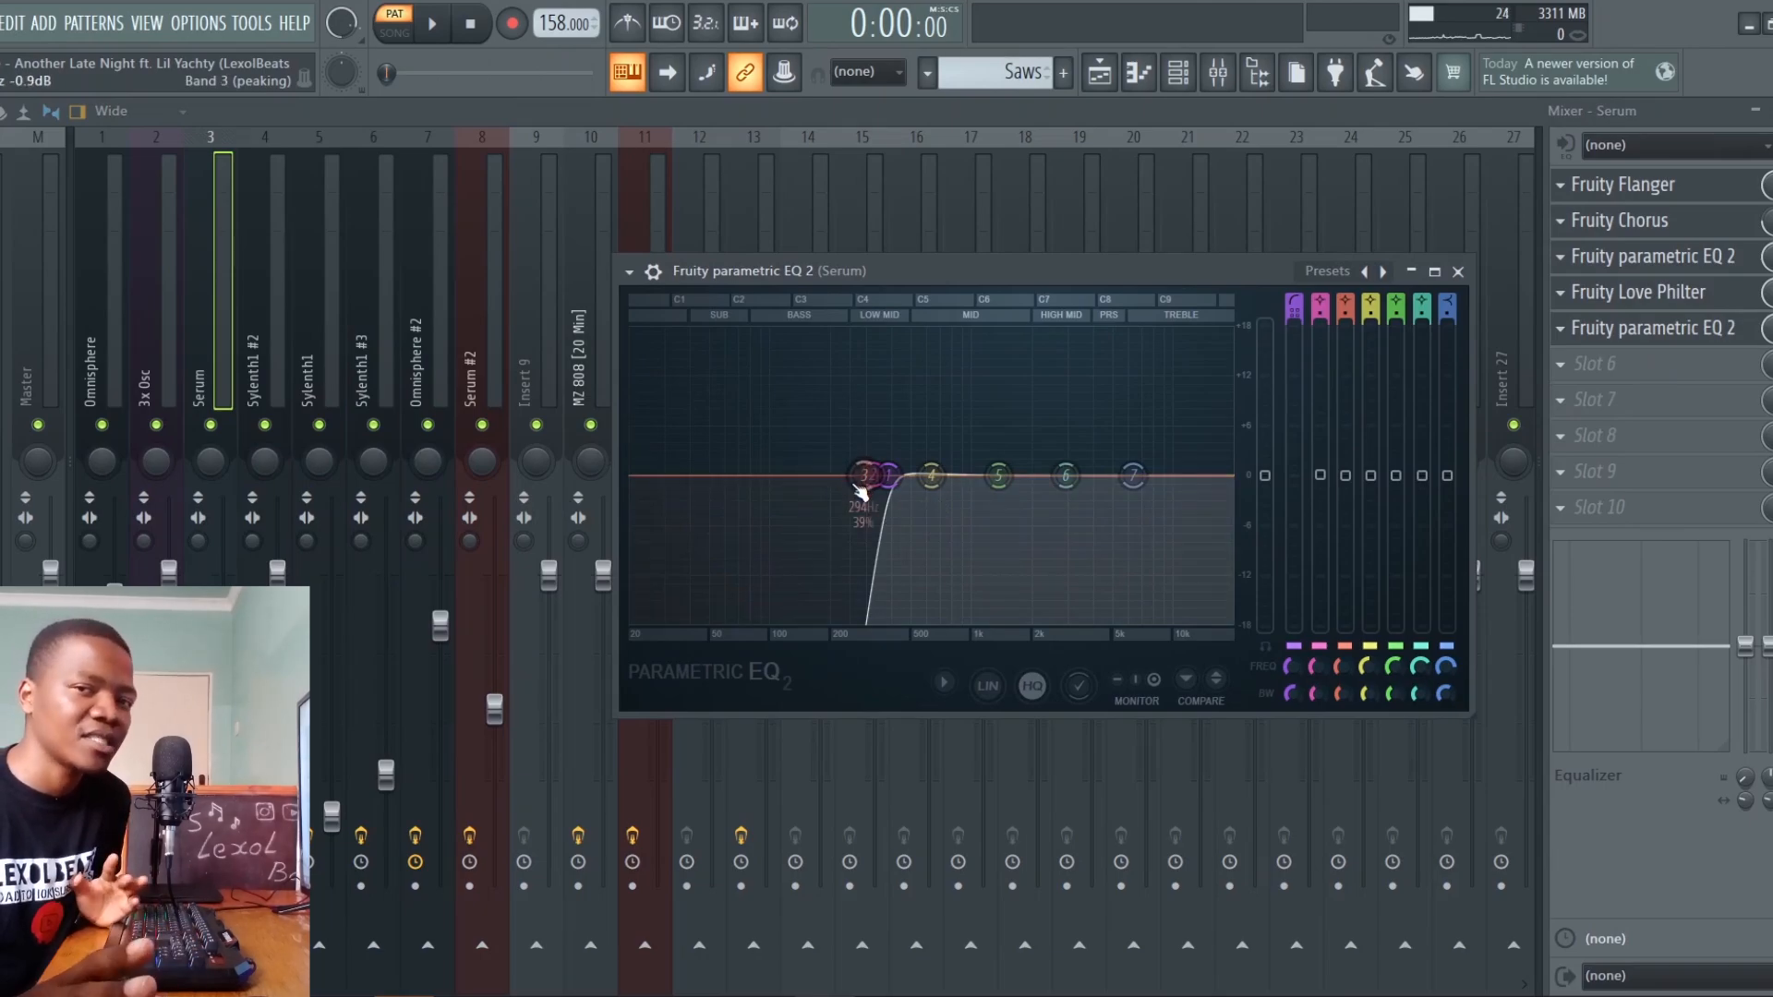
Play the chord tracks together with Saws in the playlist, and bring in the Saw Chords Lead and Saw Bass tracks
key(F5)
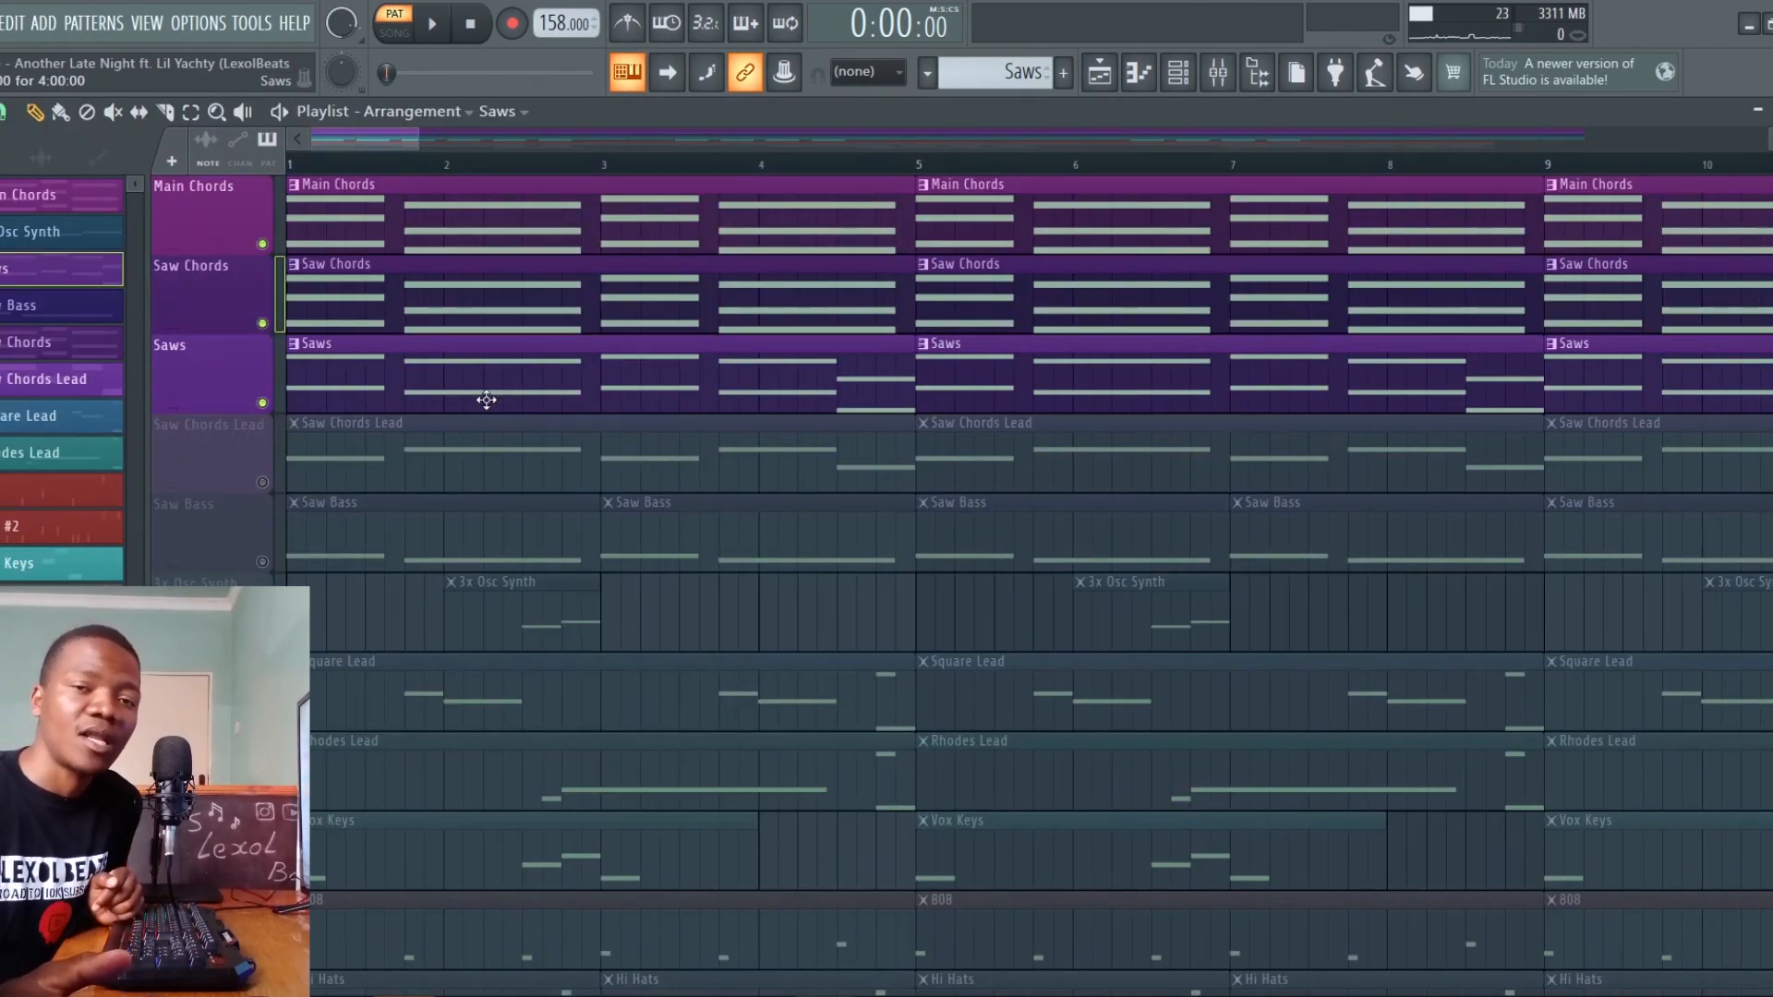
key(space)
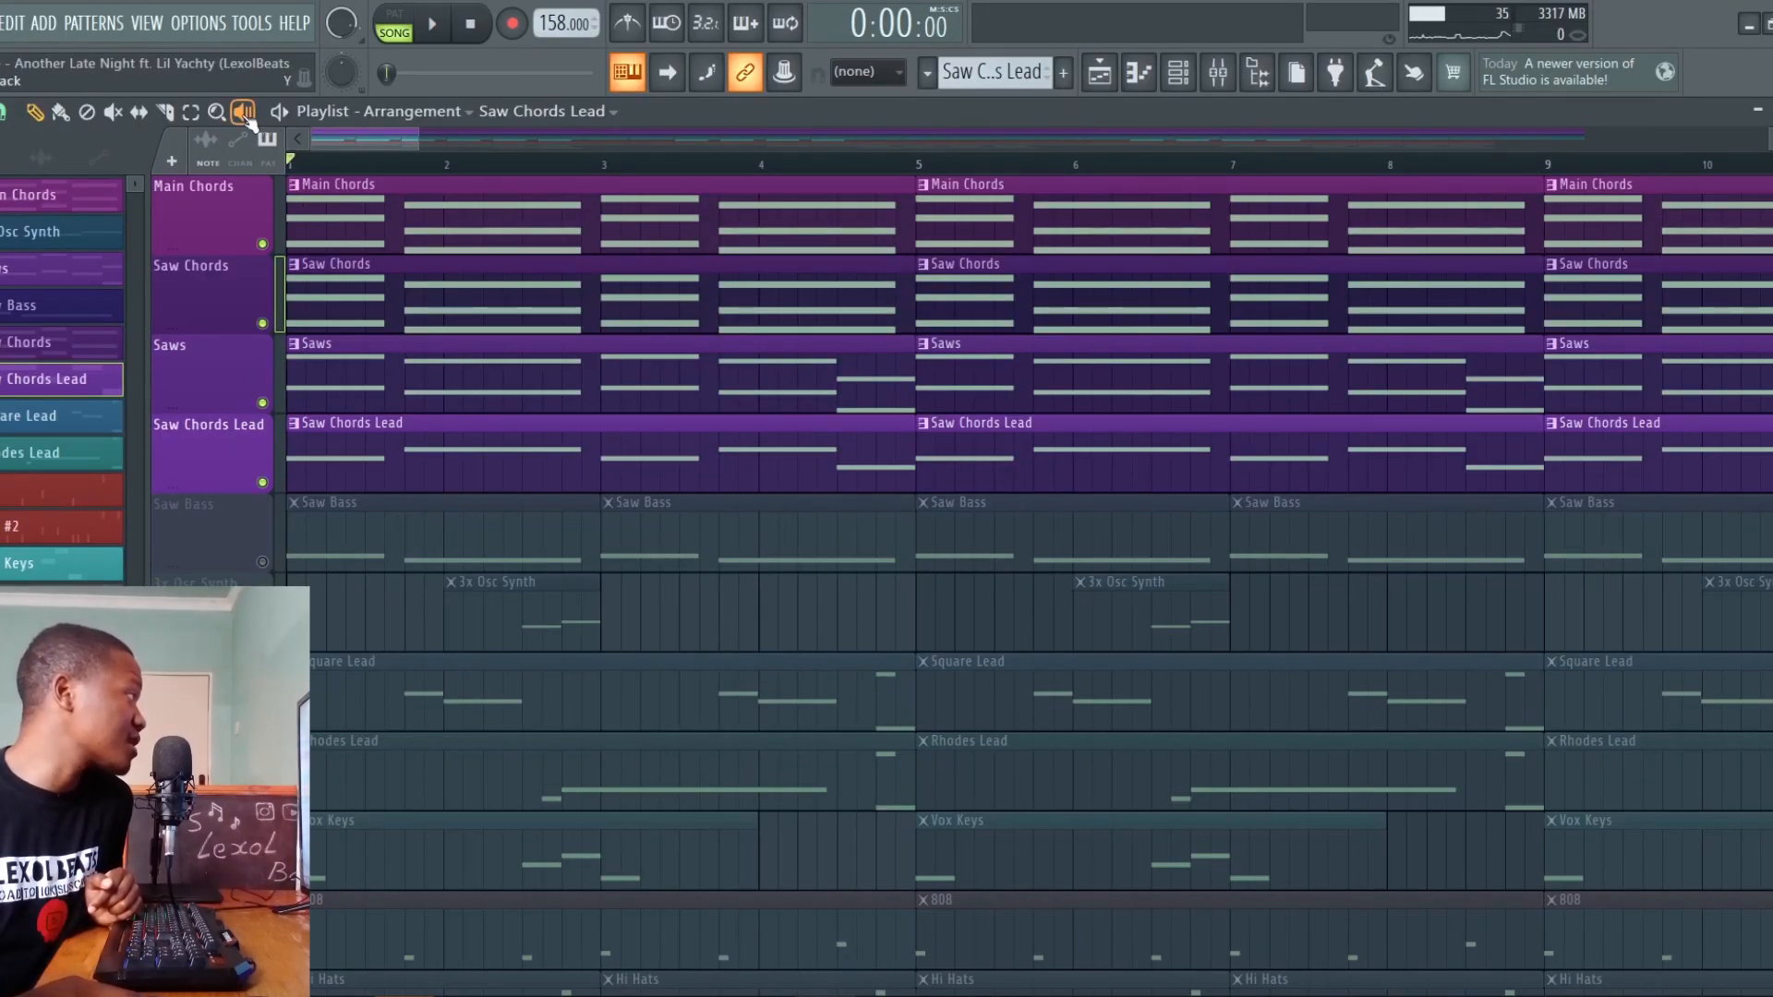
right_click(289, 466)
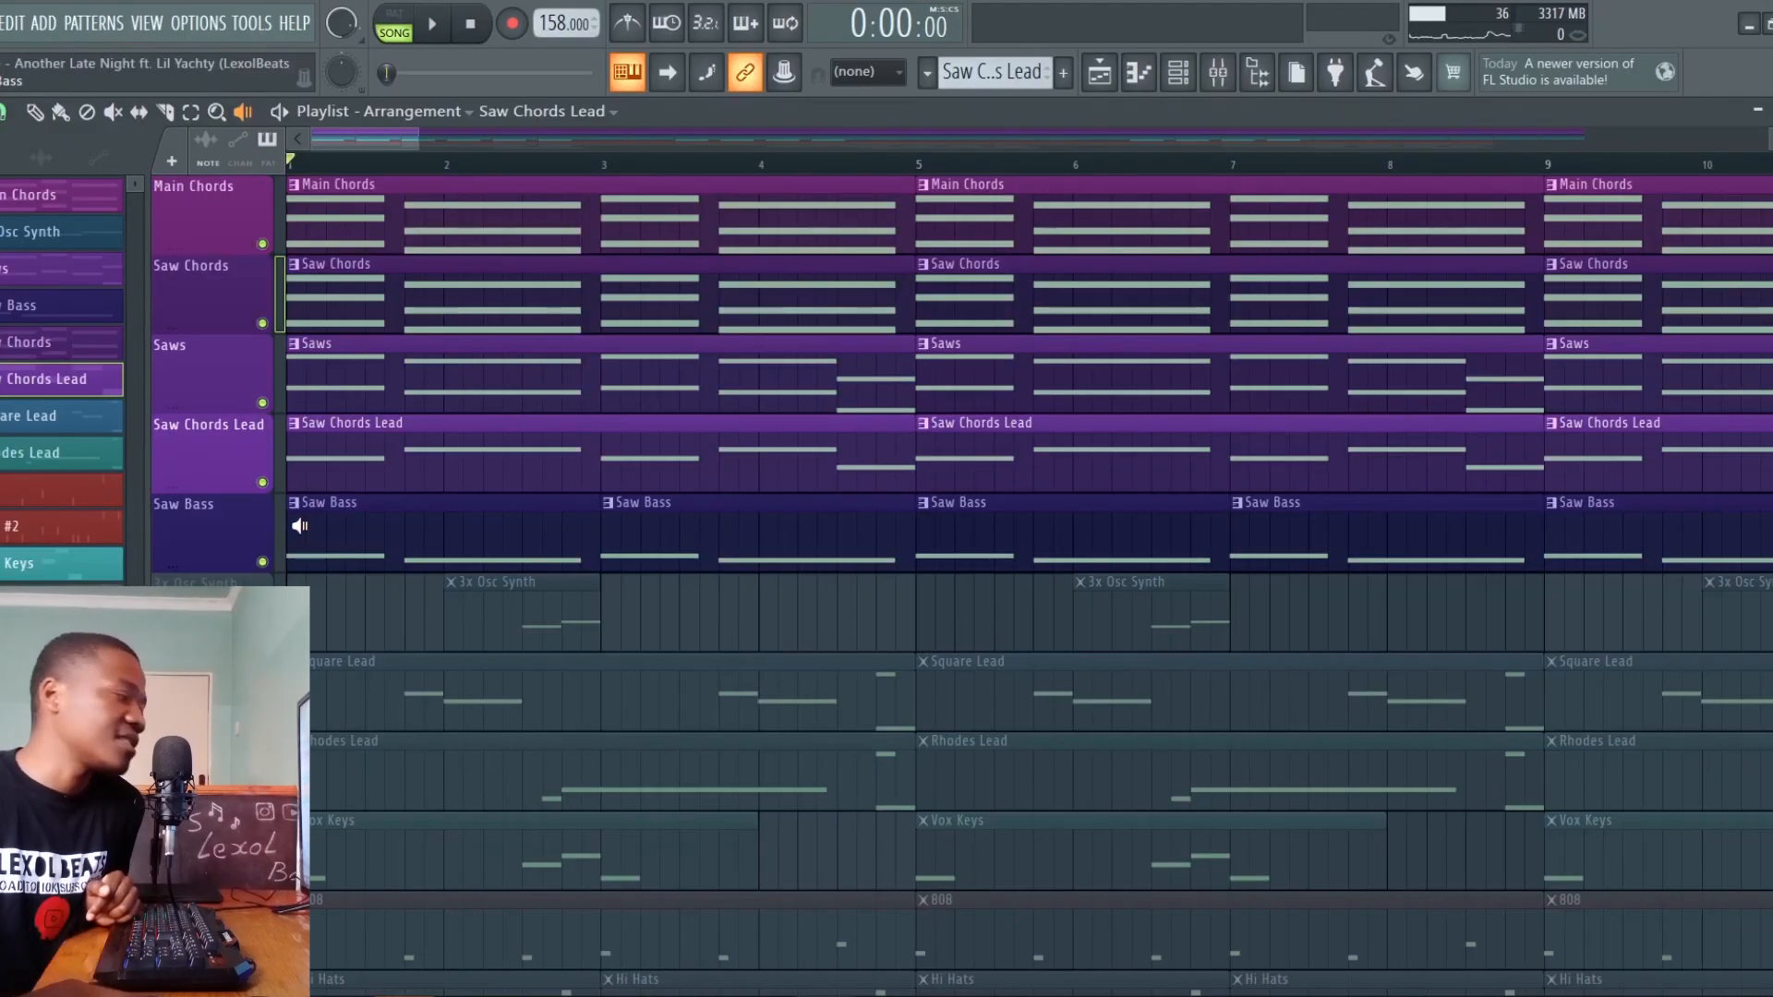
click(295, 531)
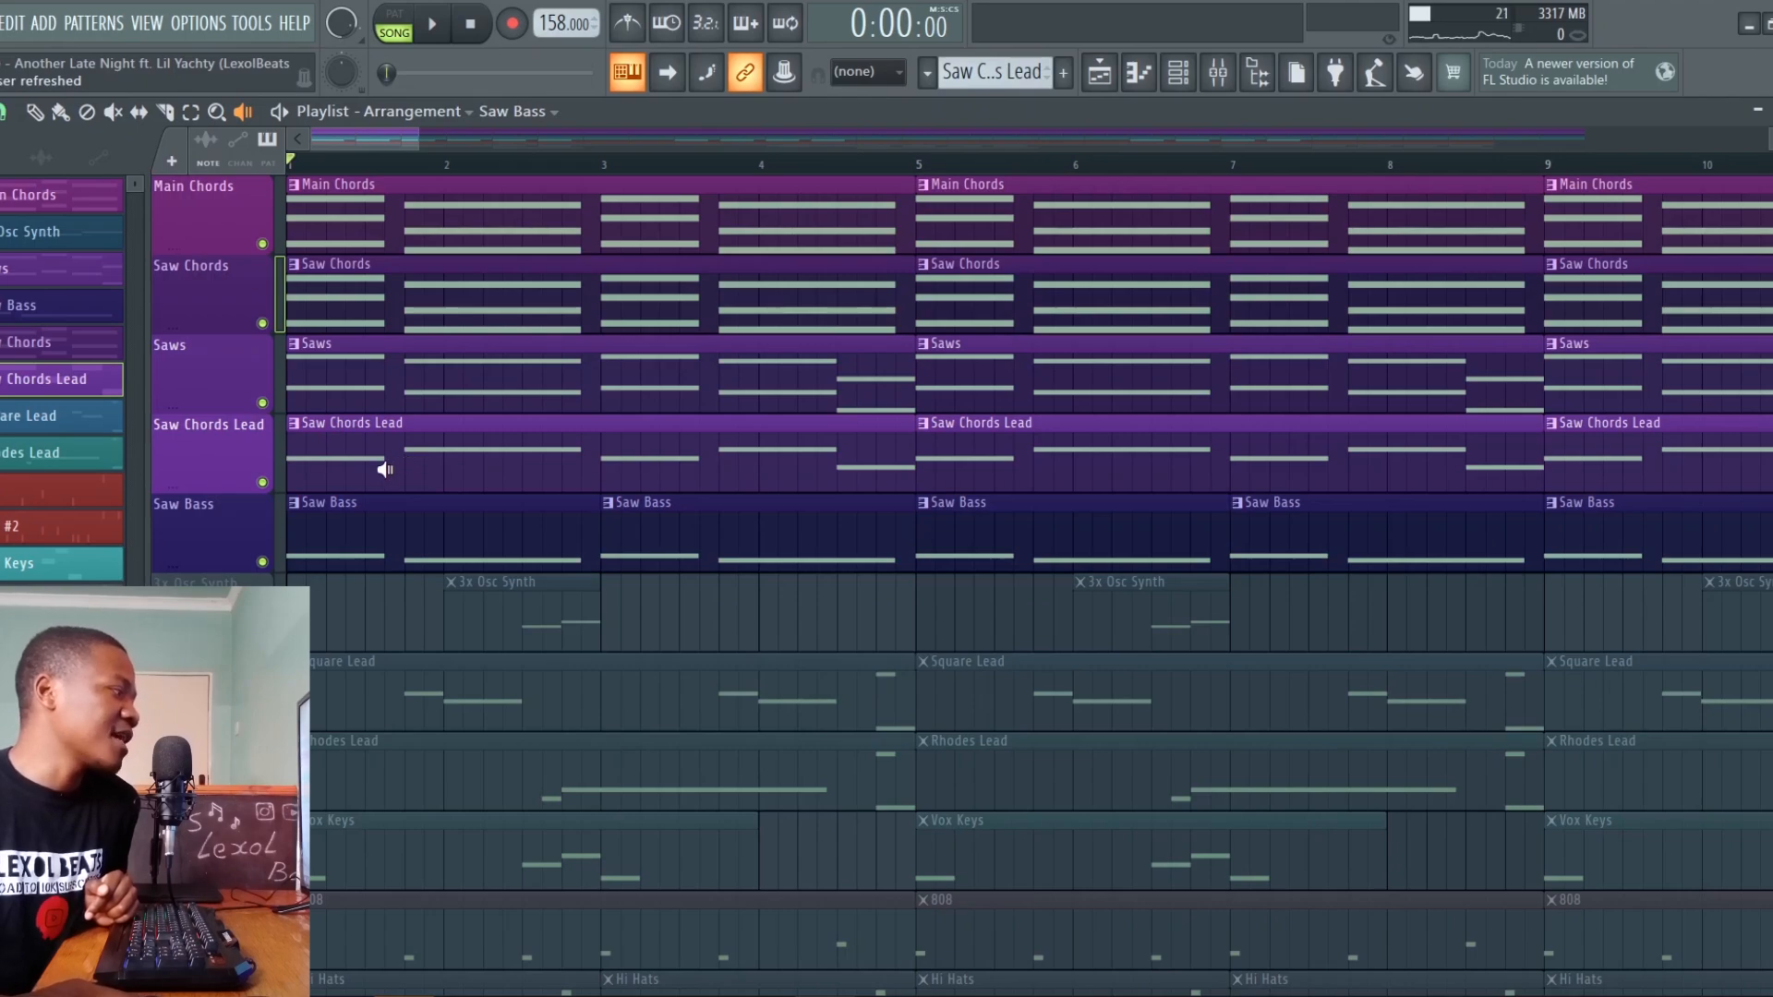
Open the Saw Bass pattern's notes in the piano roll and bring up the Parametric EQ 2 on Sylenth1 #2
click(348, 526)
double_click(347, 526)
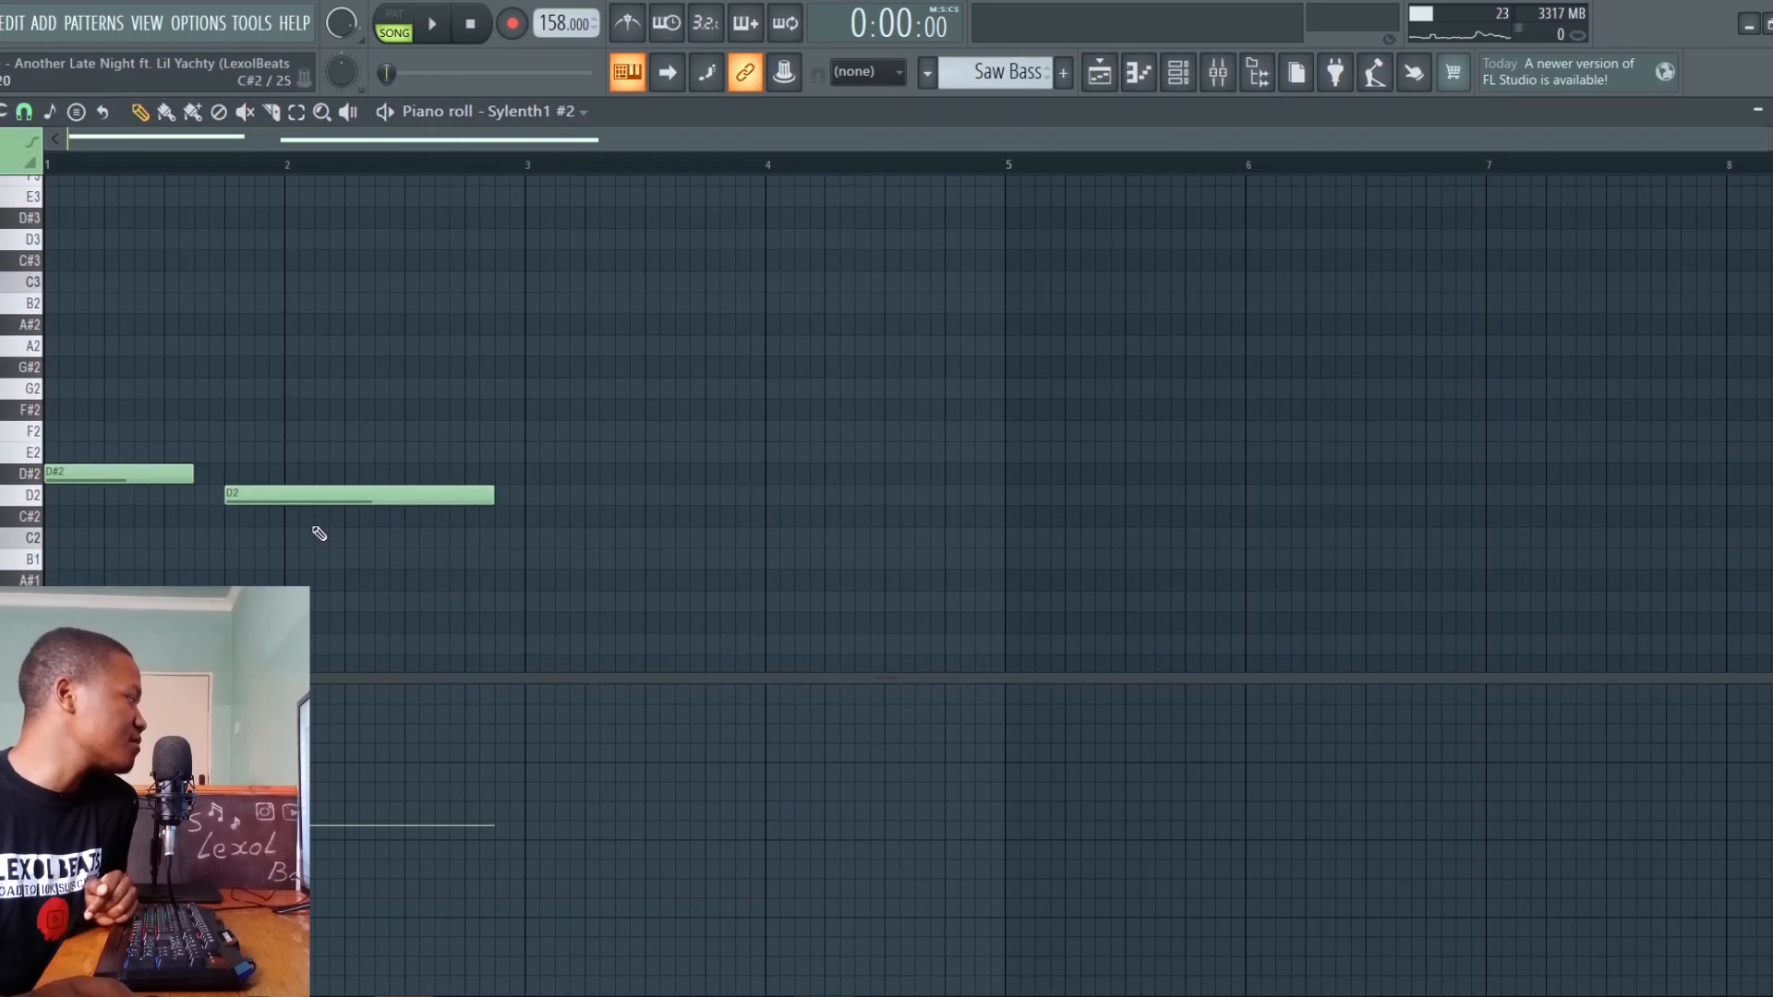
drag(500, 262, 1291, 243)
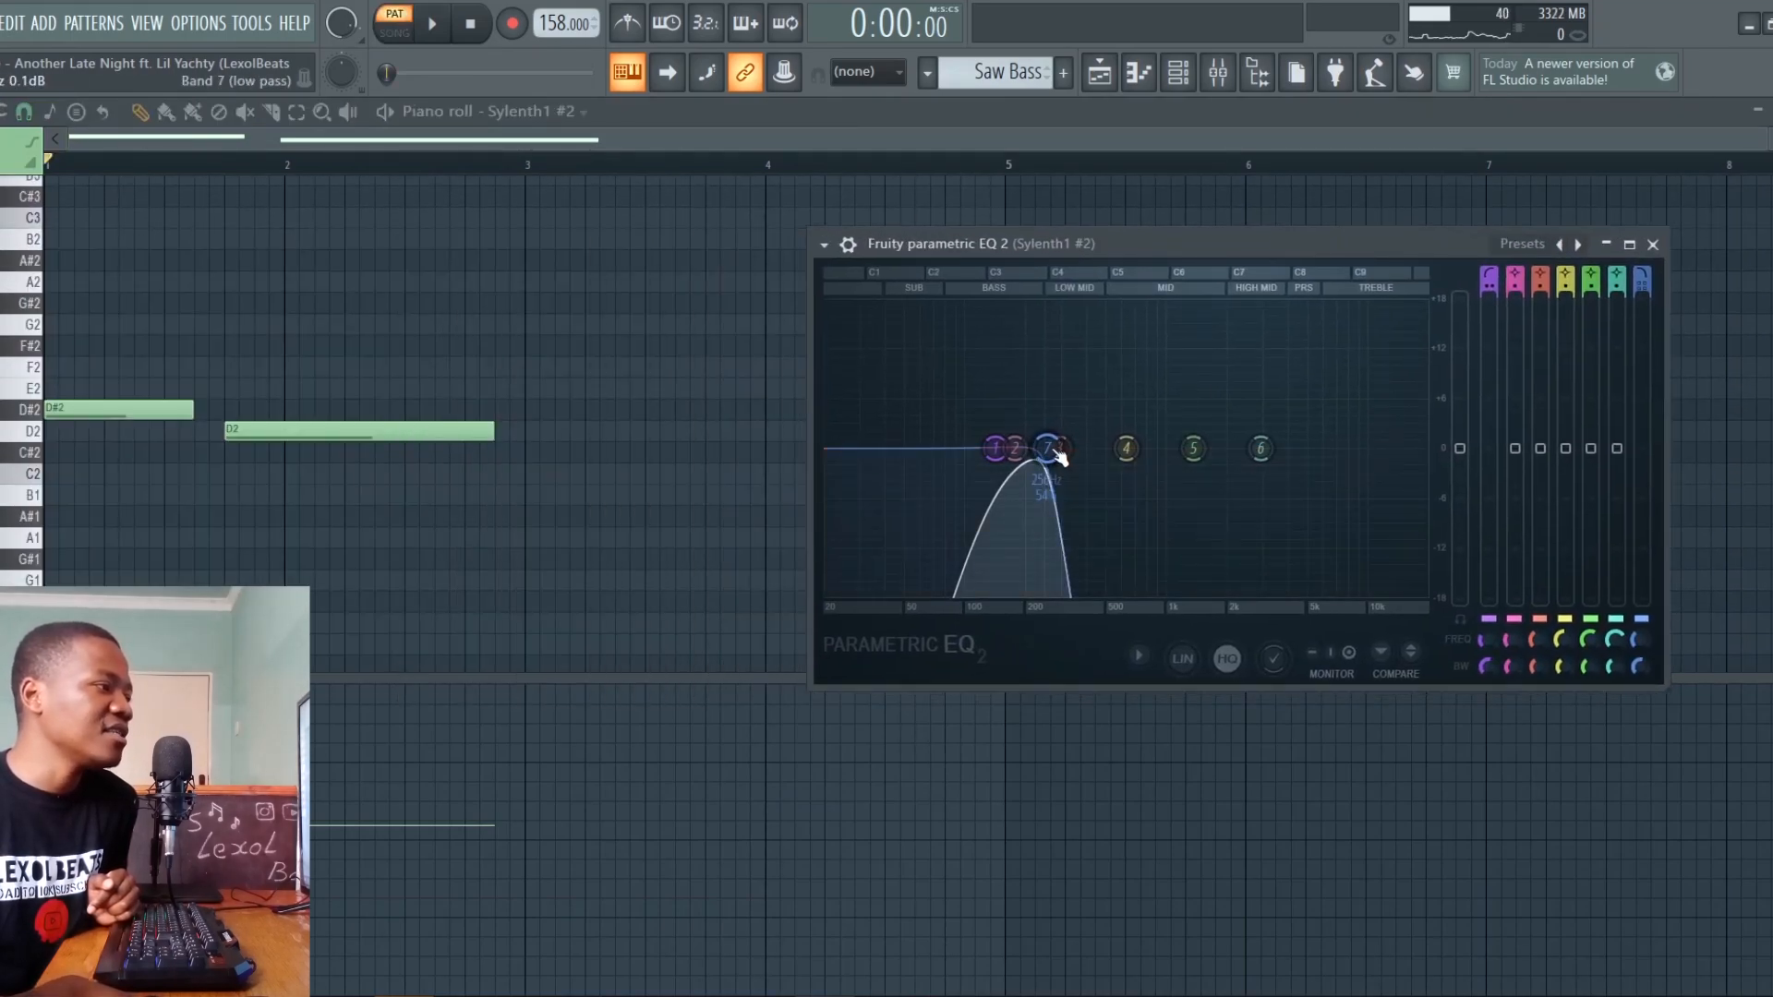
Compare the Saw Bass sound with band 7's low-pass opened to the top of the spectrum and returned between bands 2 and 3
drag(1057, 450, 1423, 450)
key(space)
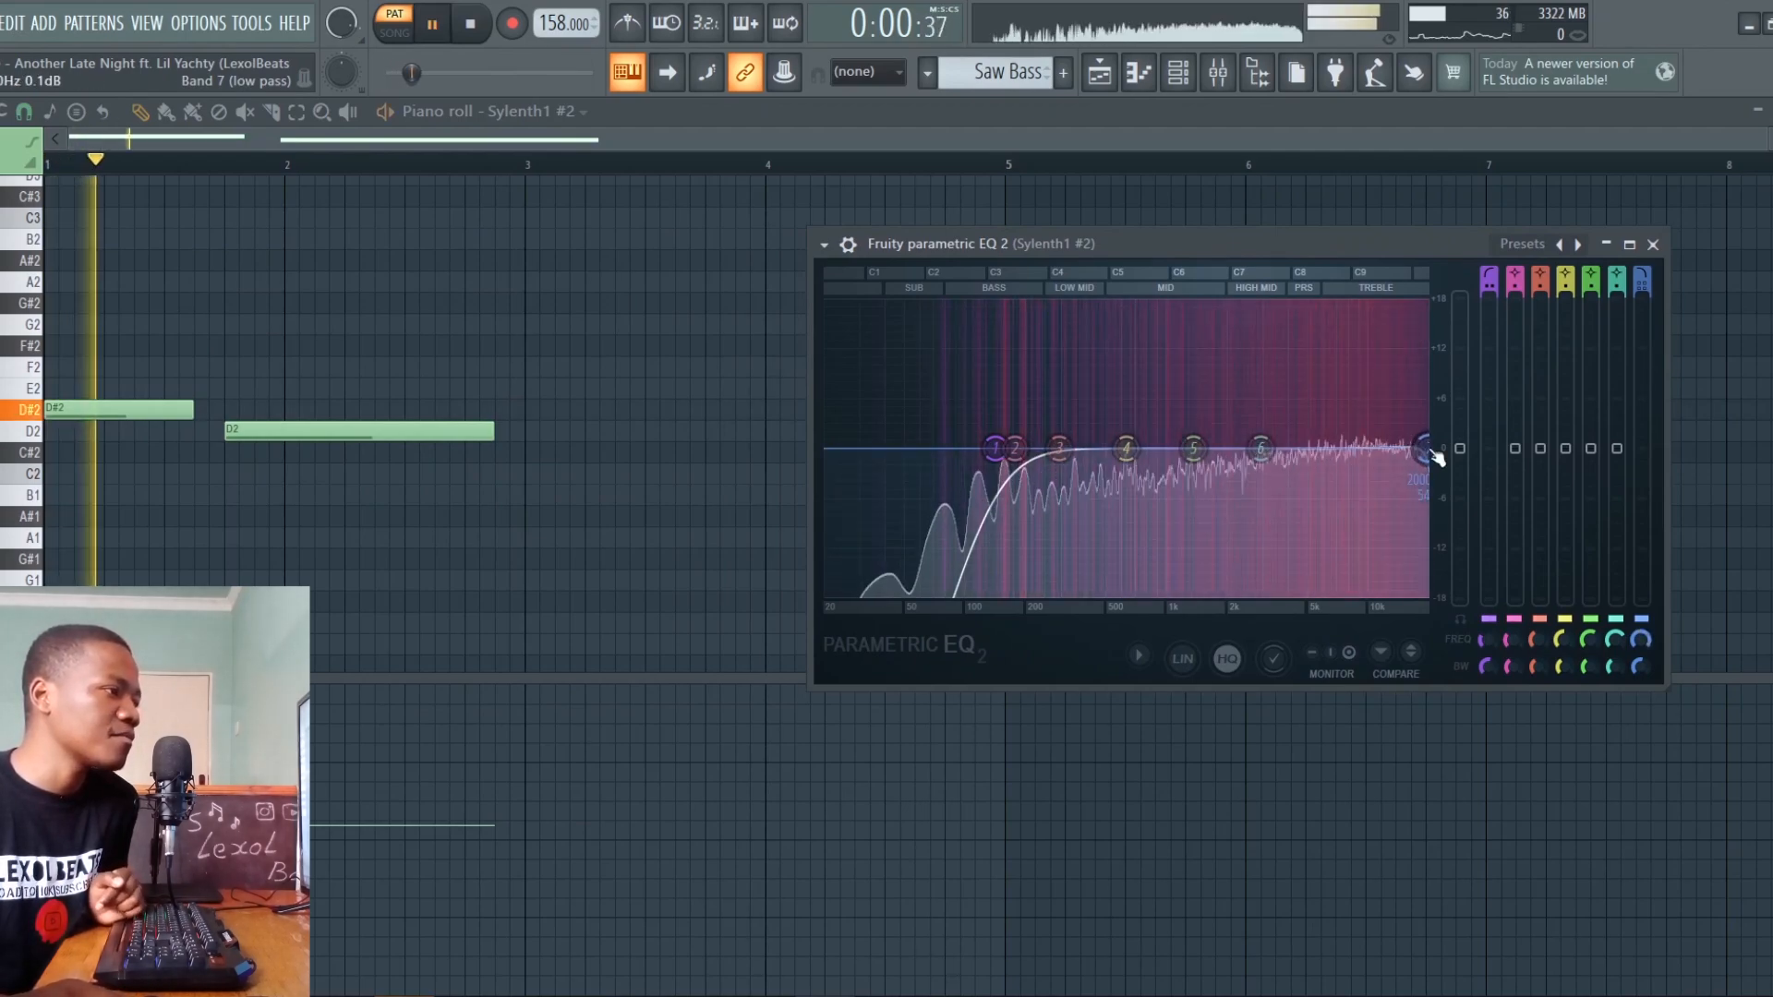
drag(1423, 449, 1040, 449)
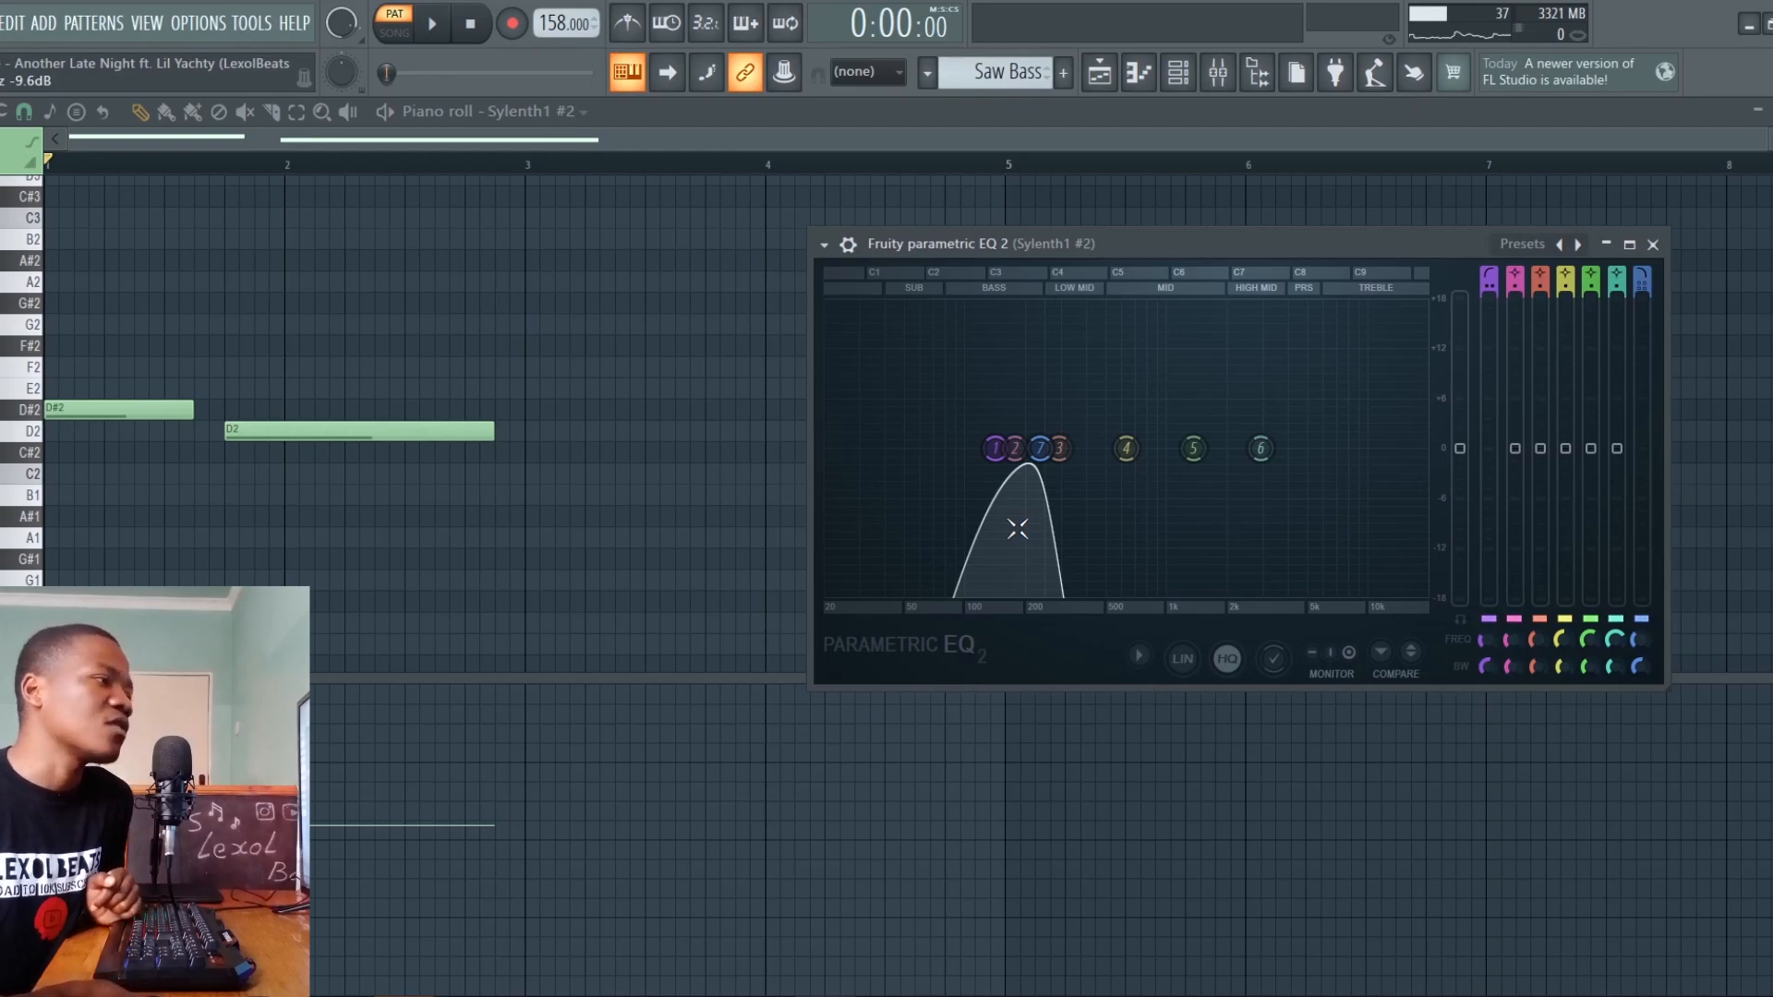
key(space)
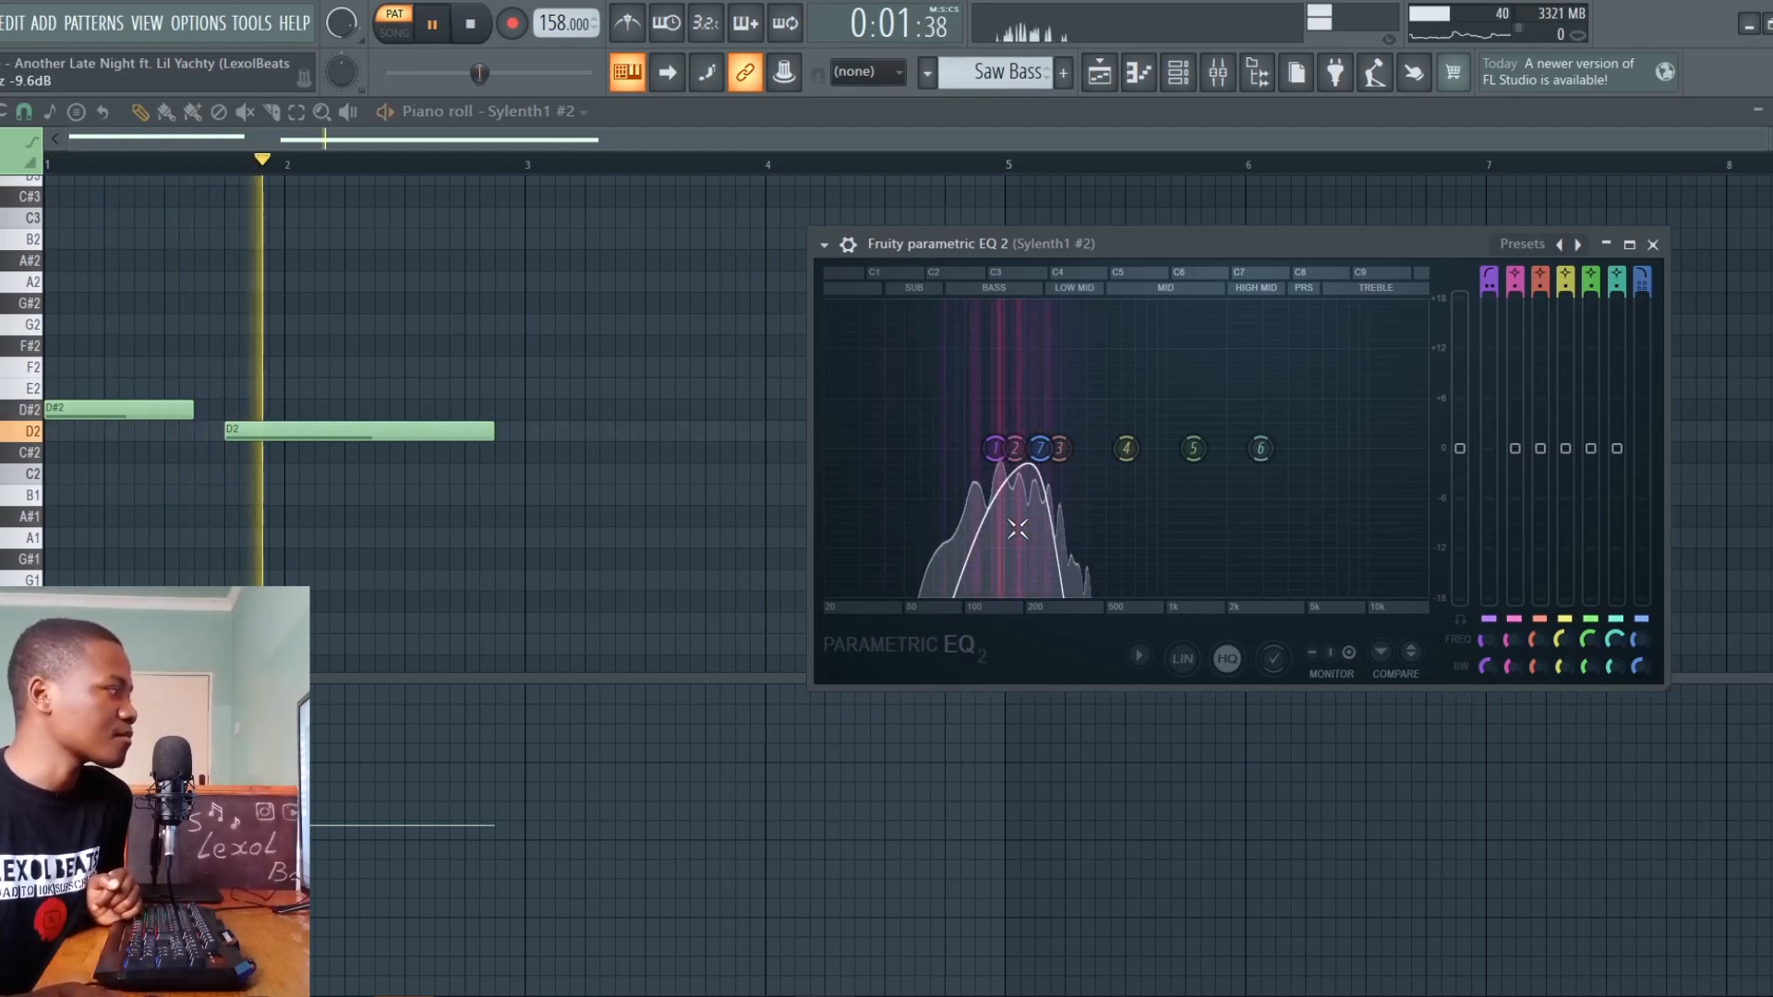
key(space)
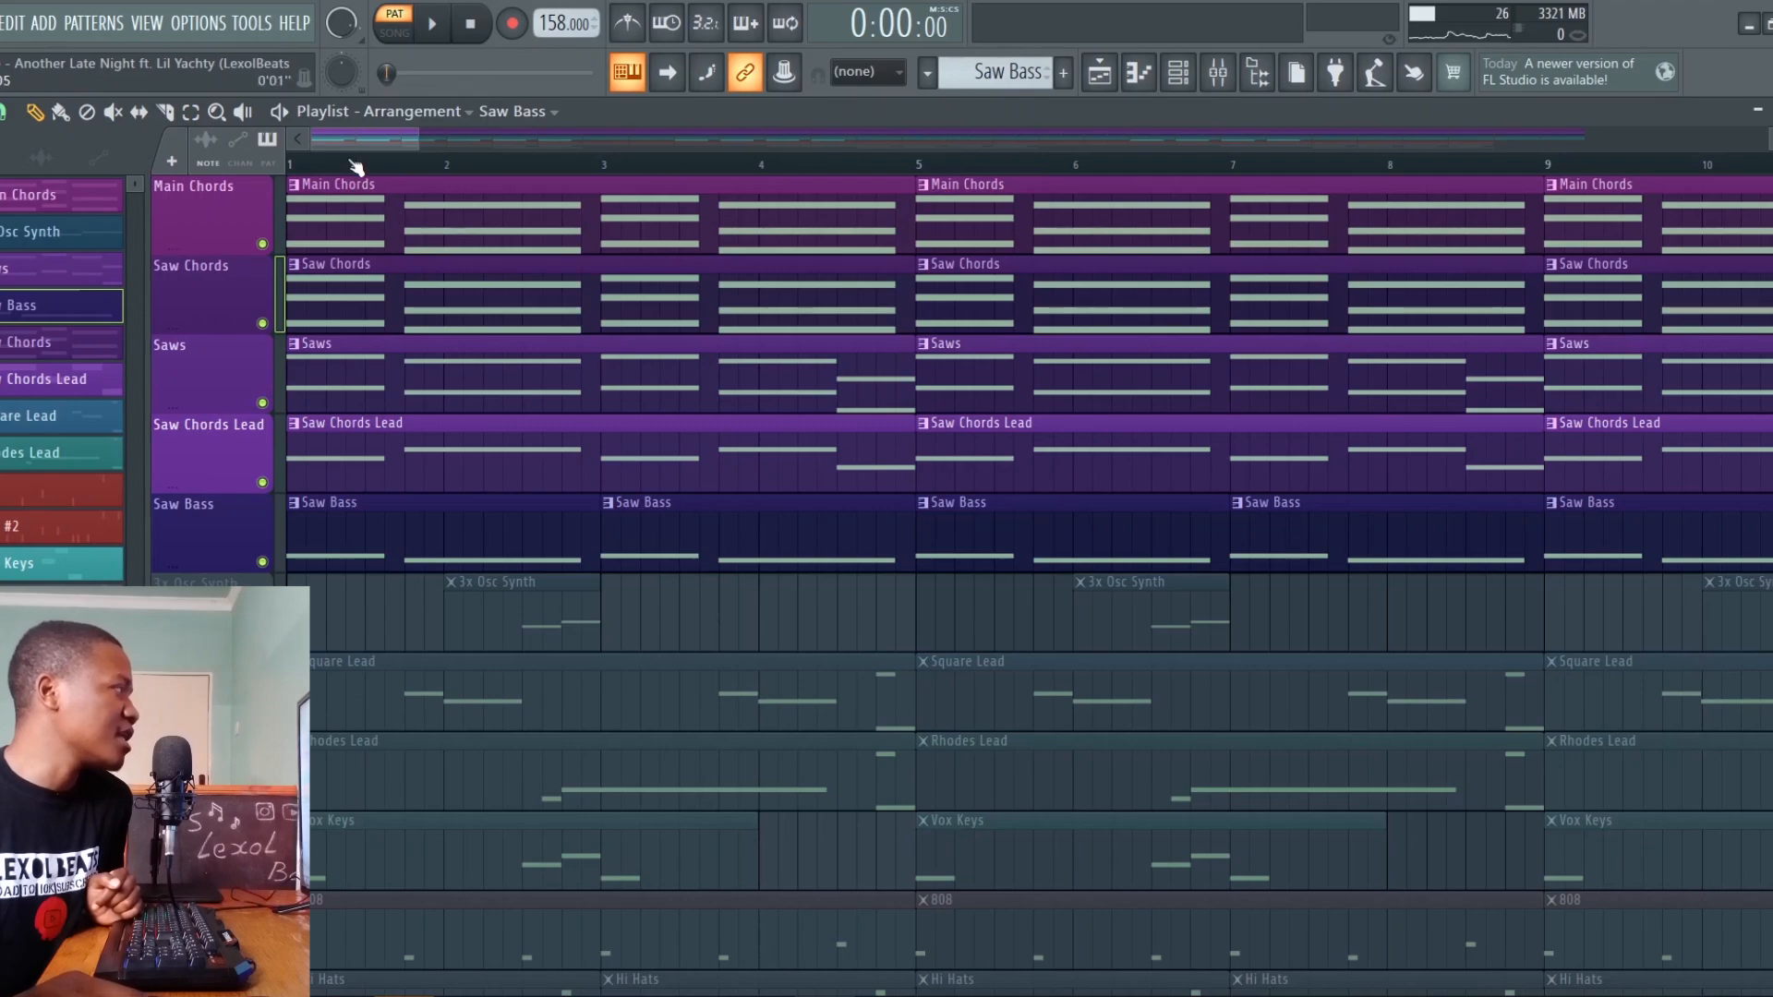
Play the song with the chord, saw and bass tracks together, and audition the 3x Osc Synth track on its own
key(l)
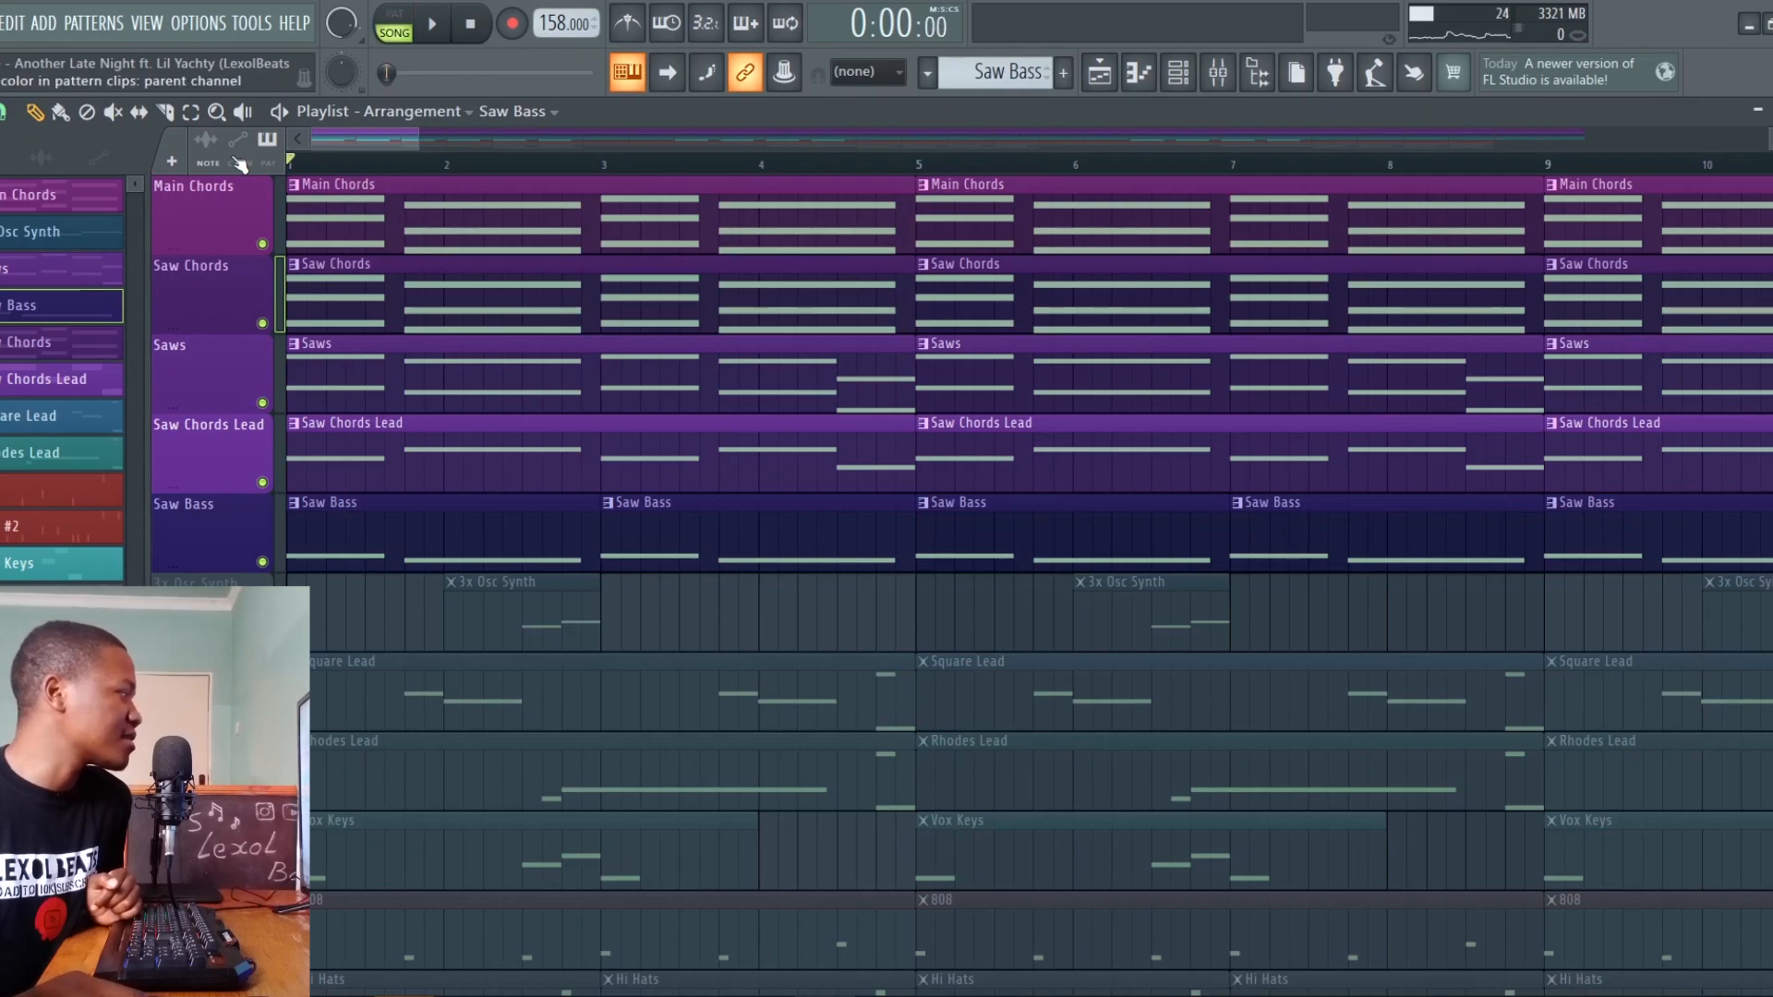
key(space)
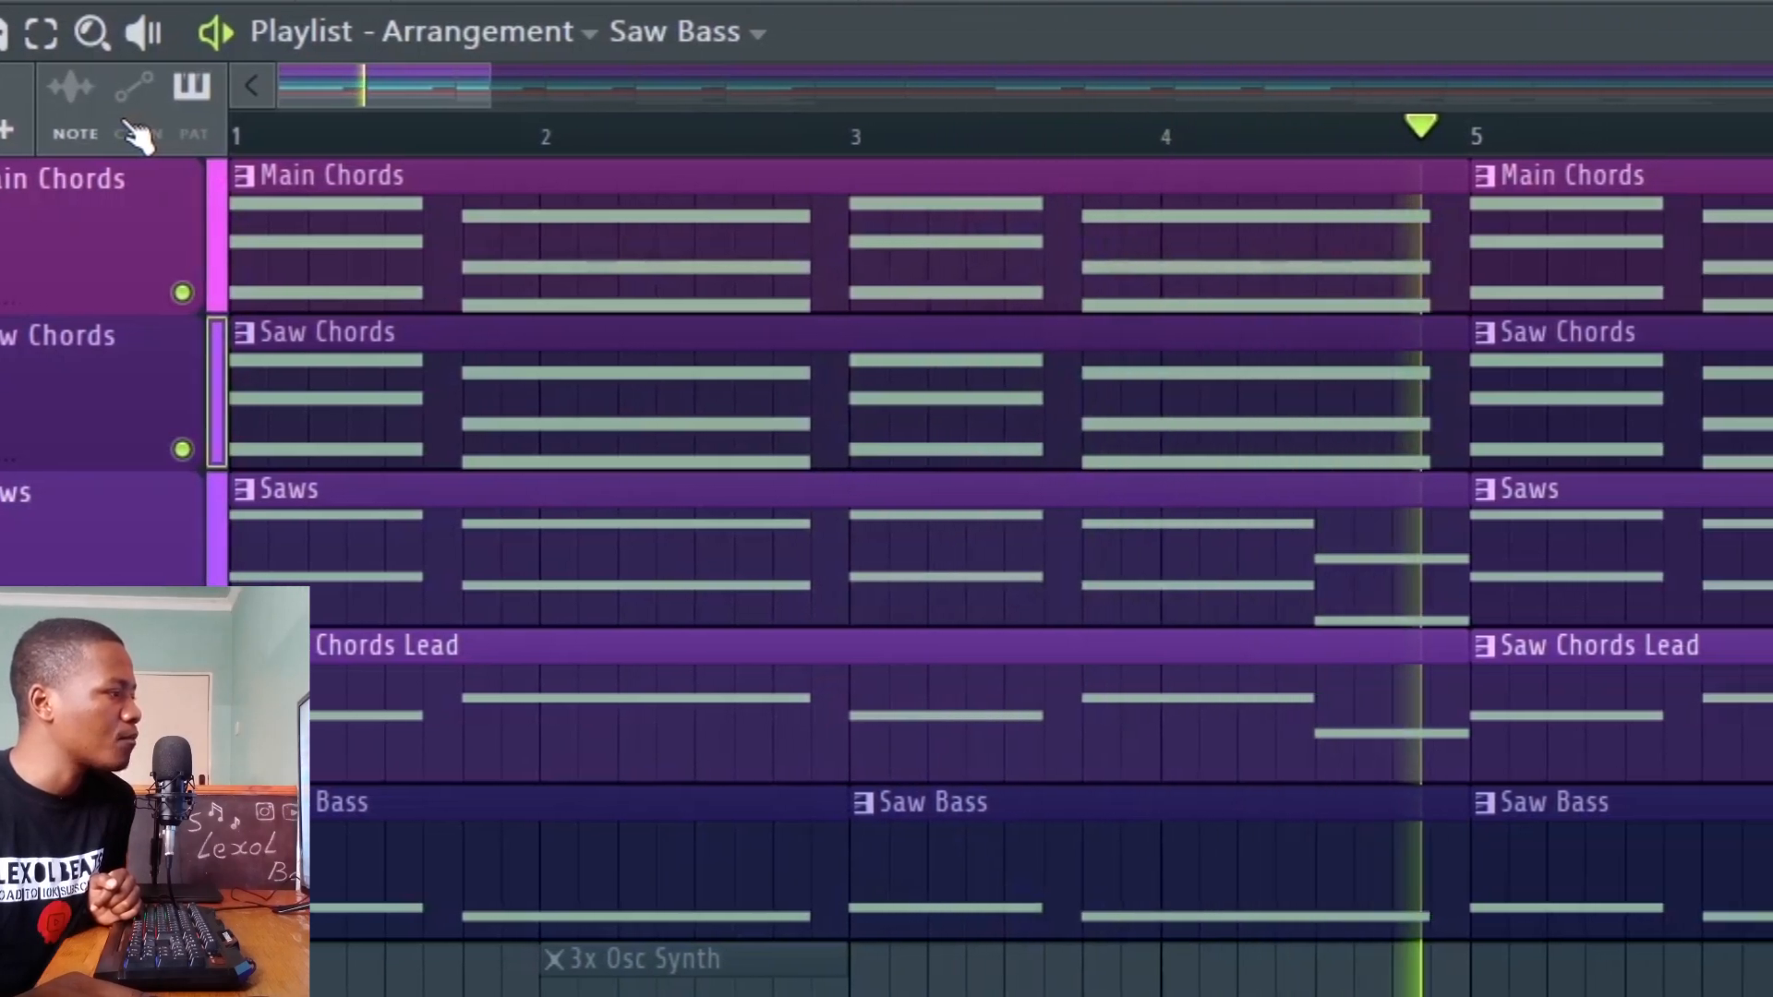
key(space)
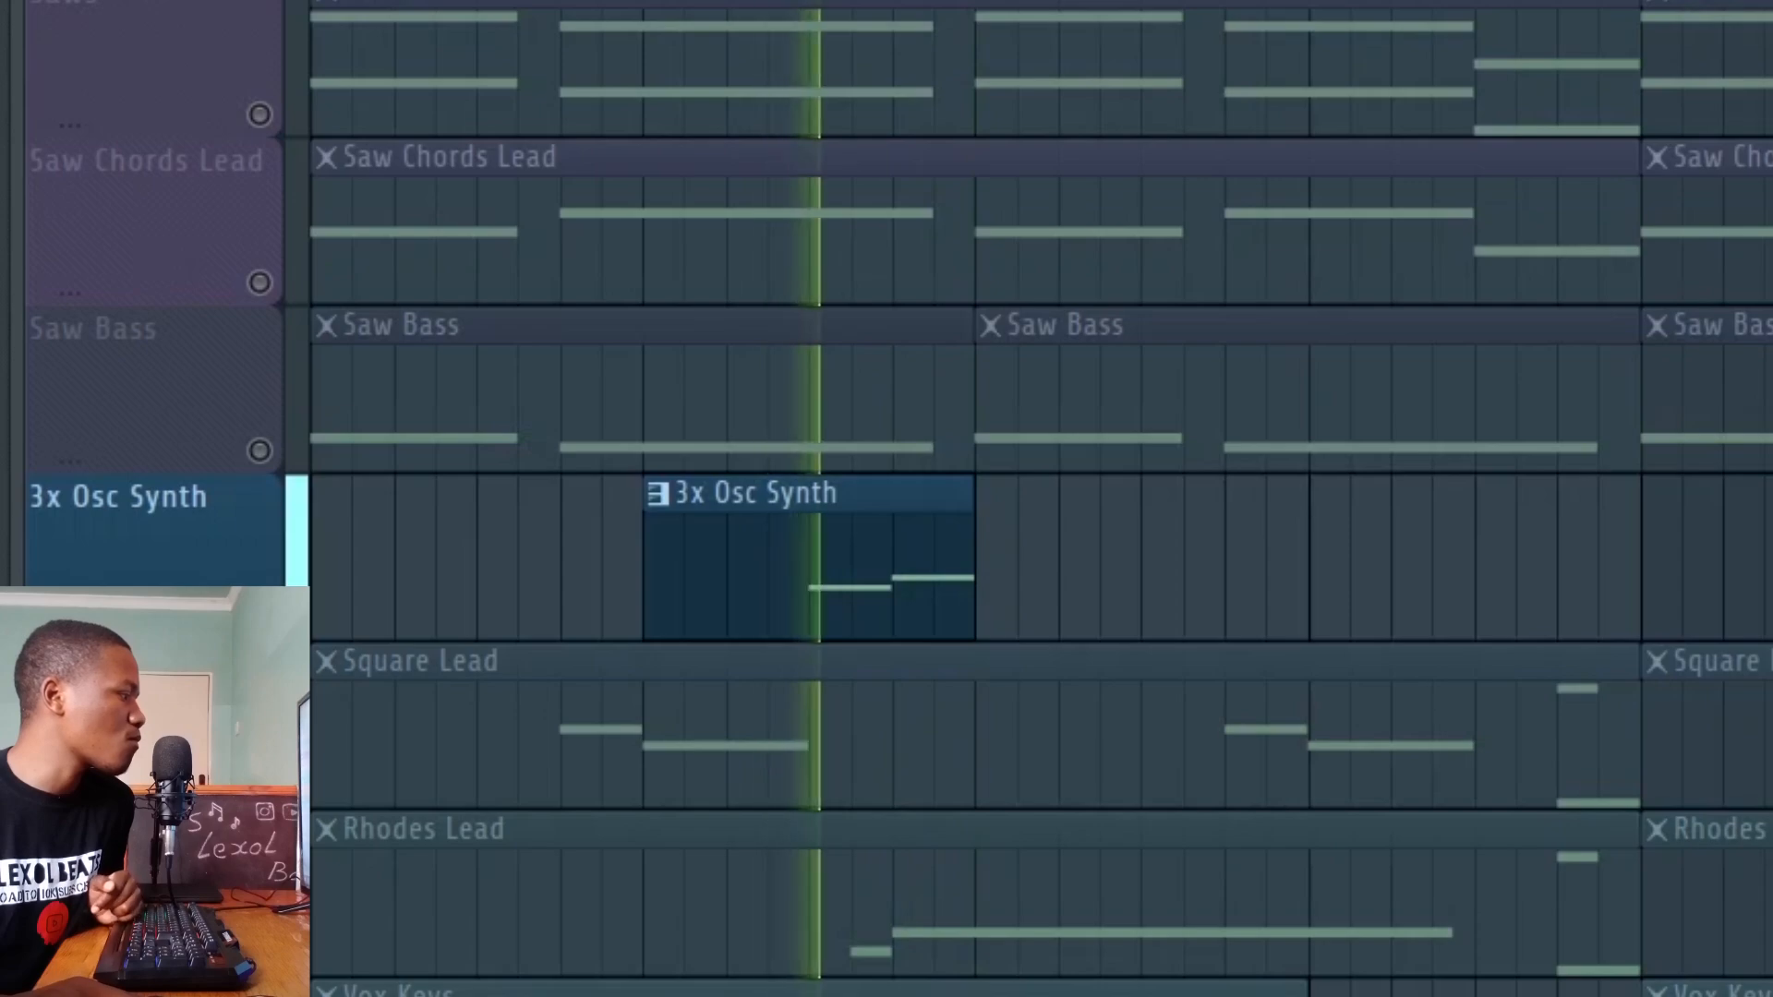
key(space)
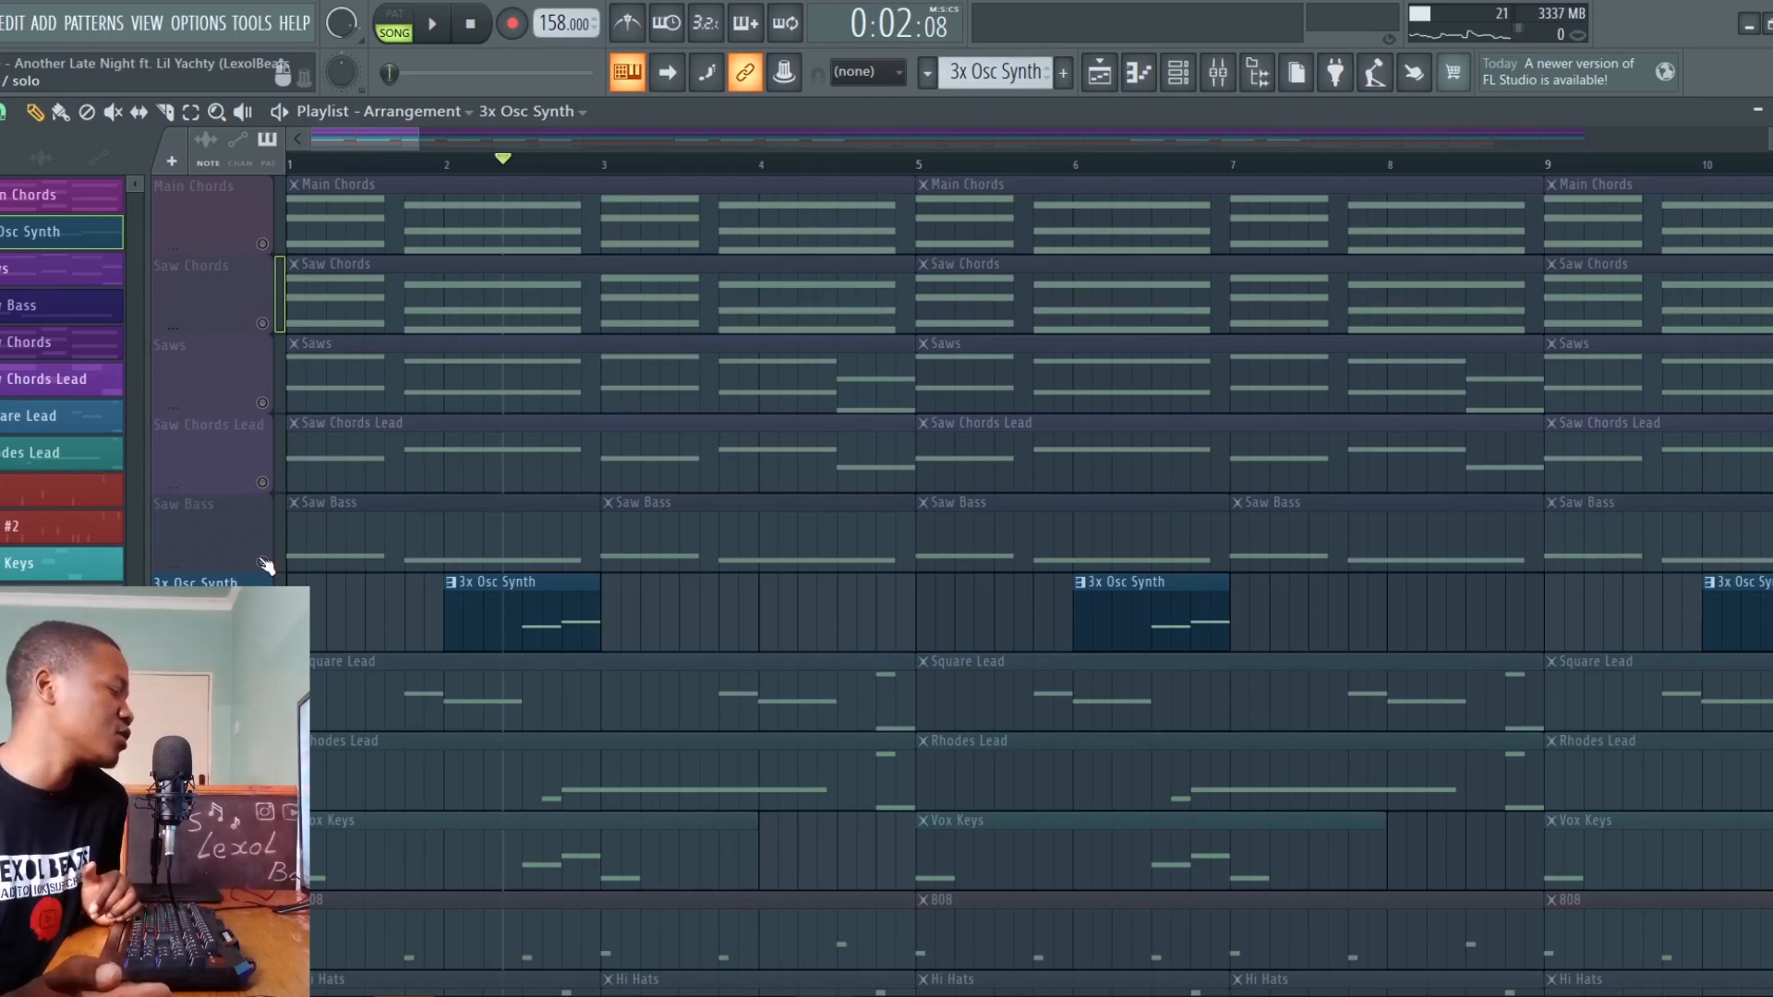
Open the Square Lead pattern in the piano roll and audition its opening C6 and A#5 notes
scroll(434, 522, down, 2)
click(434, 521)
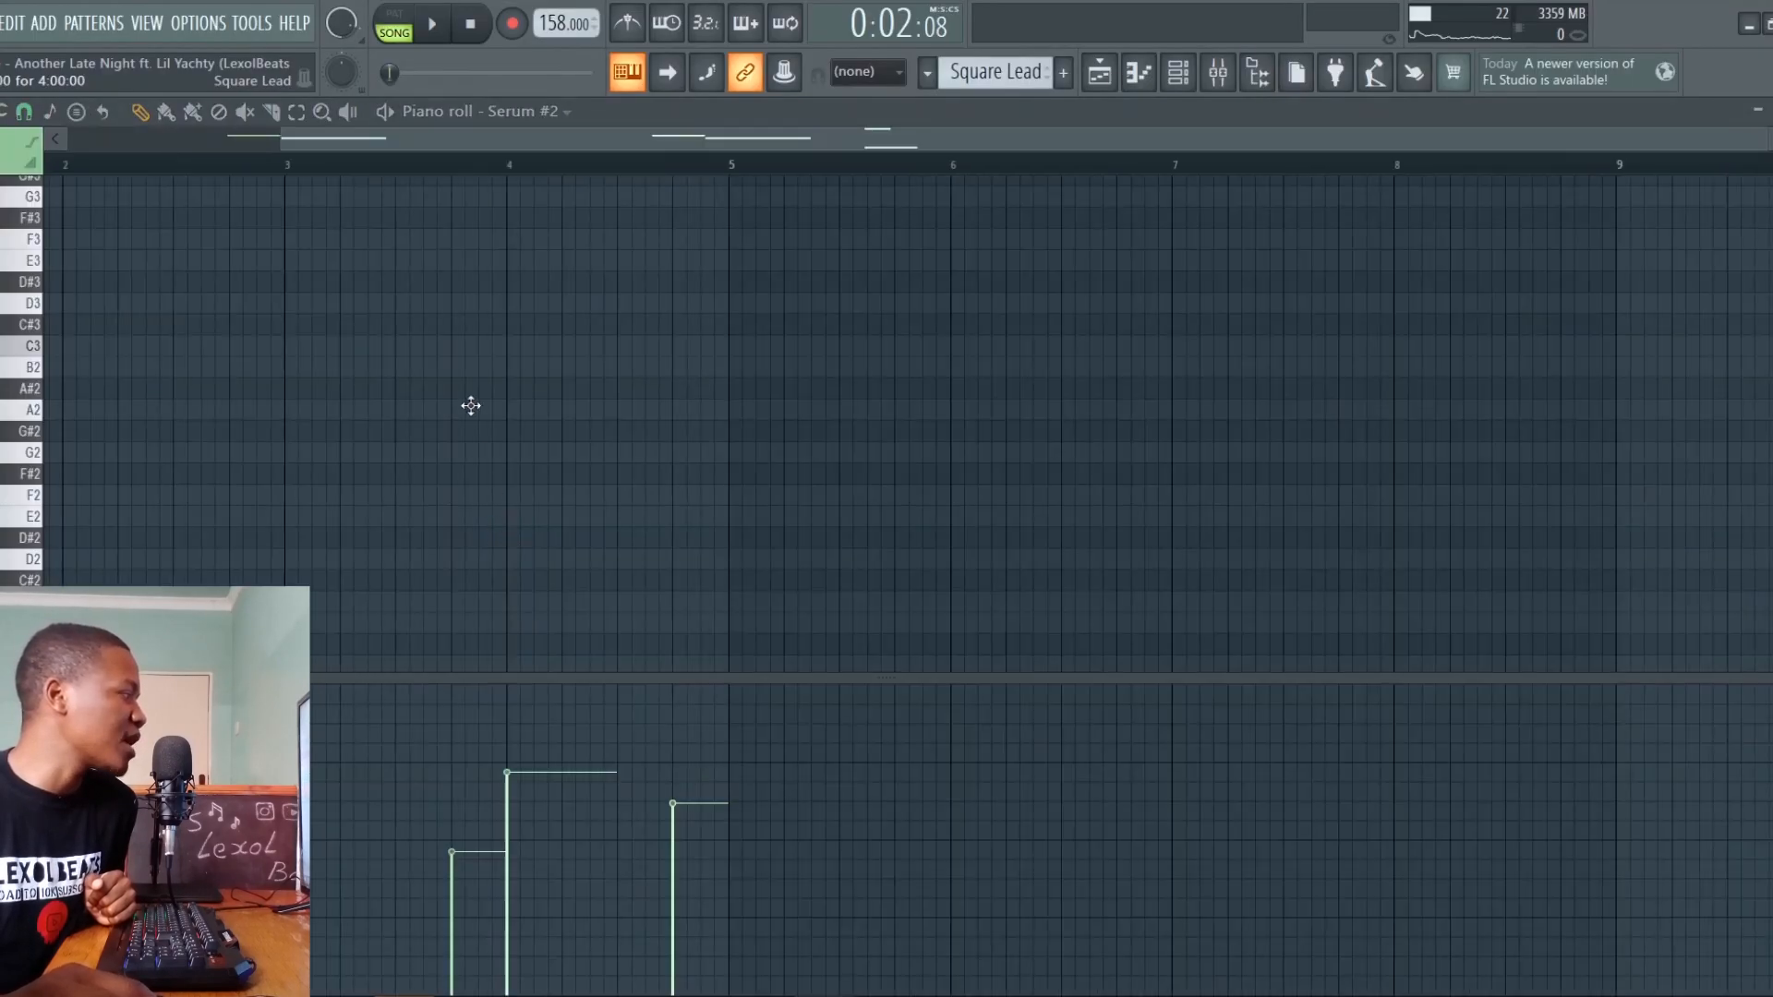
scroll(471, 403, up, 4)
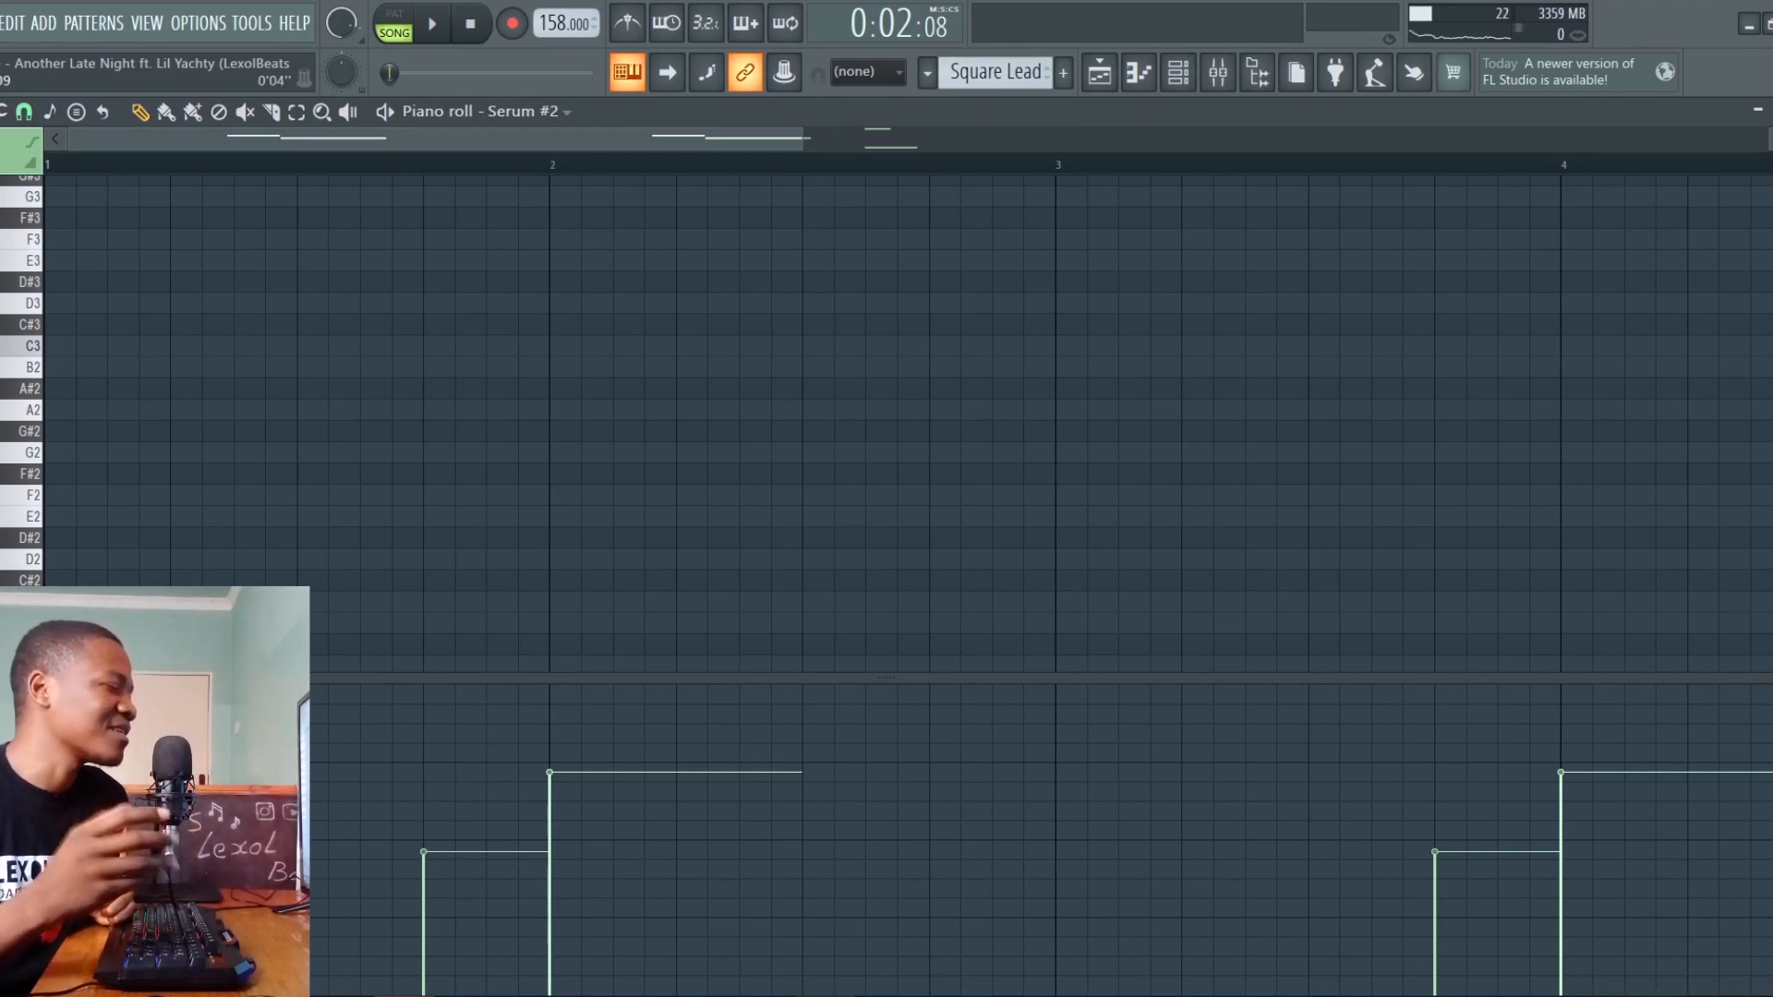
scroll(950, 646, up, 10)
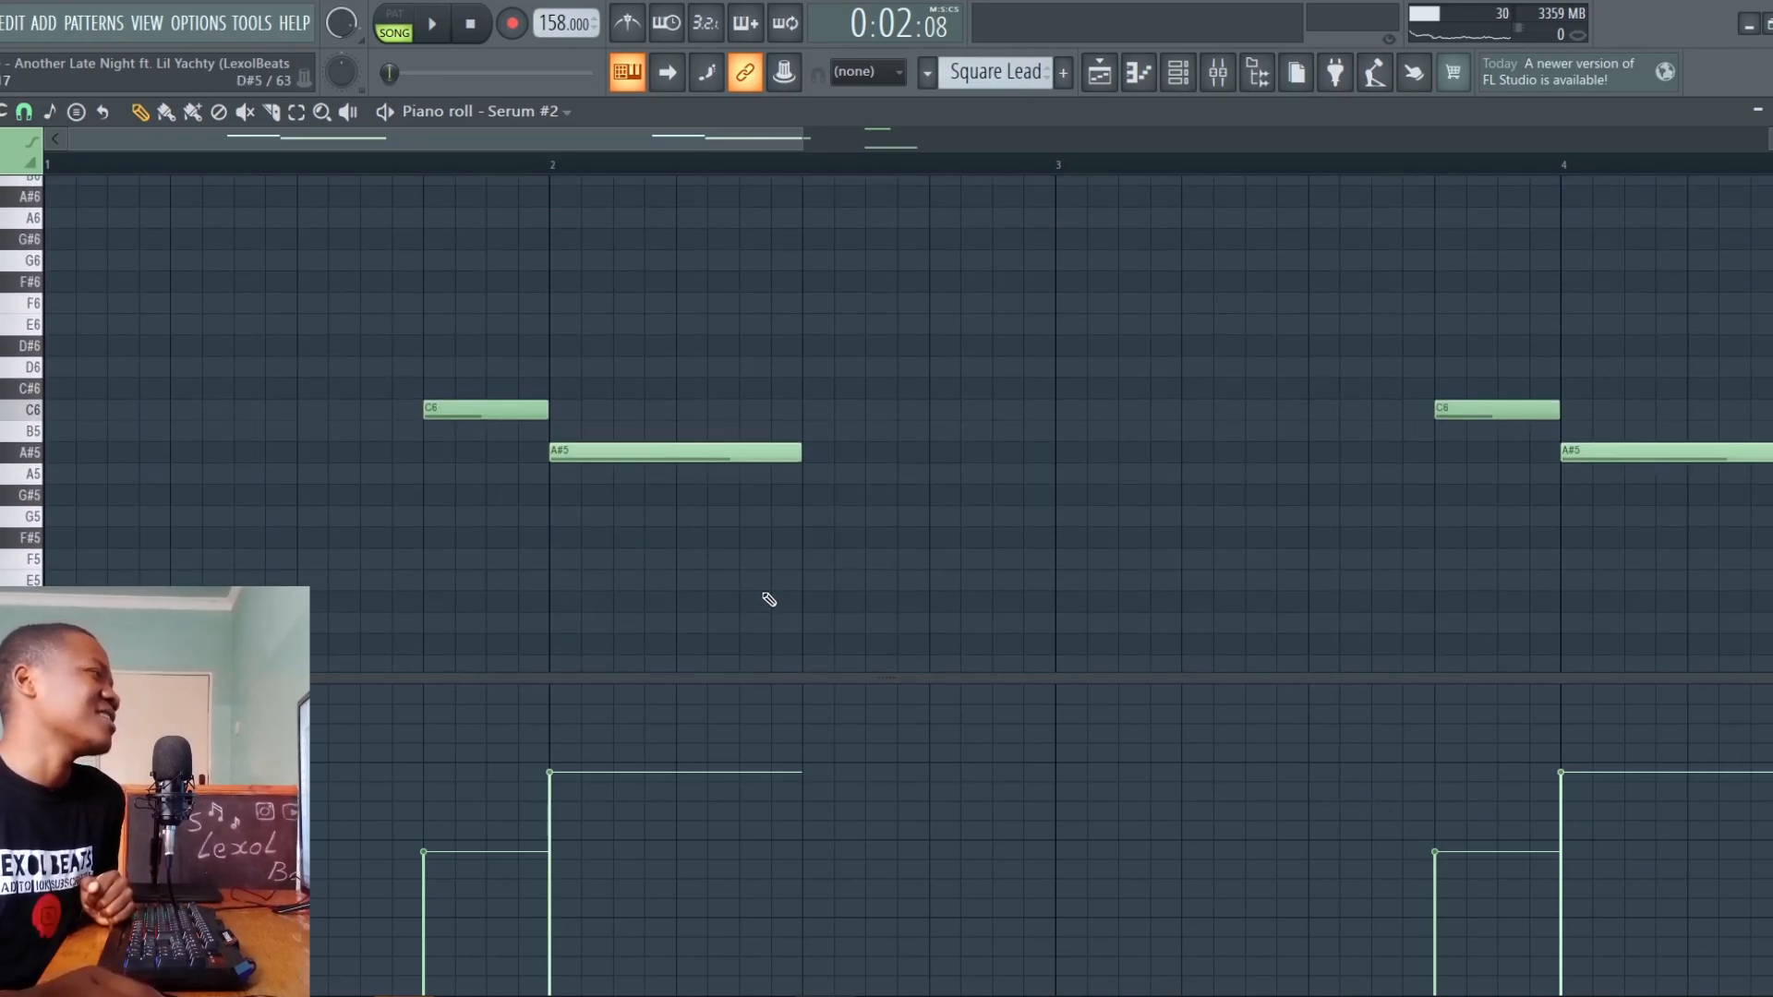
key(y)
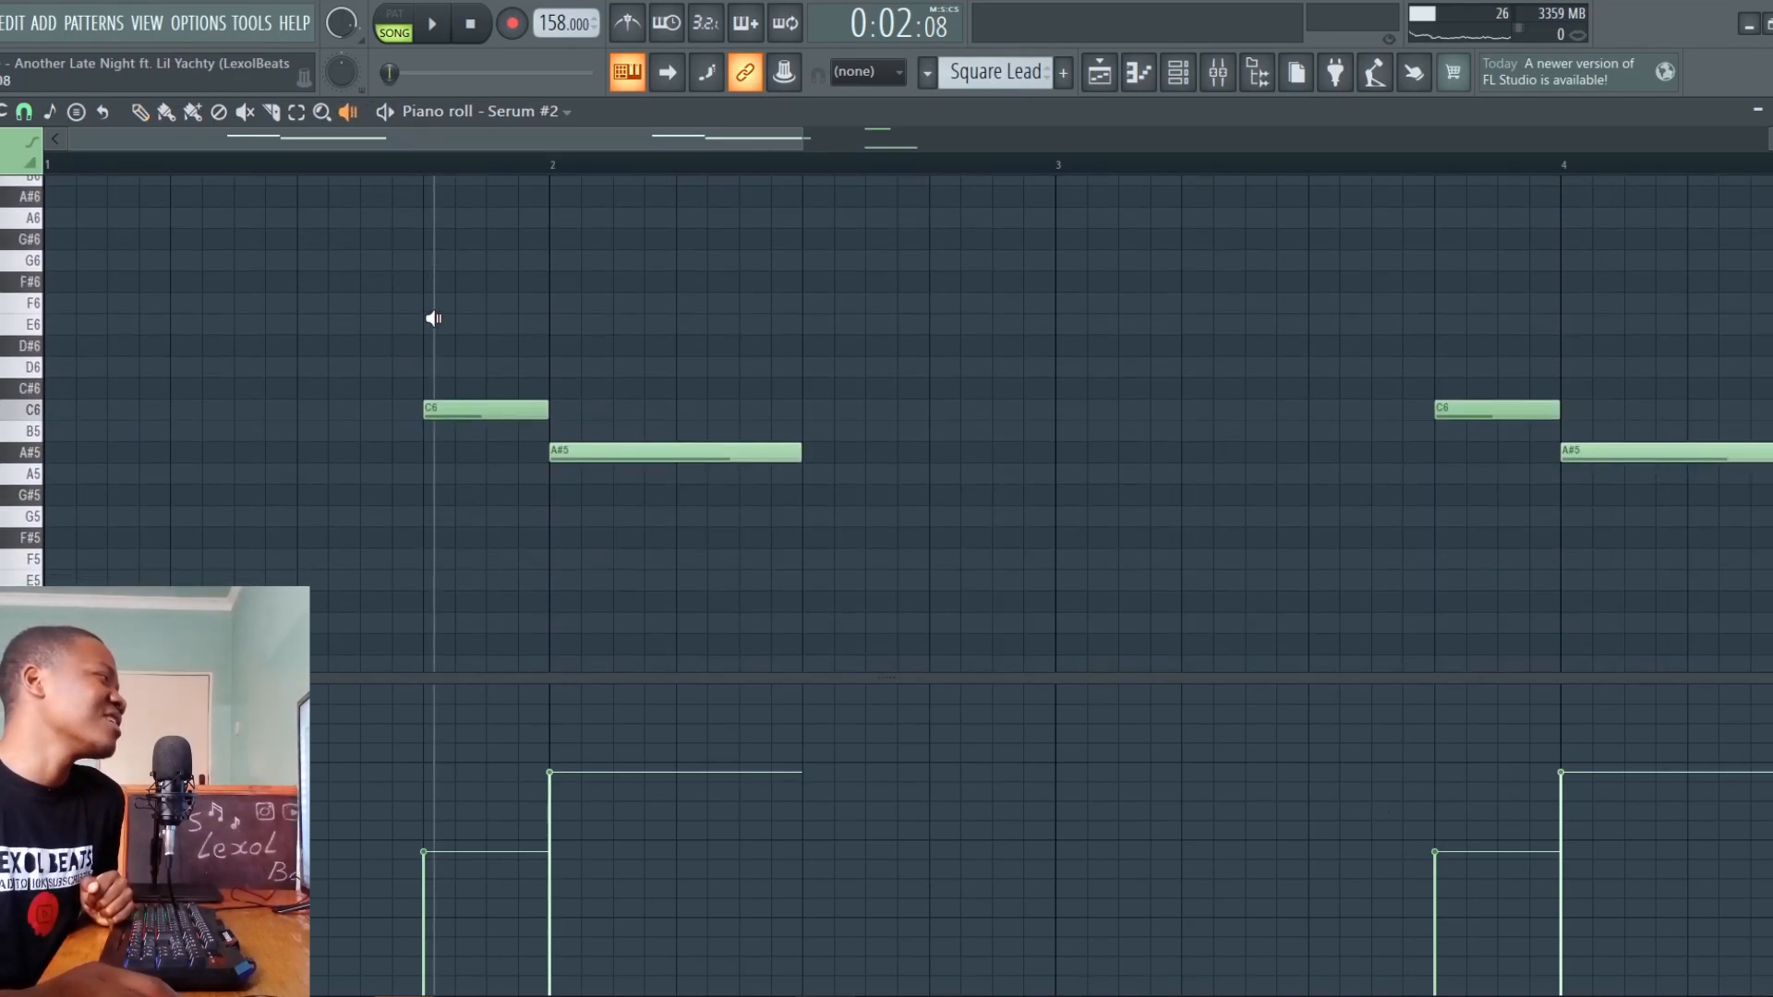
mouse_move(431, 317)
mouse_down()
mouse_move(499, 361)
mouse_move(613, 384)
mouse_move(592, 384)
mouse_up()
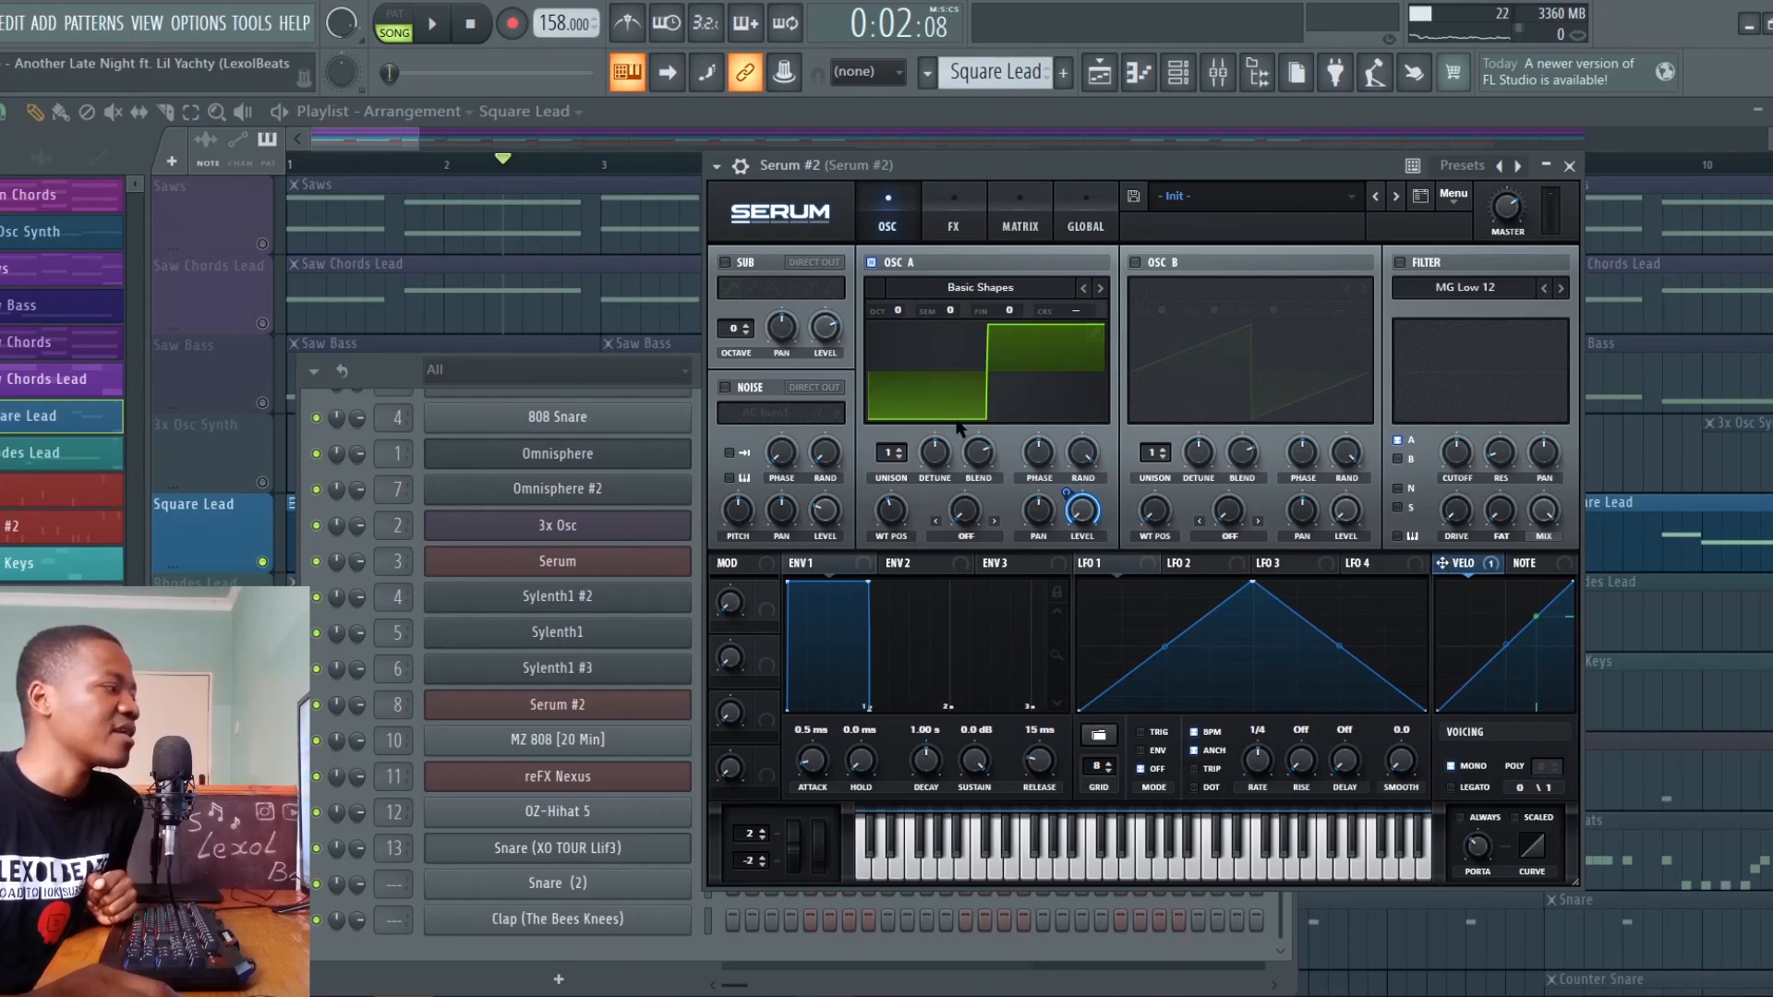
Bring all chord, saw and bass tracks back in with 3x Osc Synth and Square Lead, and audition the first Main Chords clip
drag(419, 142, 412, 141)
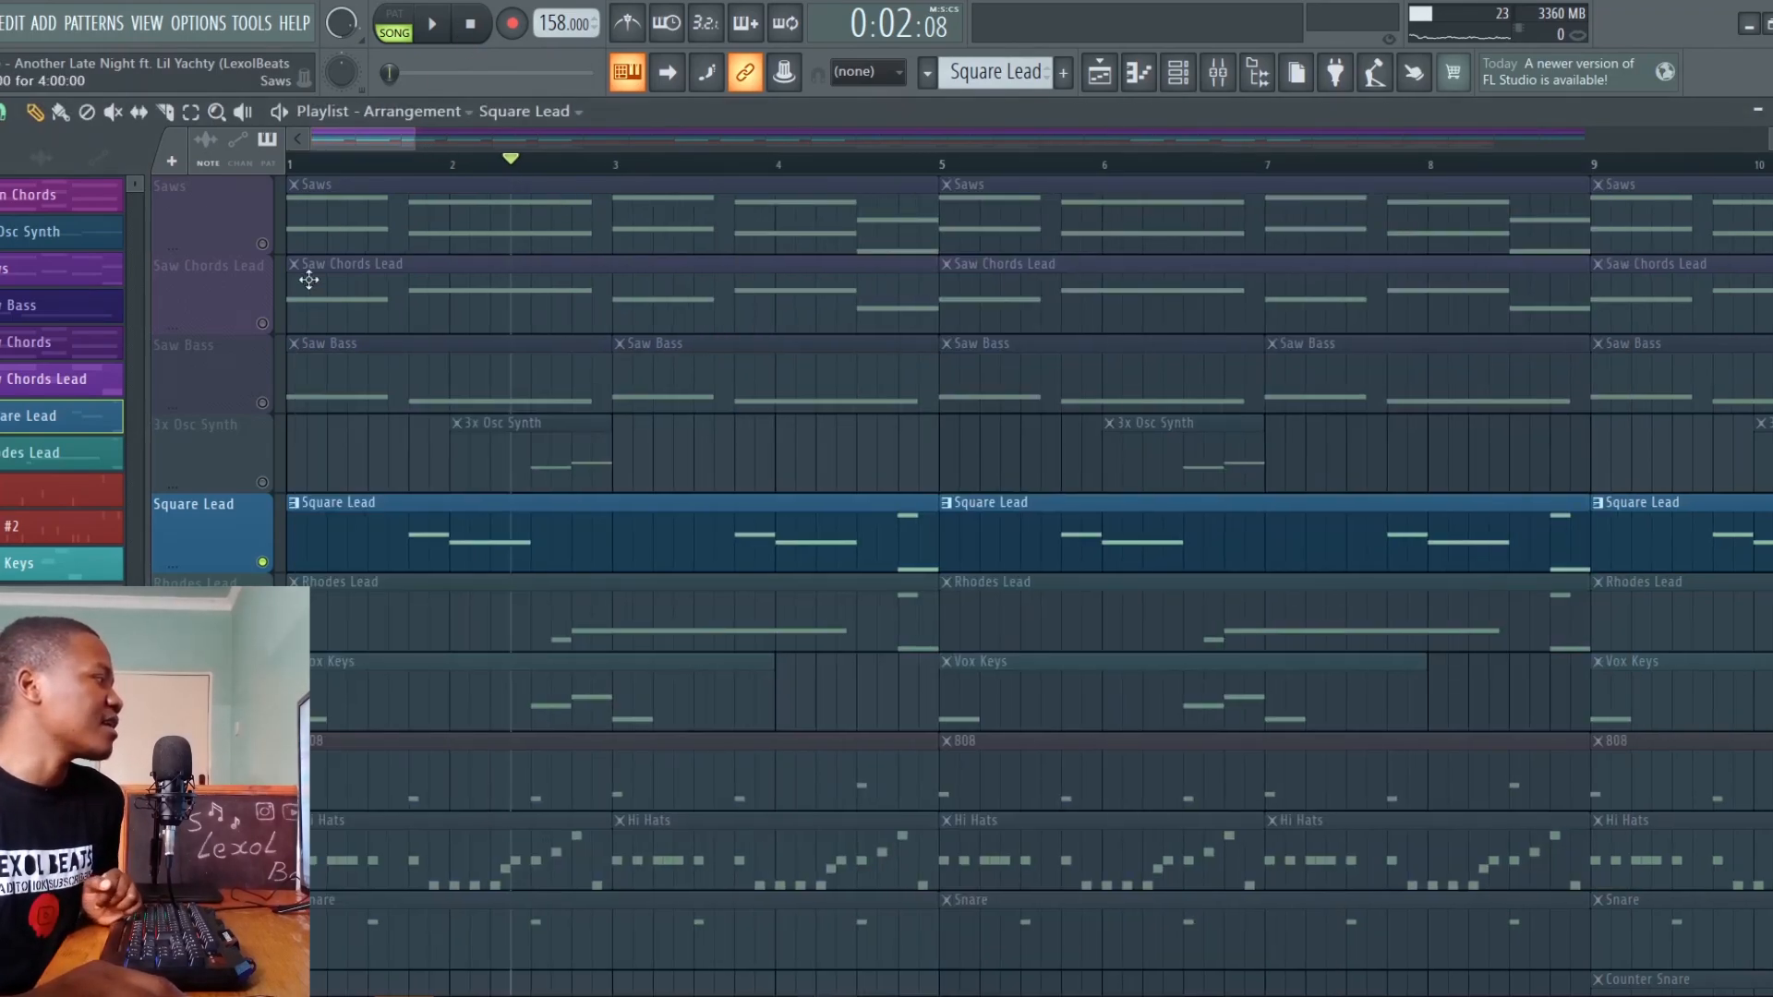
right_click(266, 487)
right_click(266, 487)
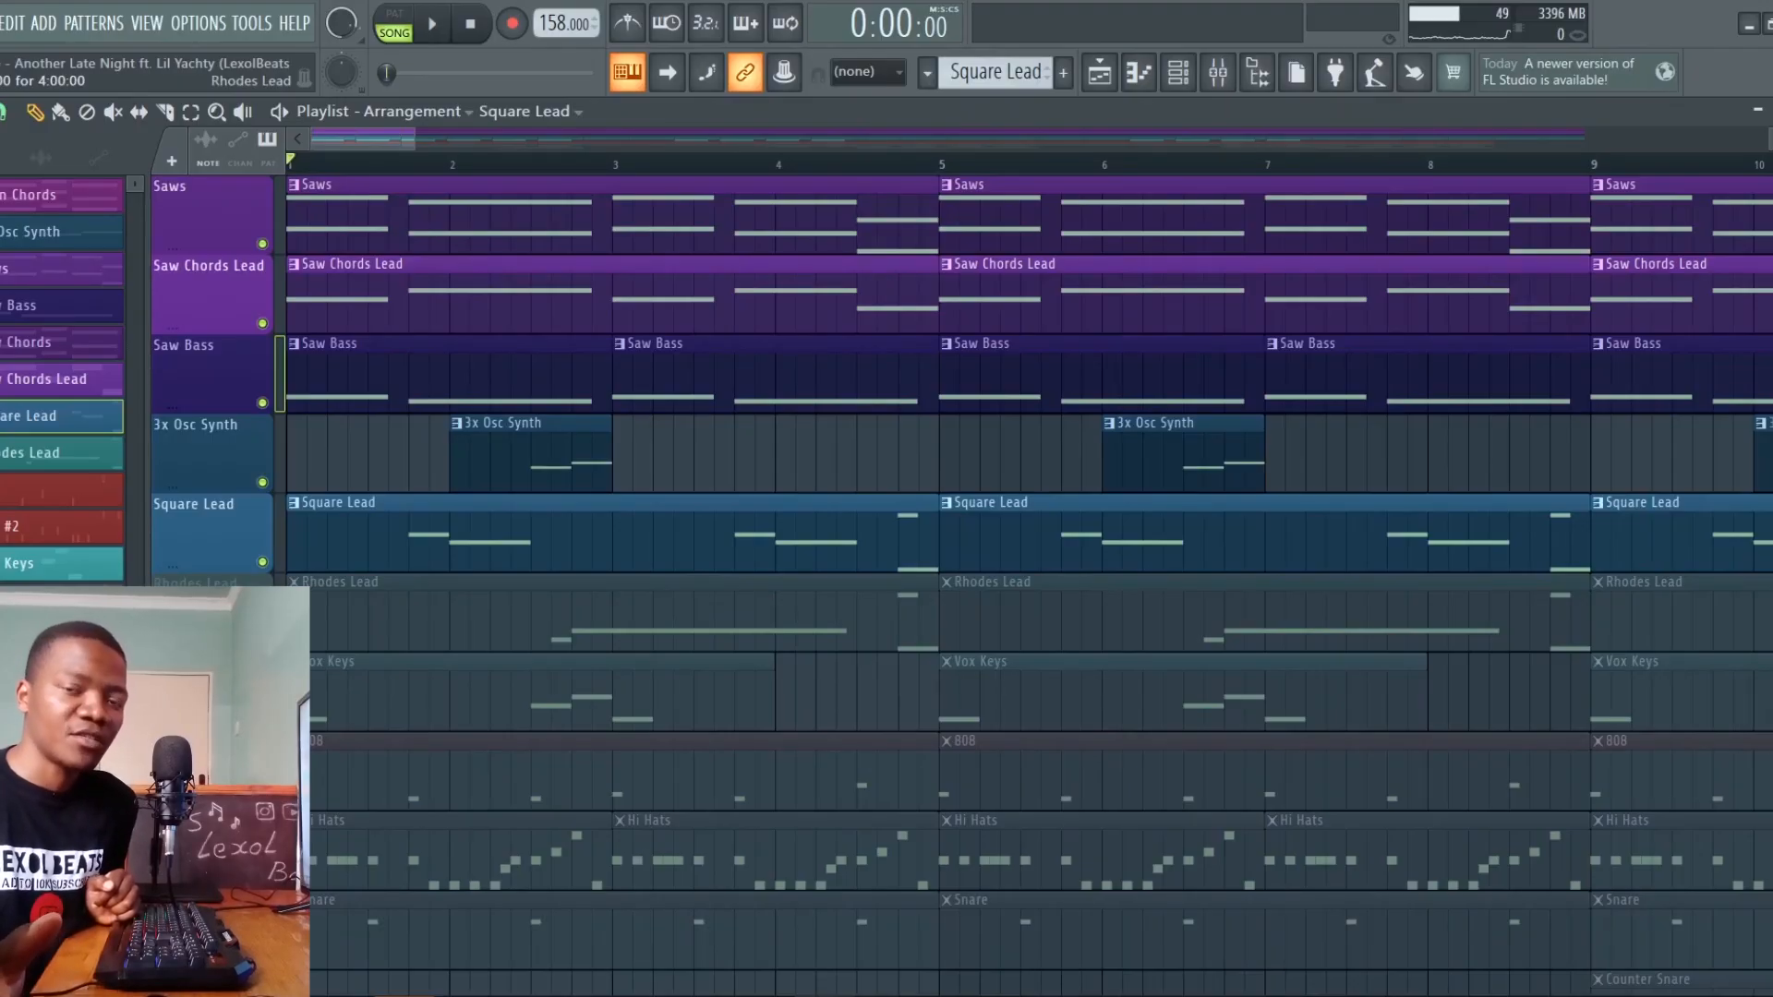
scroll(924, 462, up, 2)
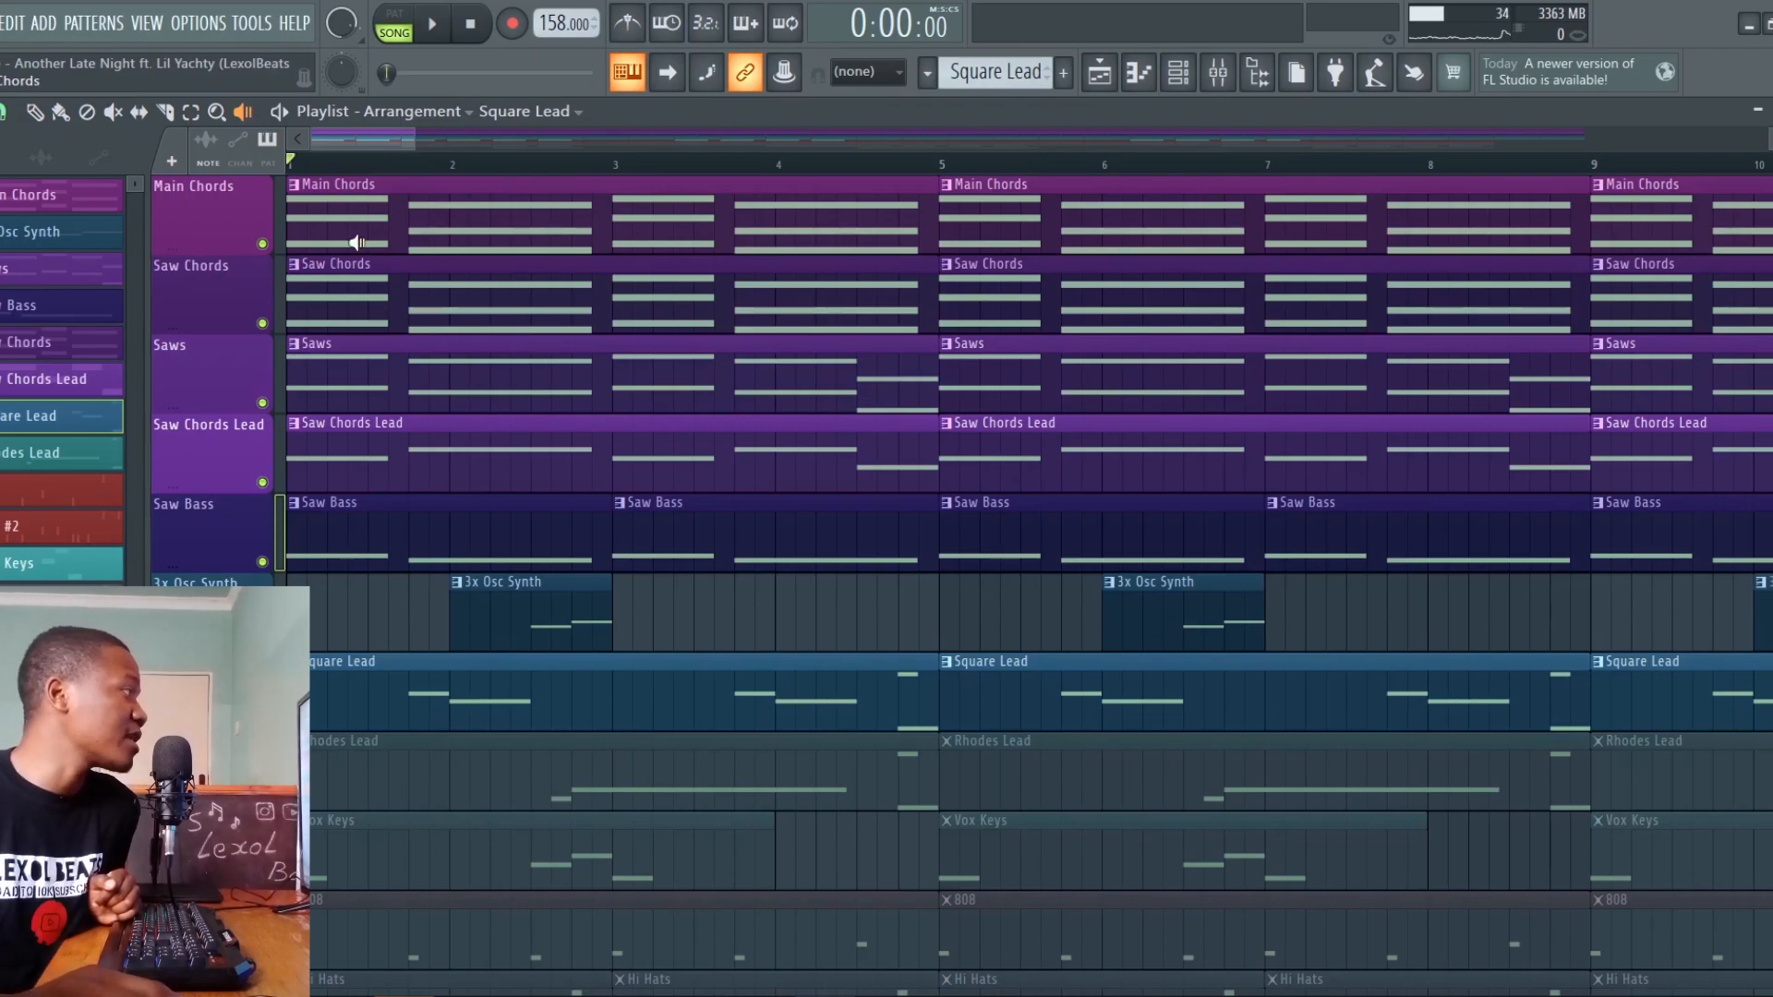
click(314, 218)
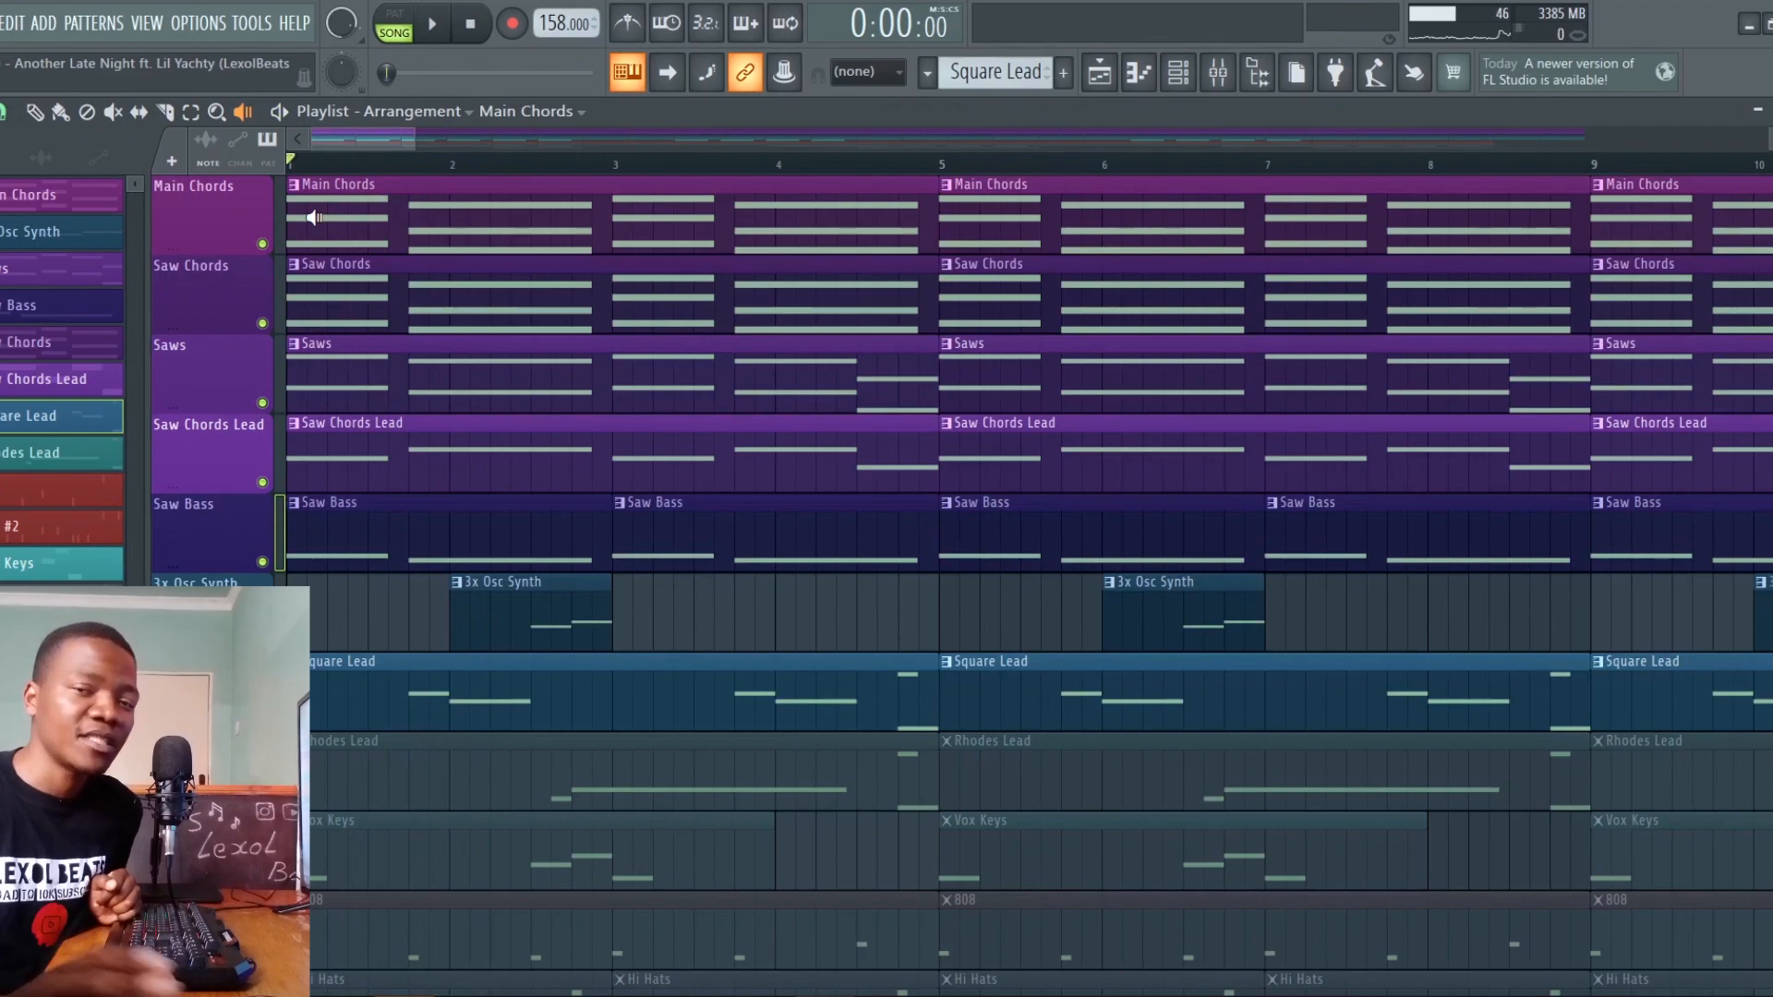
Unmute the Rhodes Lead track in the playlist and audition its first clip
scroll(601, 673, down, 3)
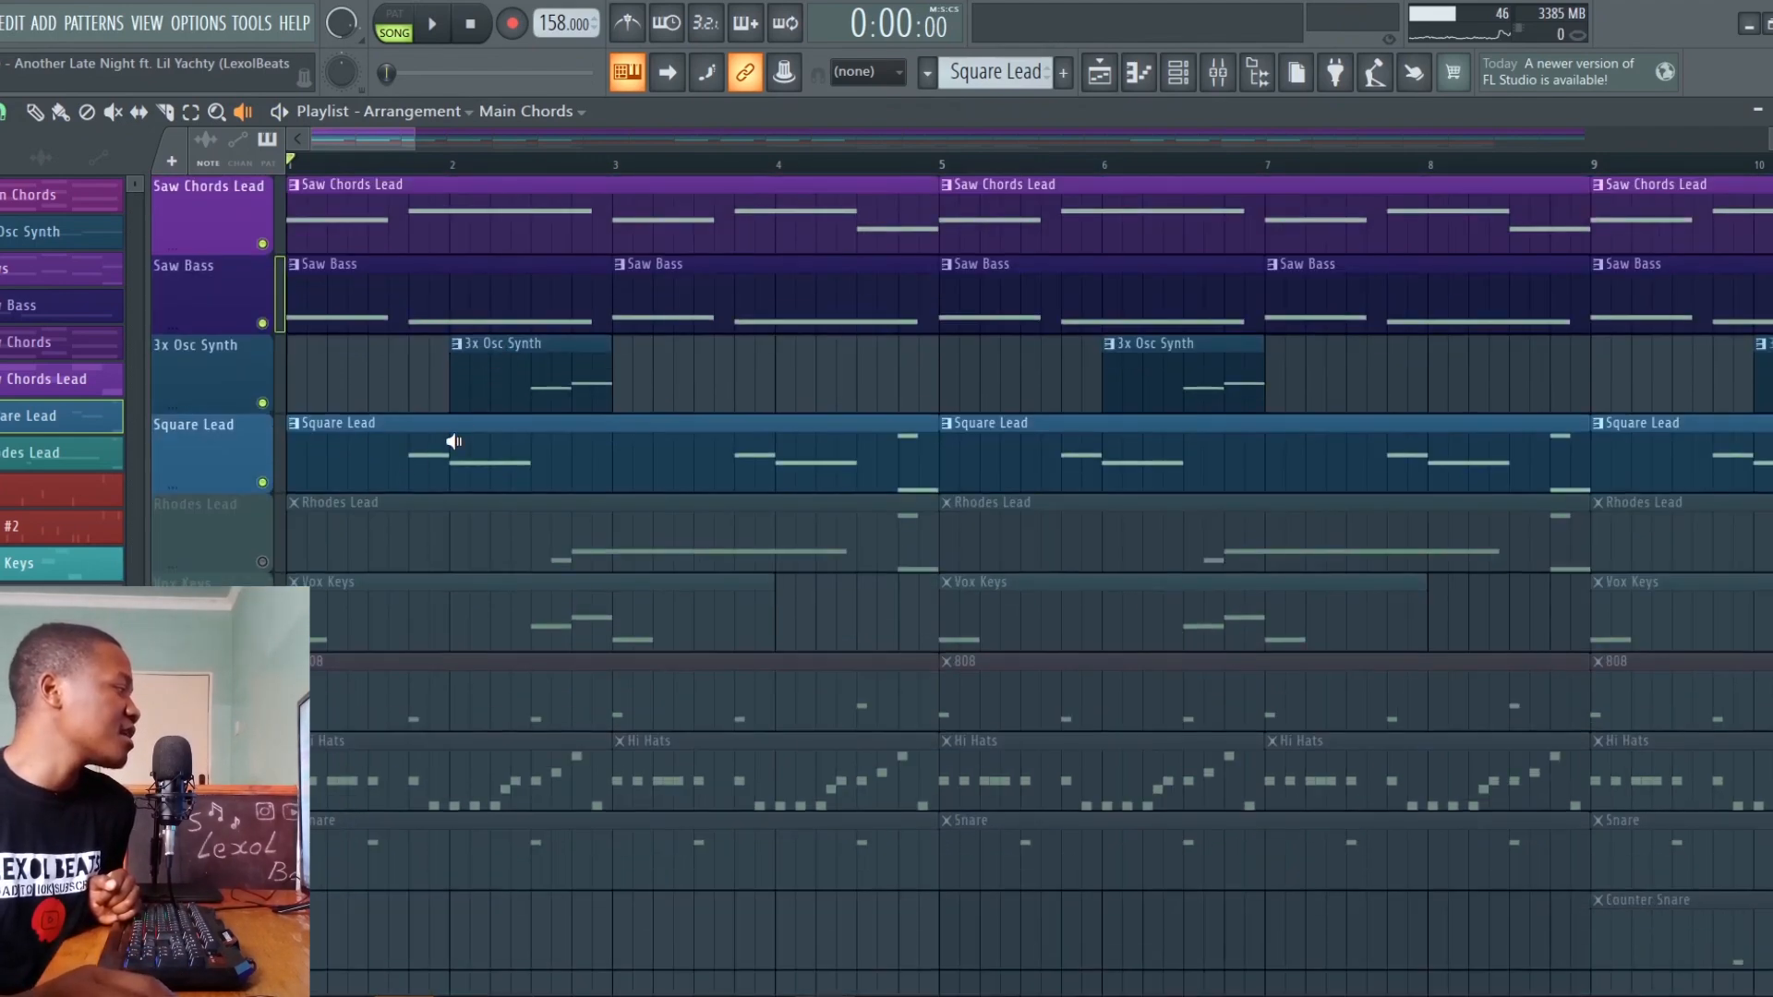
click(264, 562)
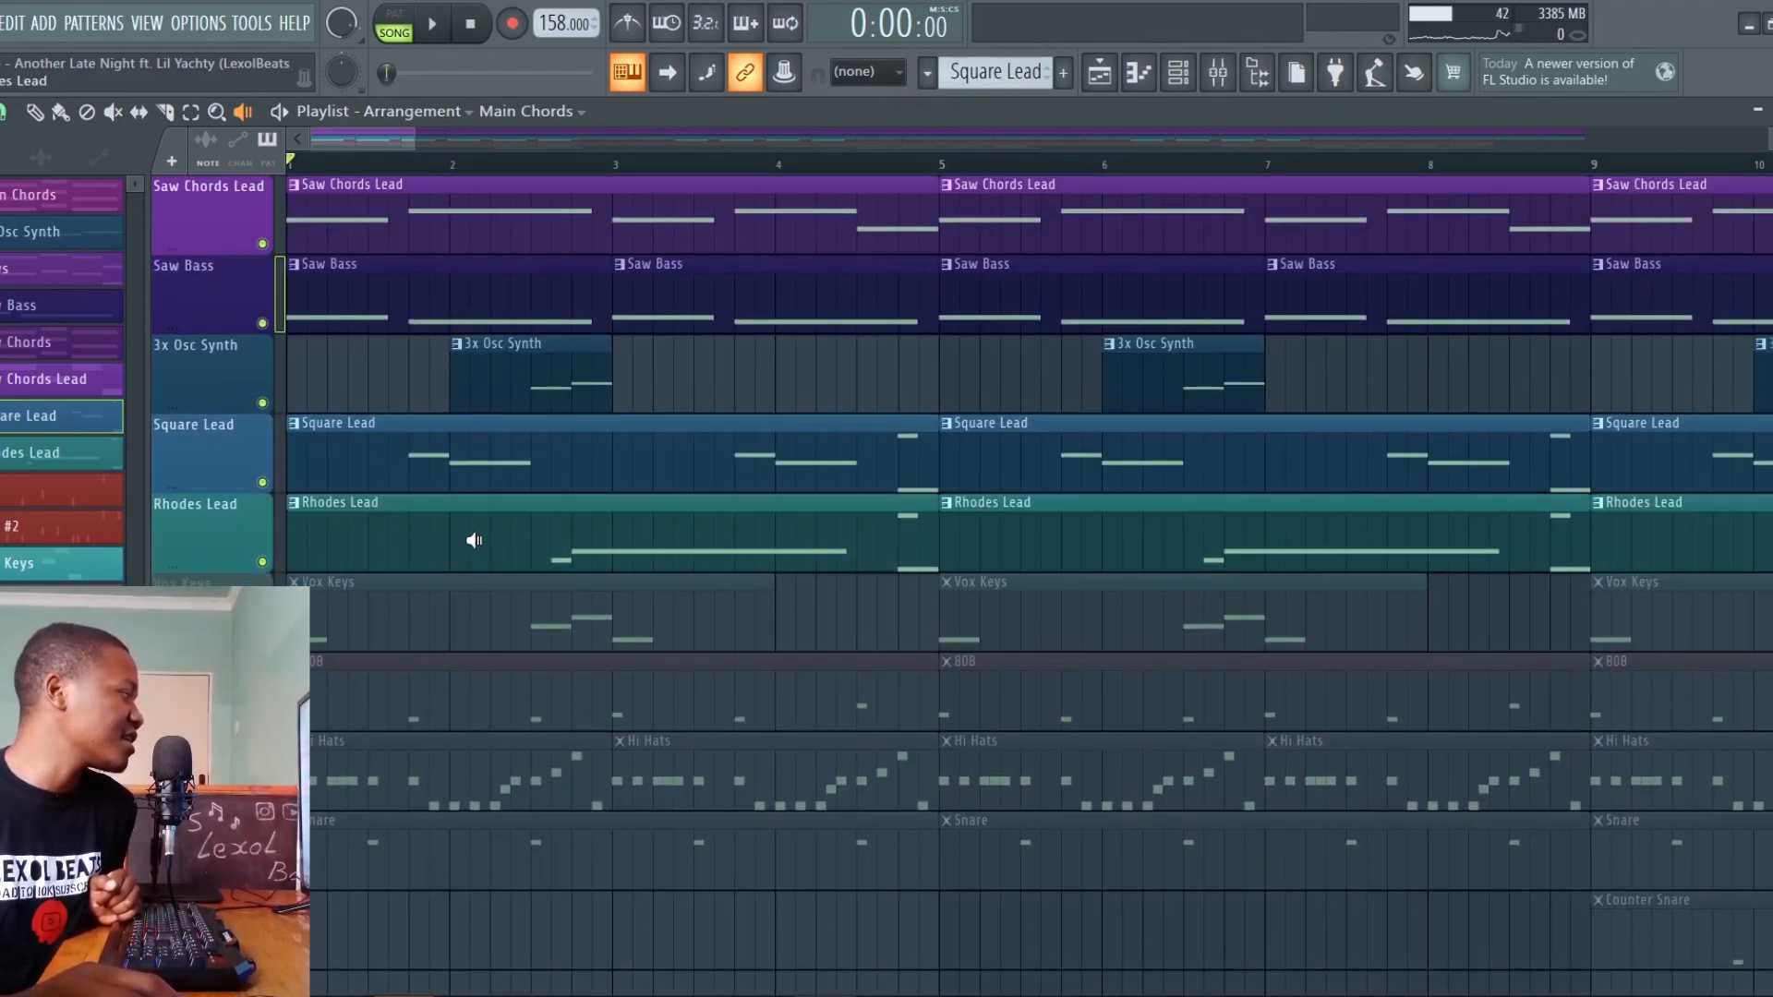
click(514, 536)
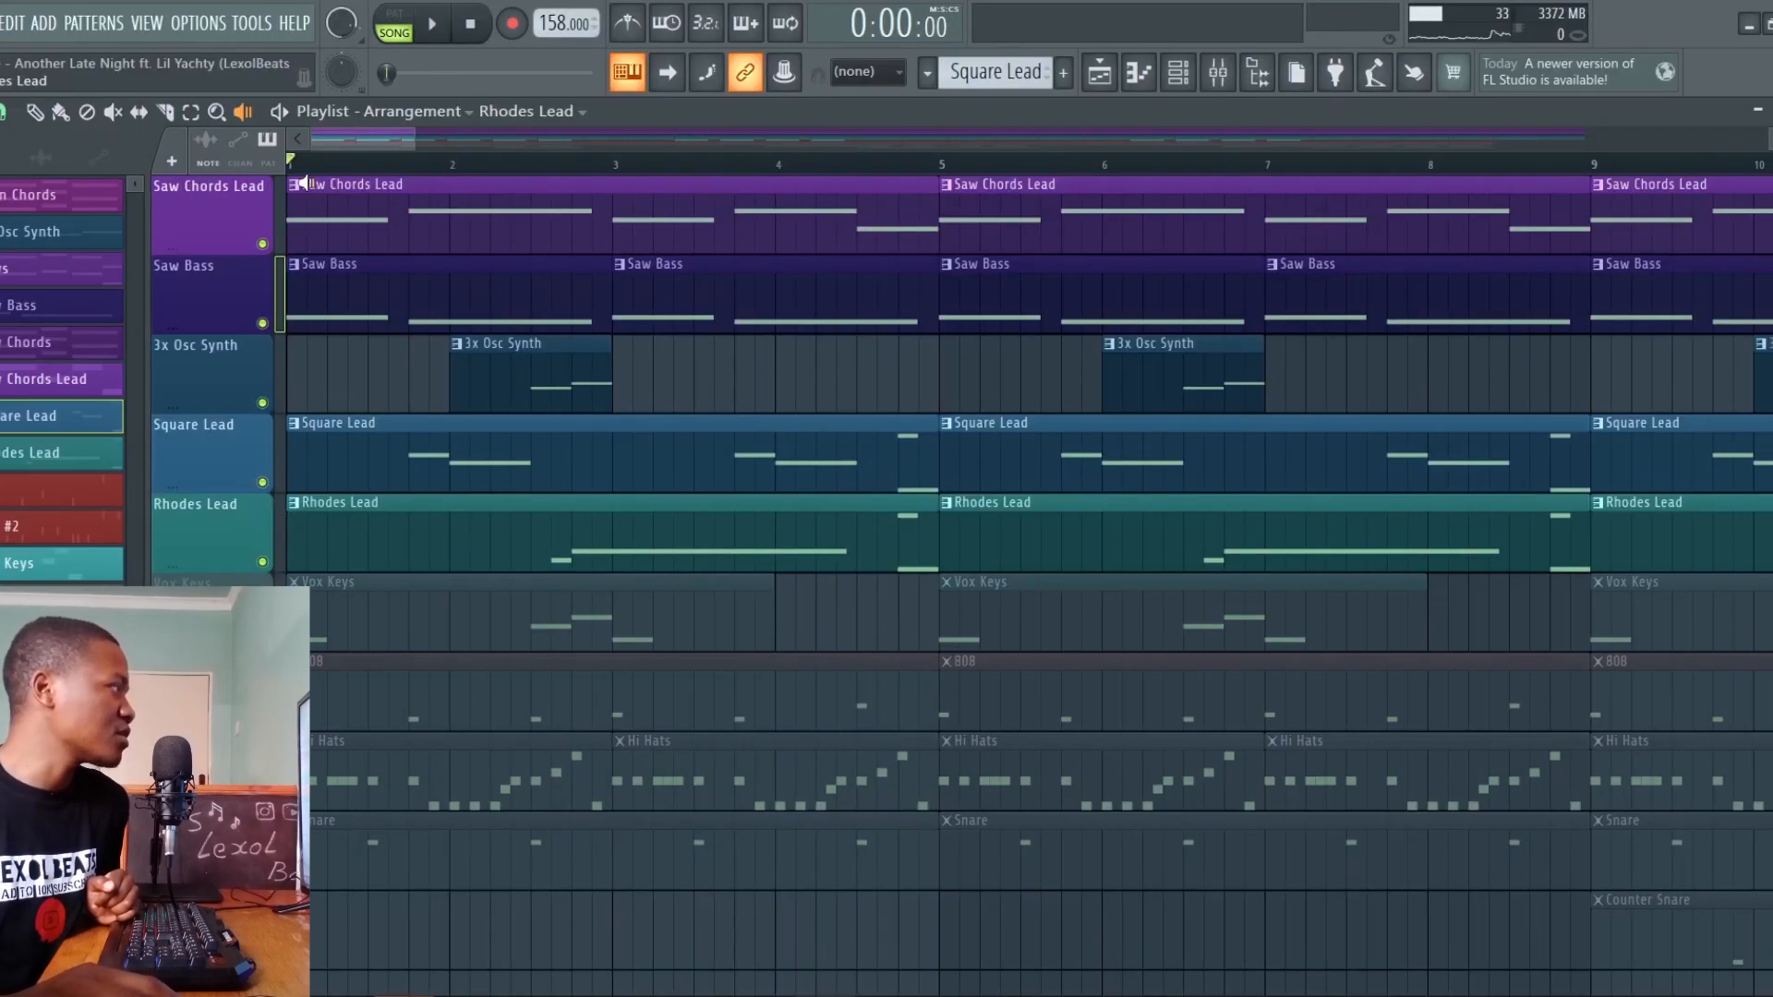
click(300, 184)
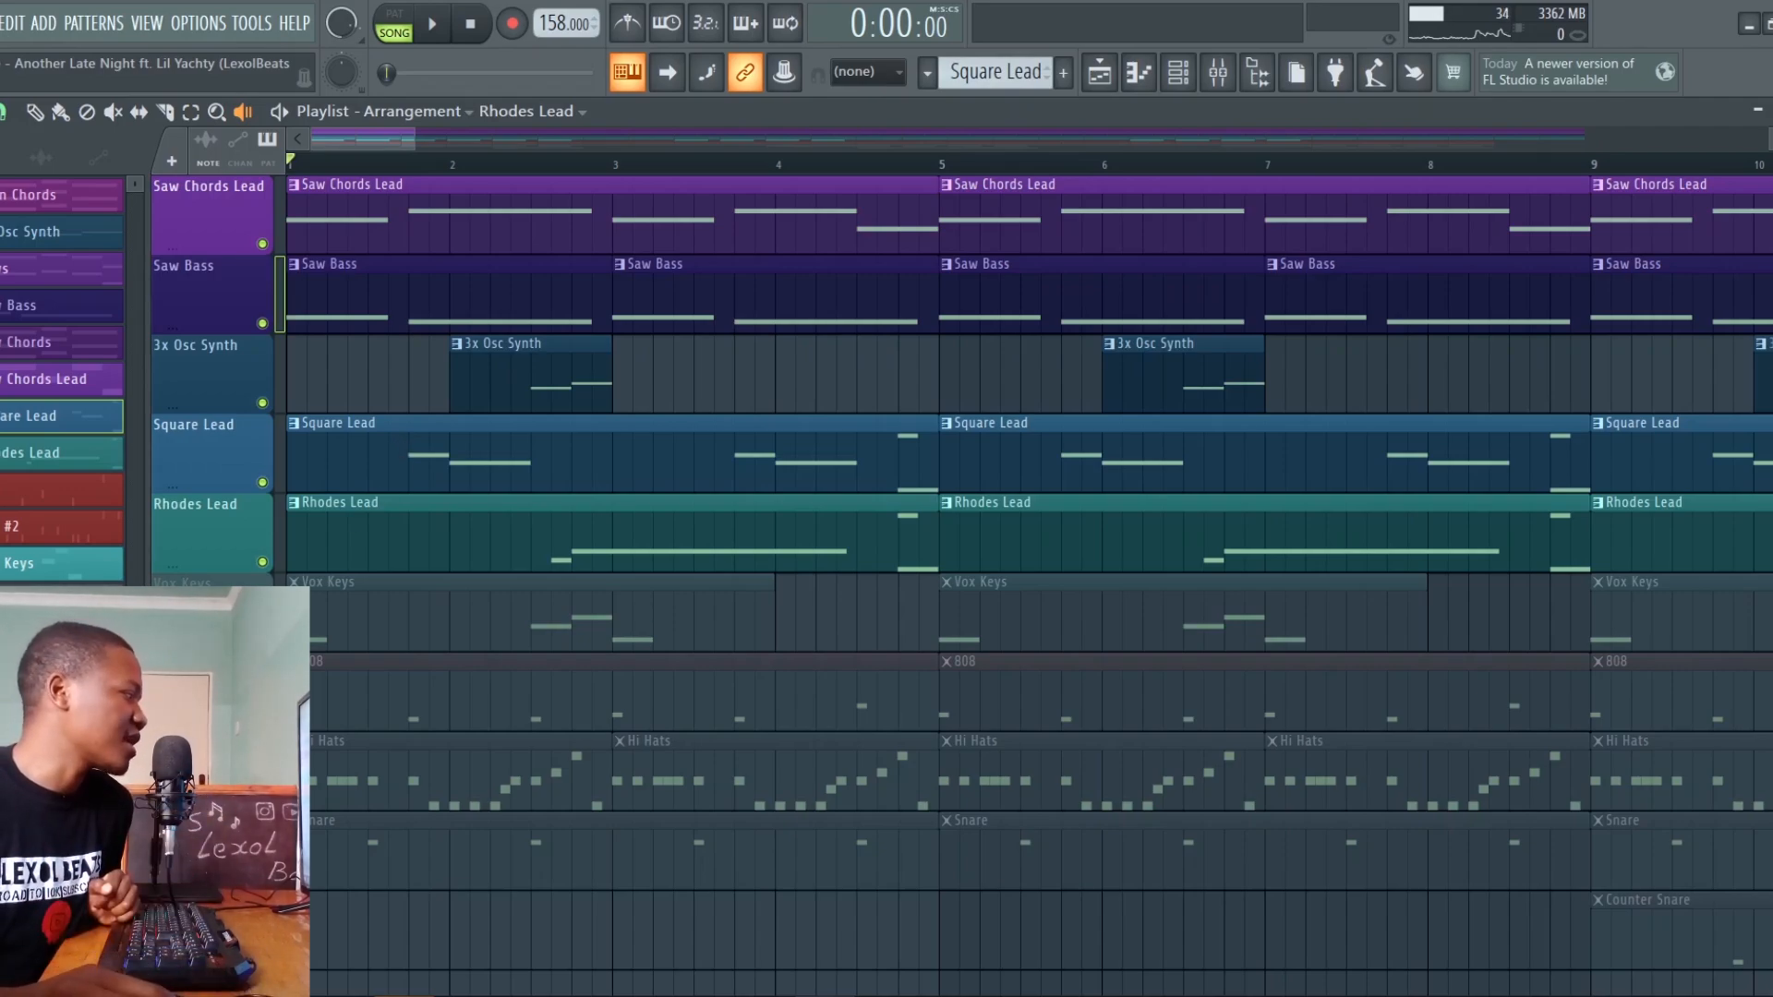
Unmute the Vox Keys track, audition its first clip and play it together with the other melody tracks
click(262, 641)
click(288, 622)
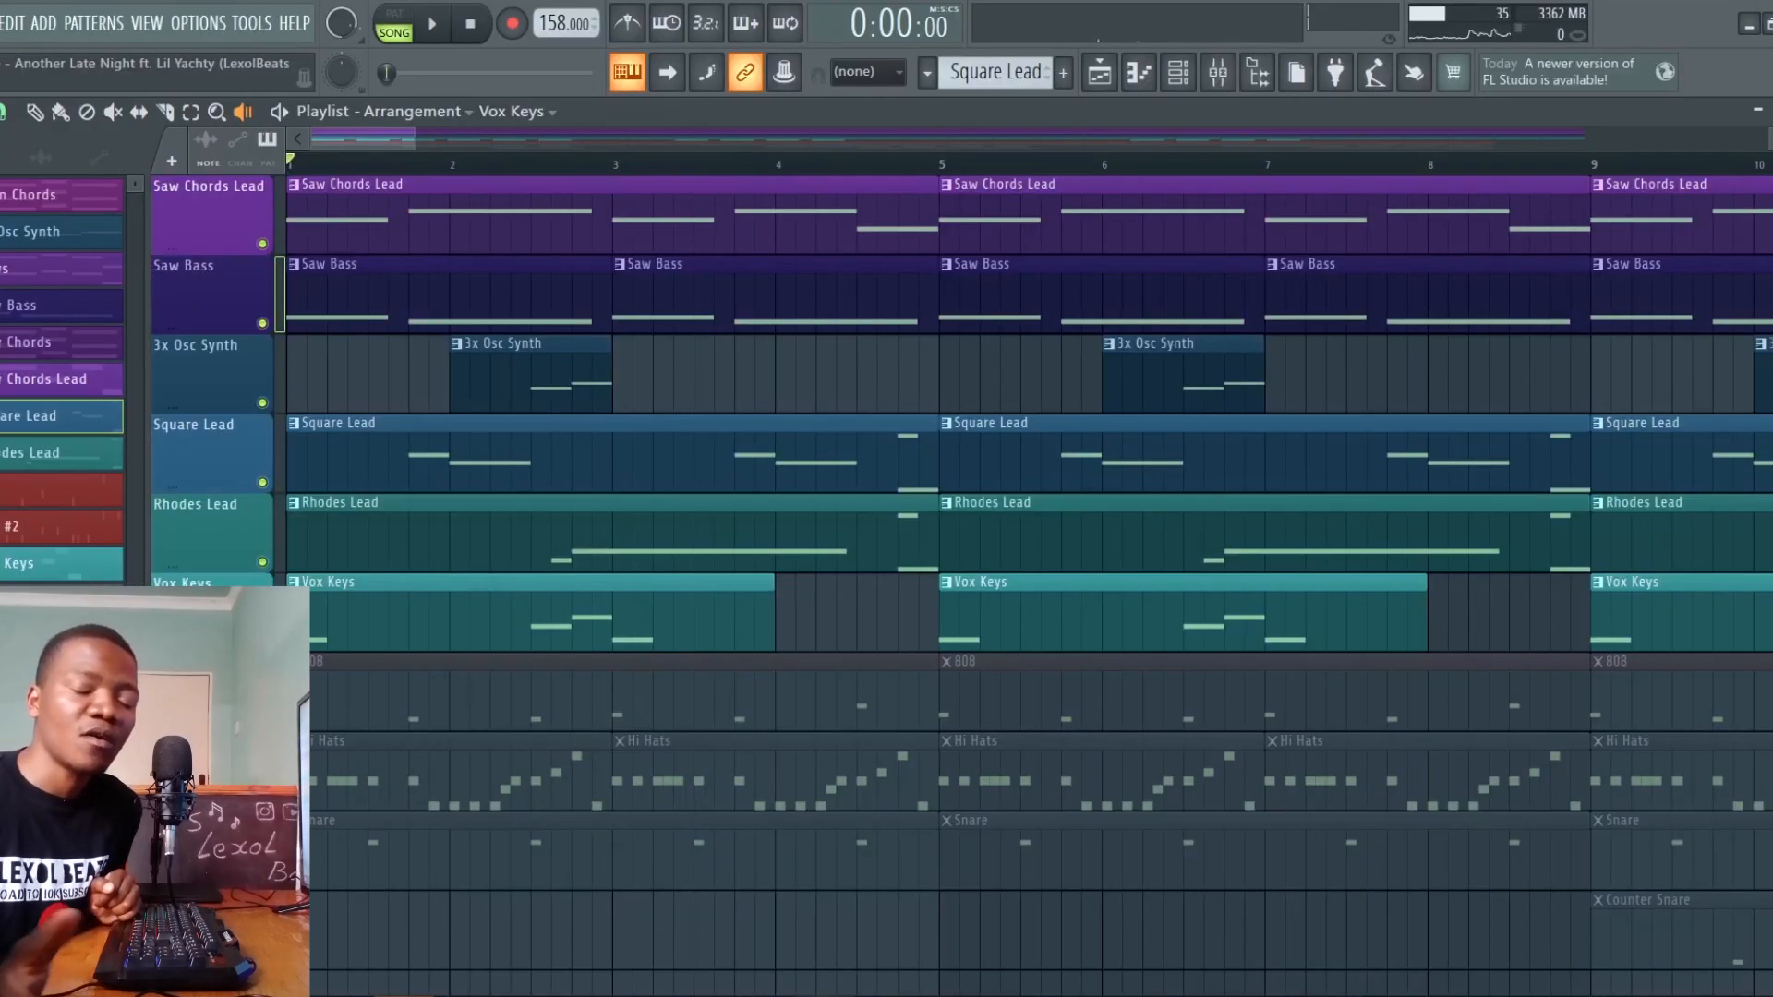
key(space)
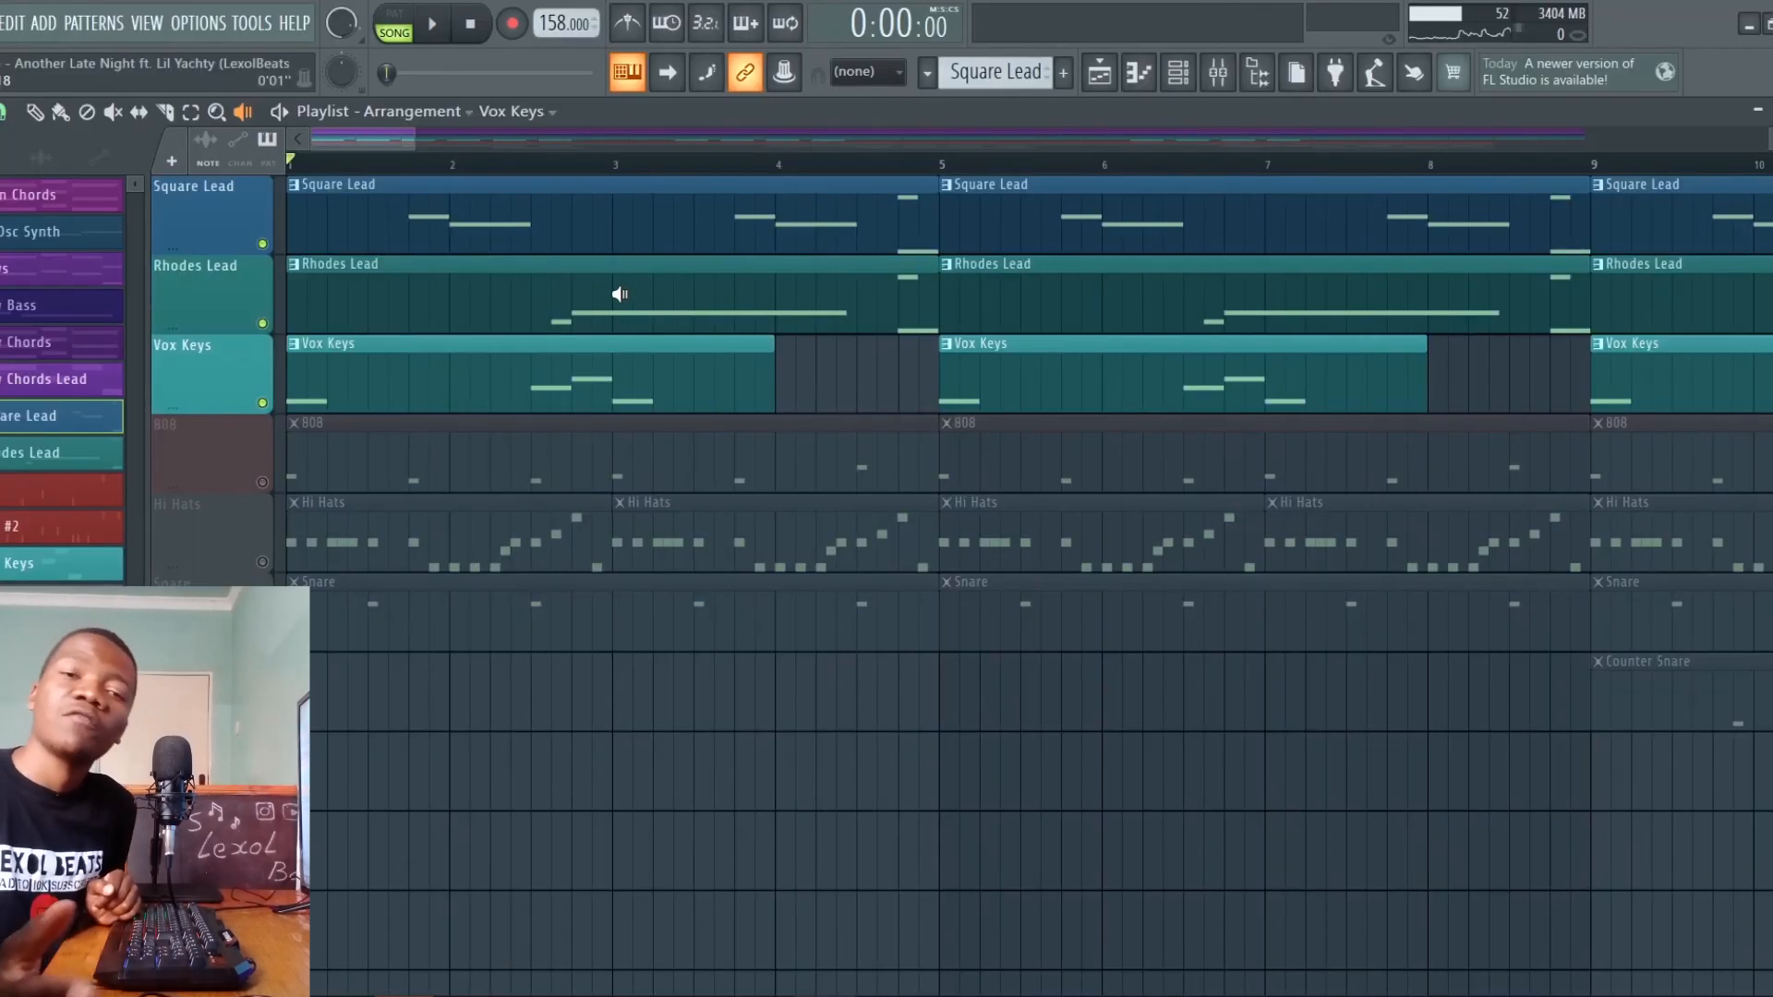
Isolate the 808 track, bring in the Hi Hats and Snare tracks, and play them without the melodies
ctrl+click(264, 482)
key(space)
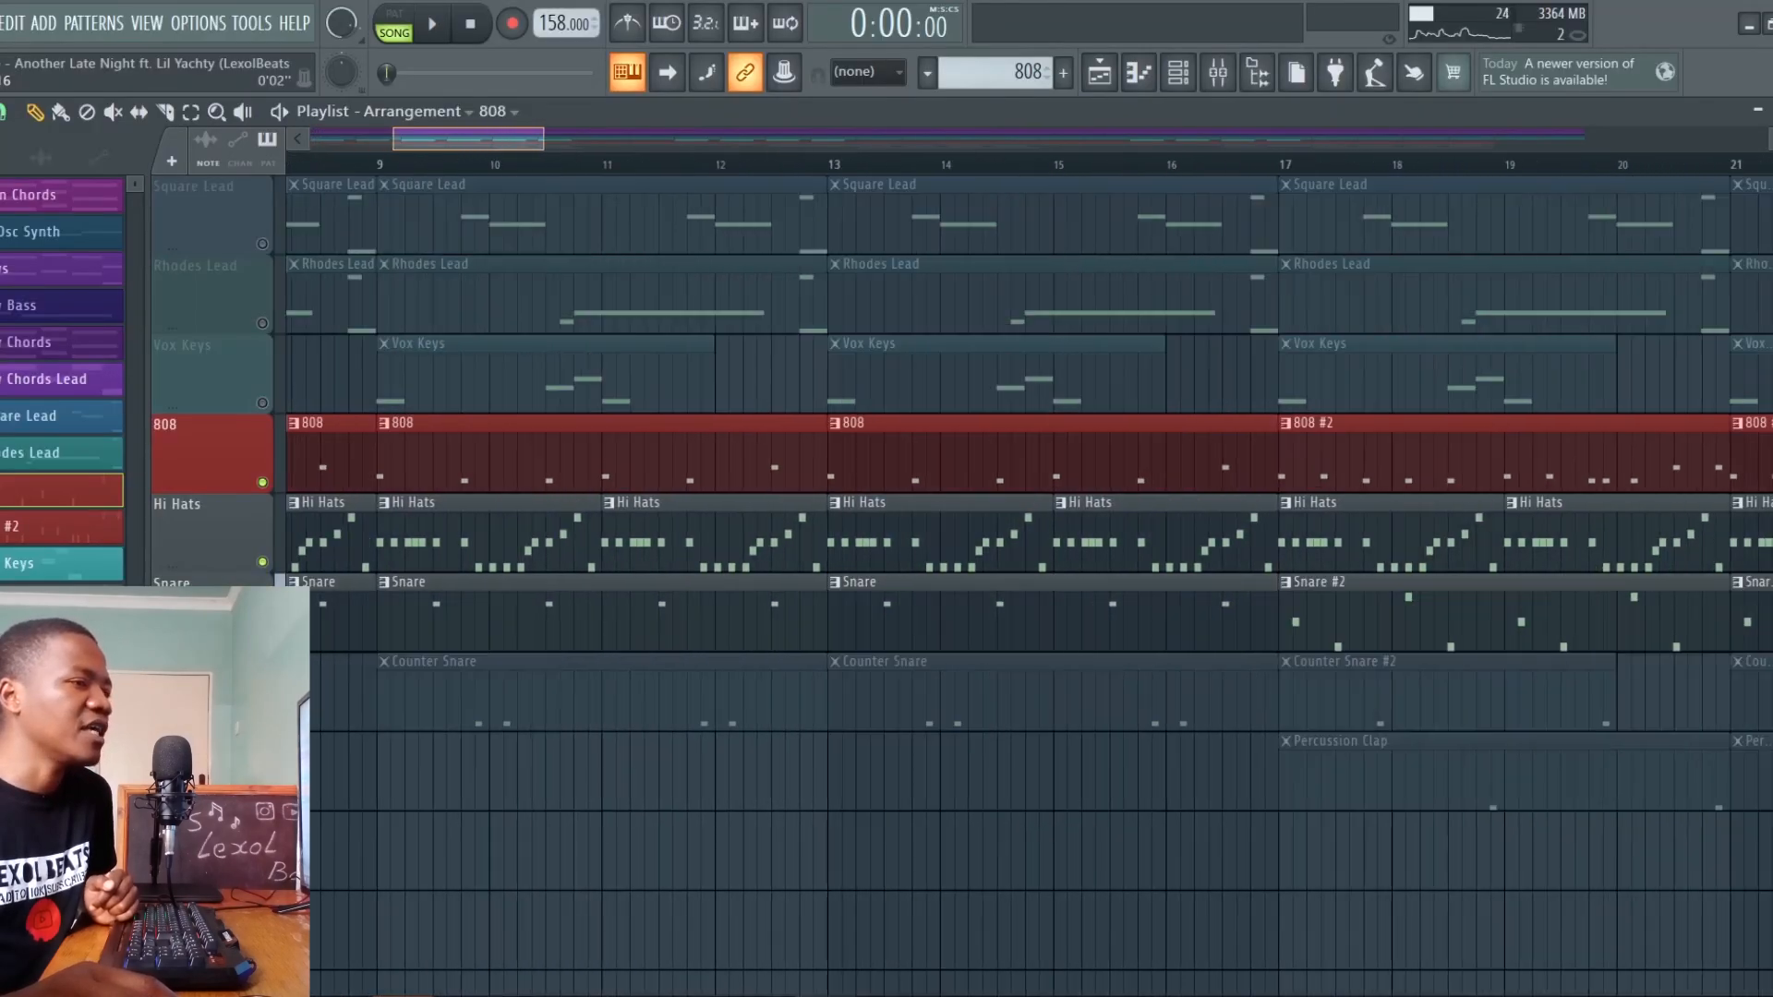
scroll(1029, 573, right, 5)
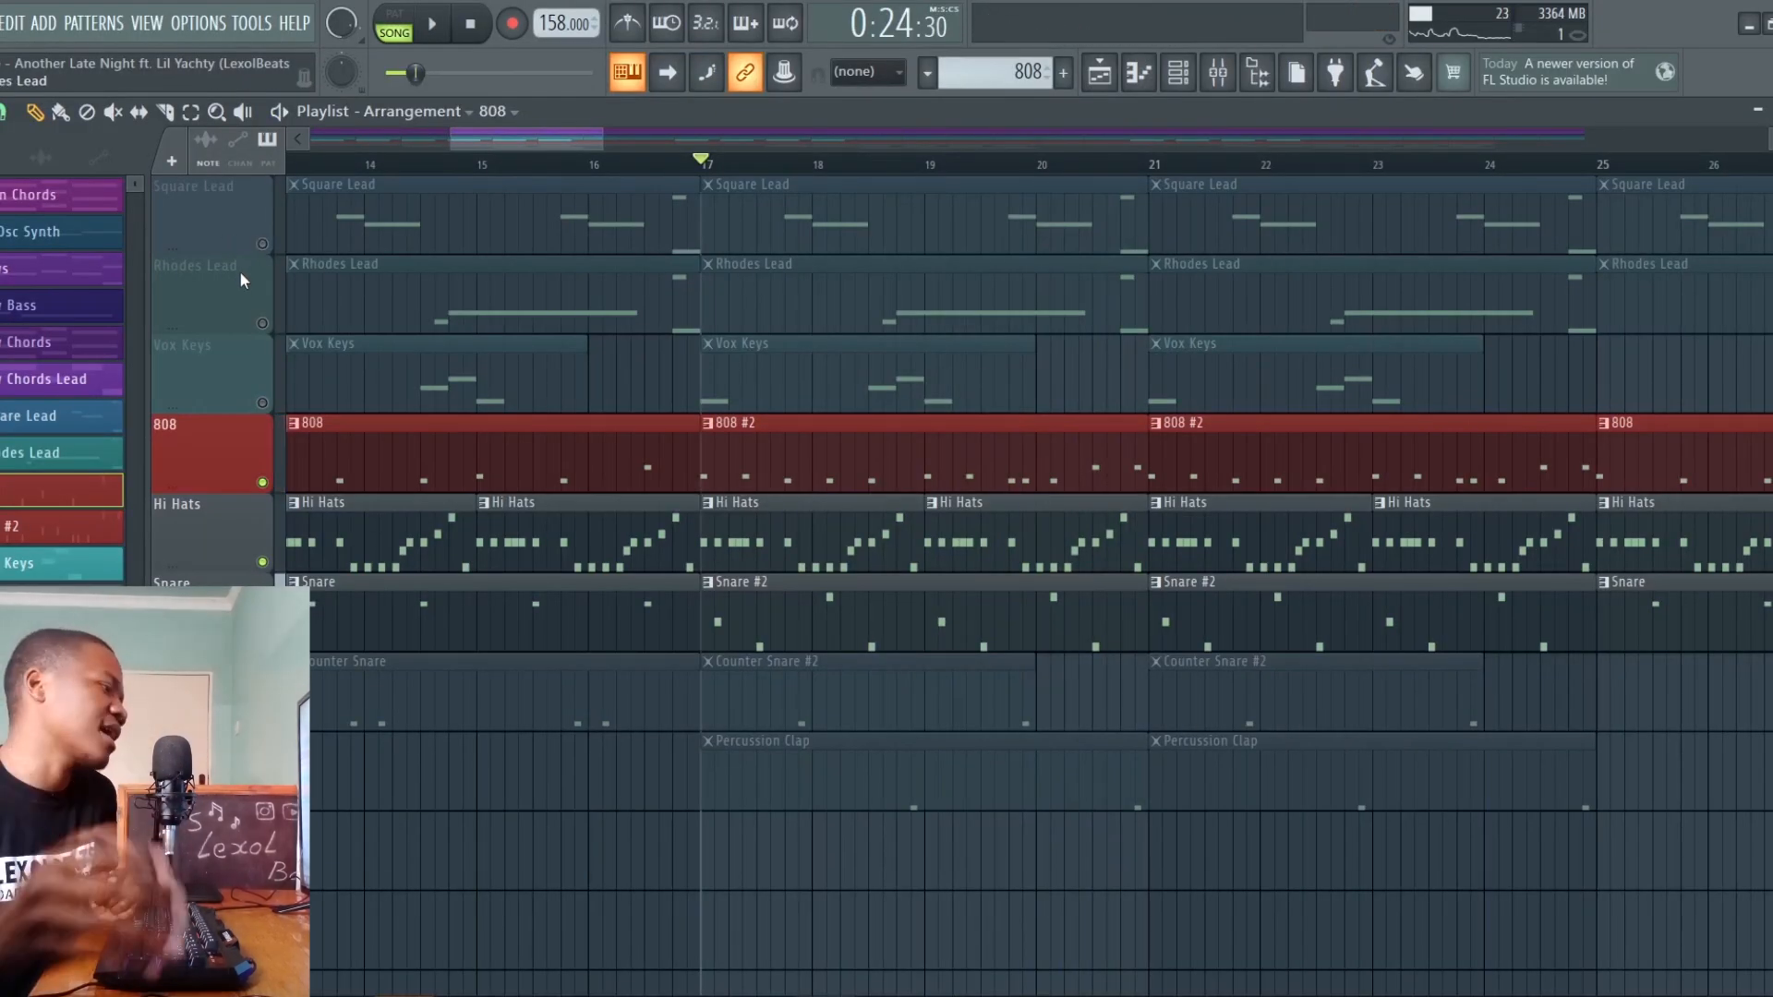
Unmute the Counter Snare and Percussion Clap tracks, playing the drums from bar 17 after each one is added
click(262, 720)
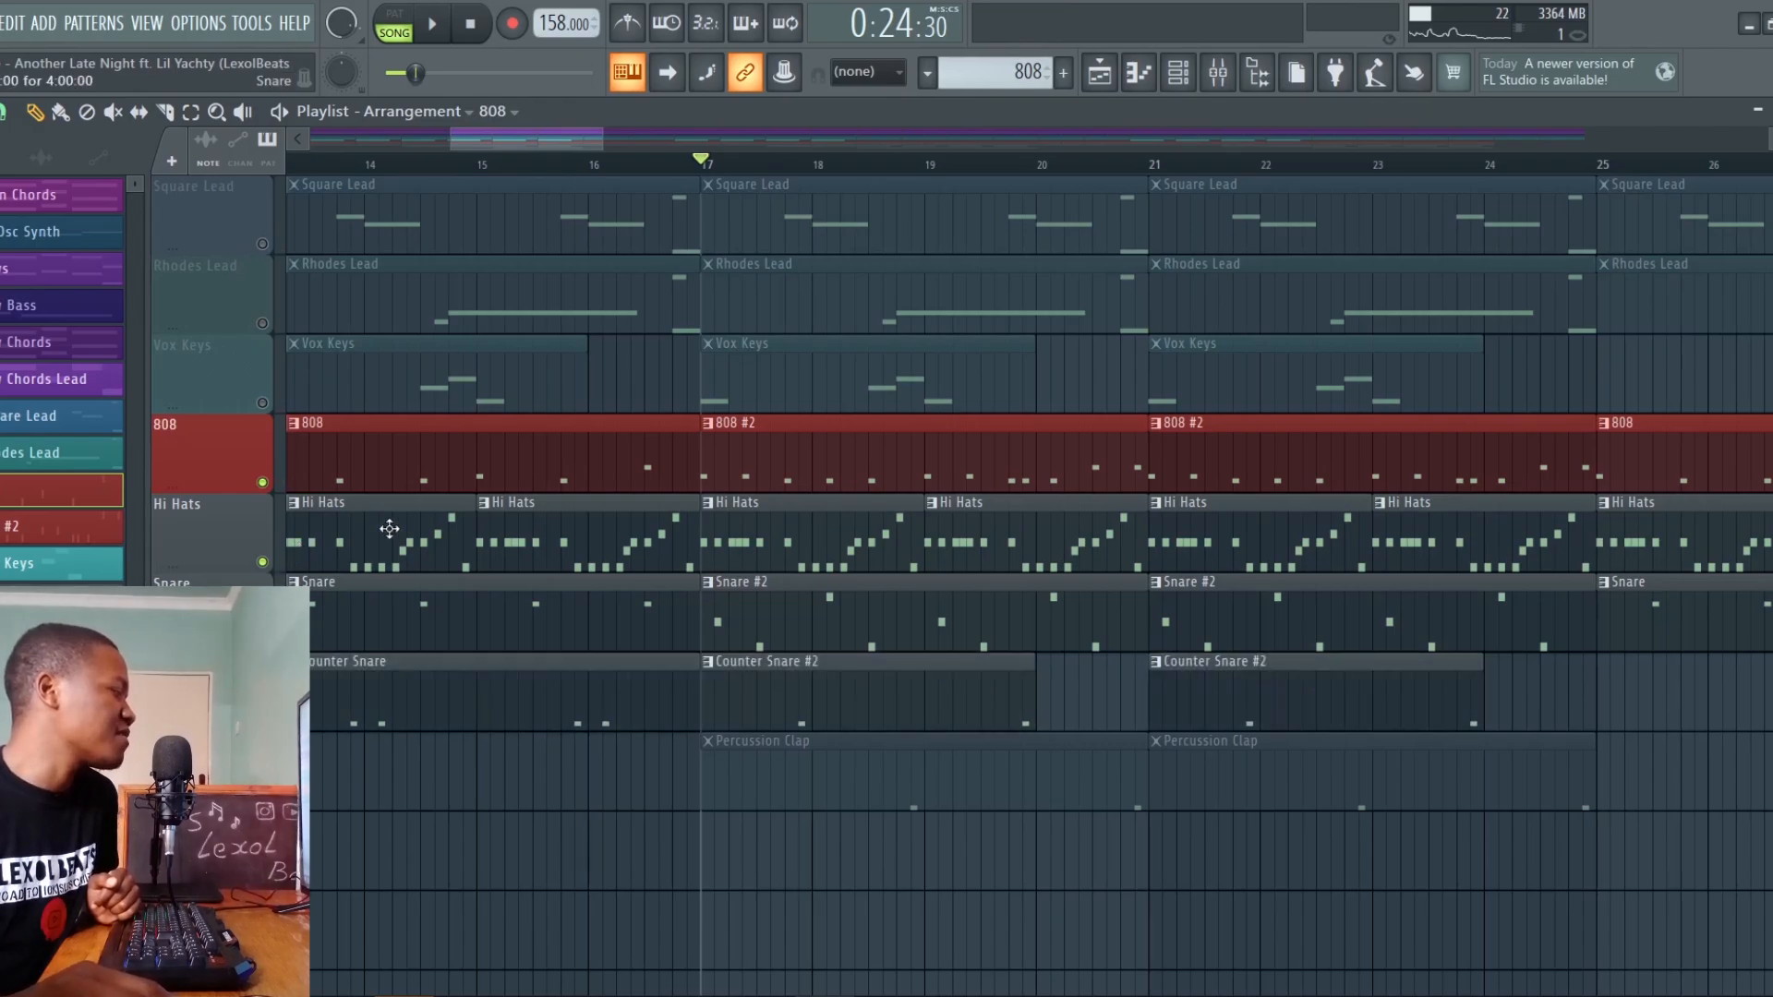
scroll(548, 175, down, 5)
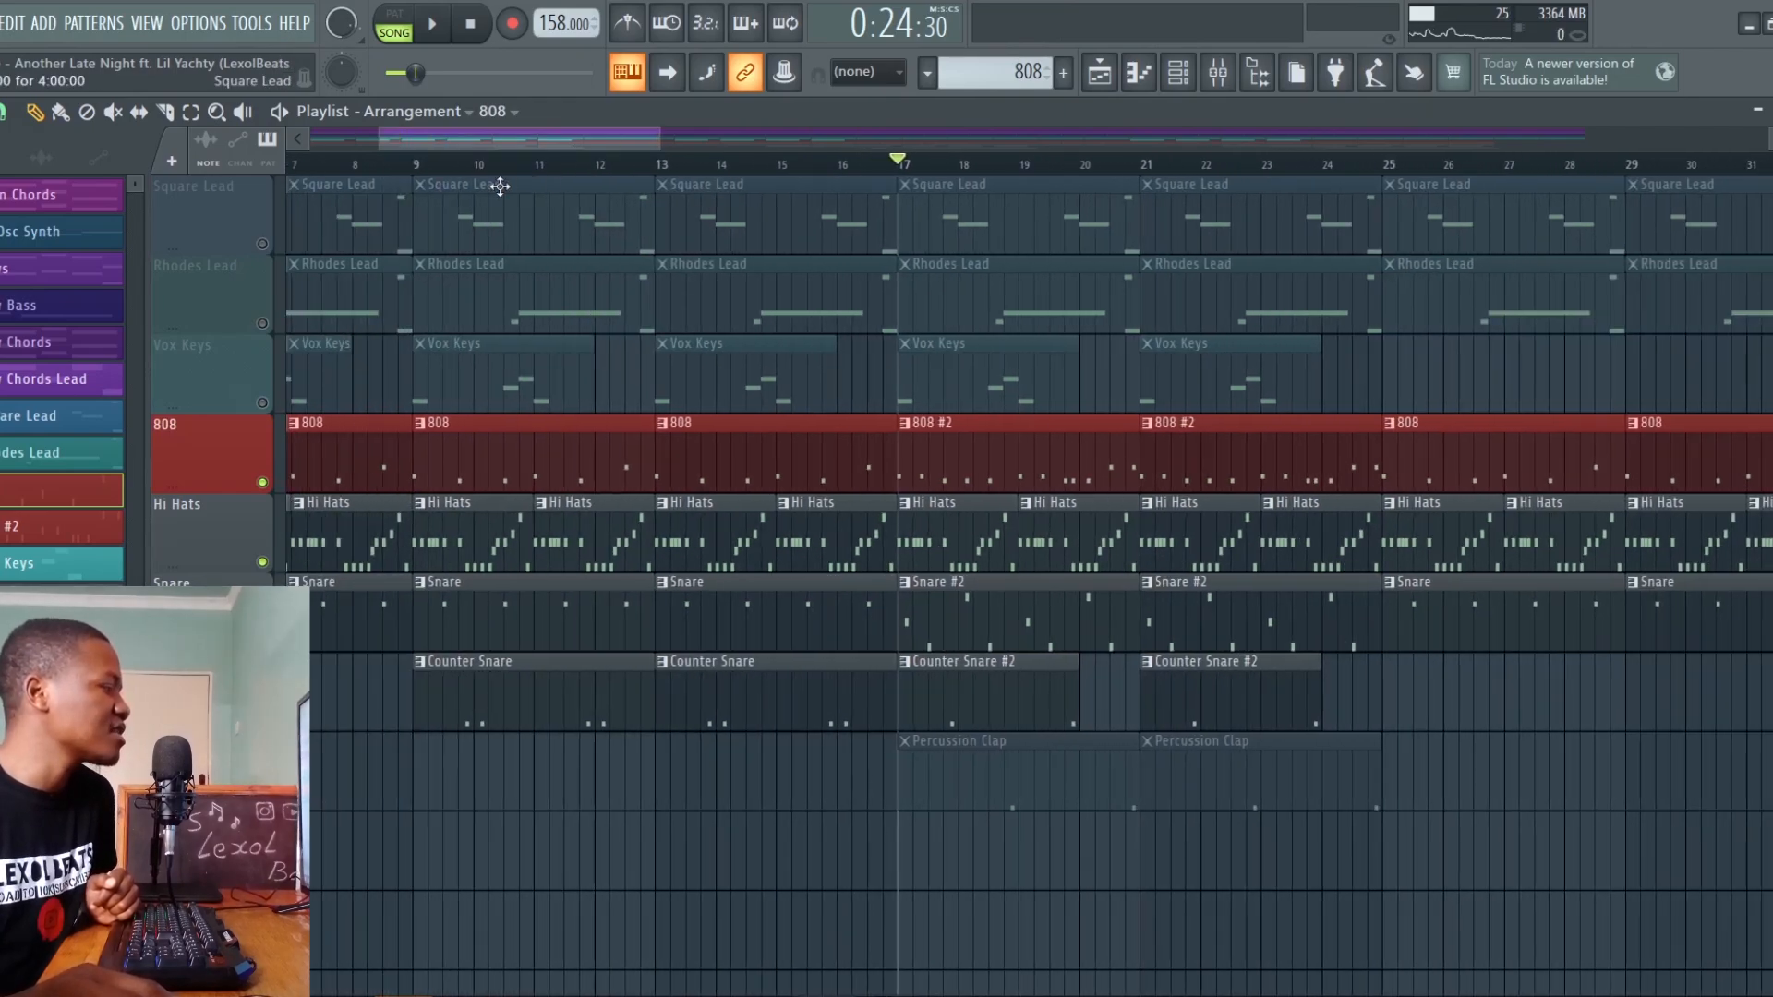
key(space)
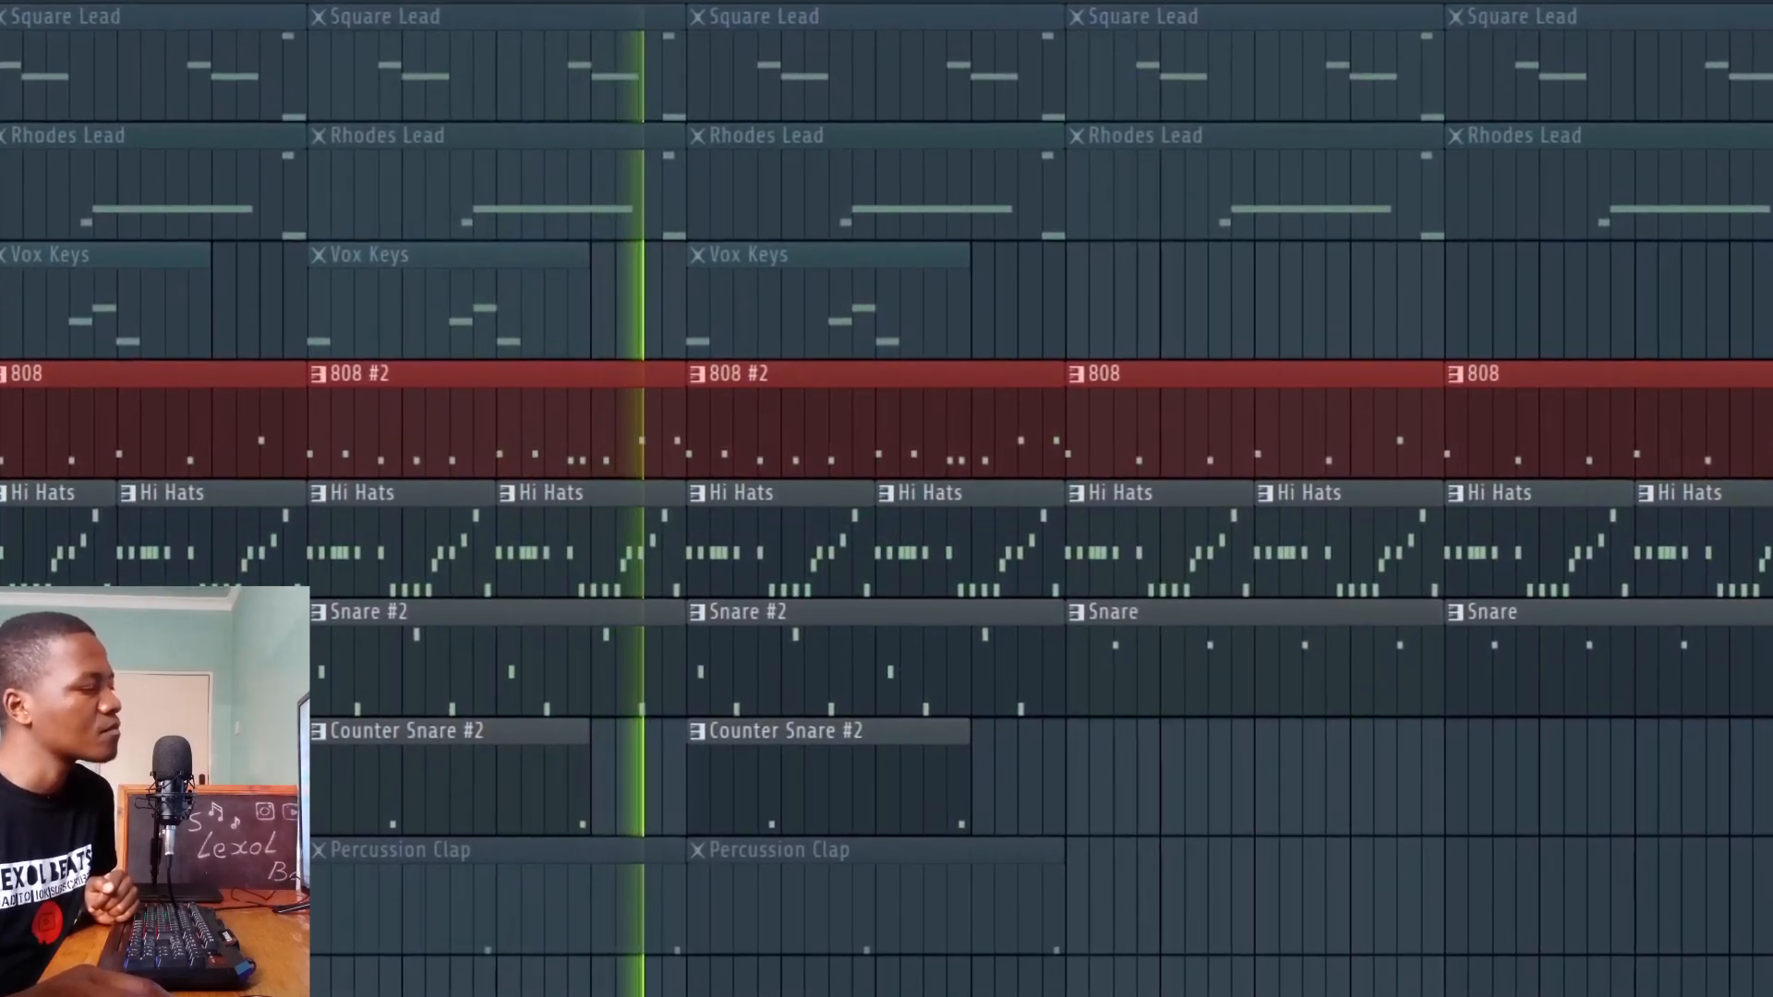
key(space)
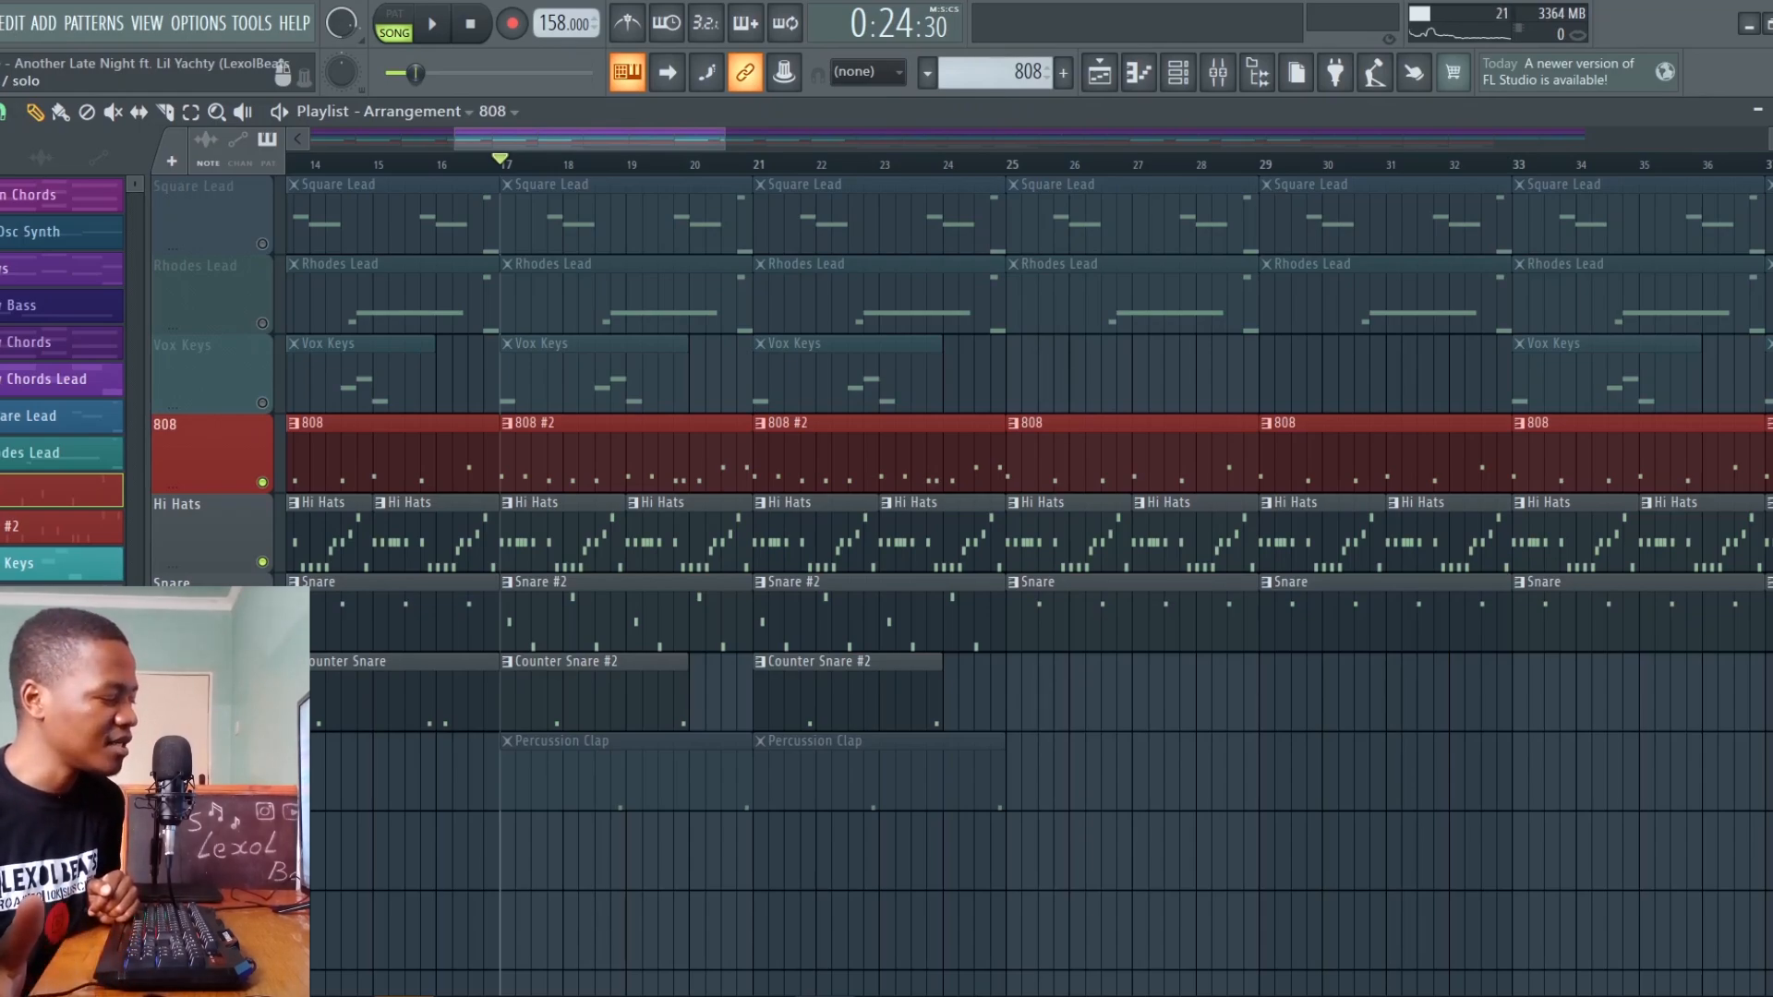
click(262, 800)
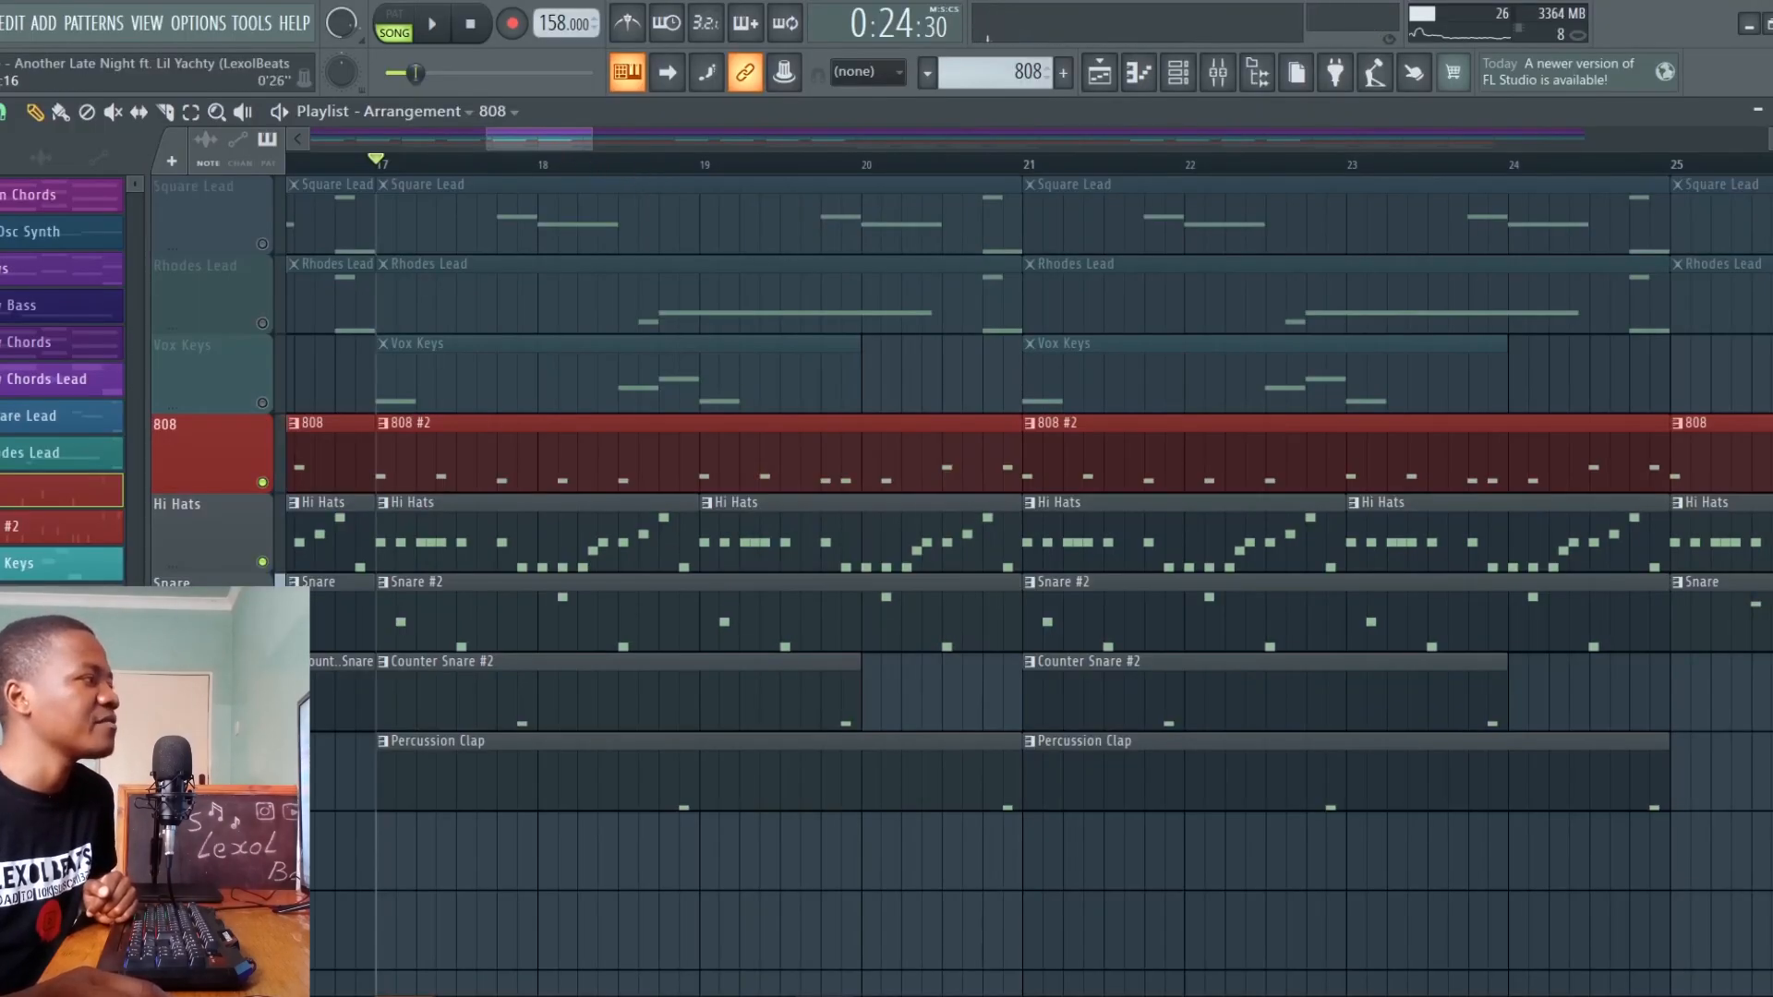
scroll(395, 180, down, 5)
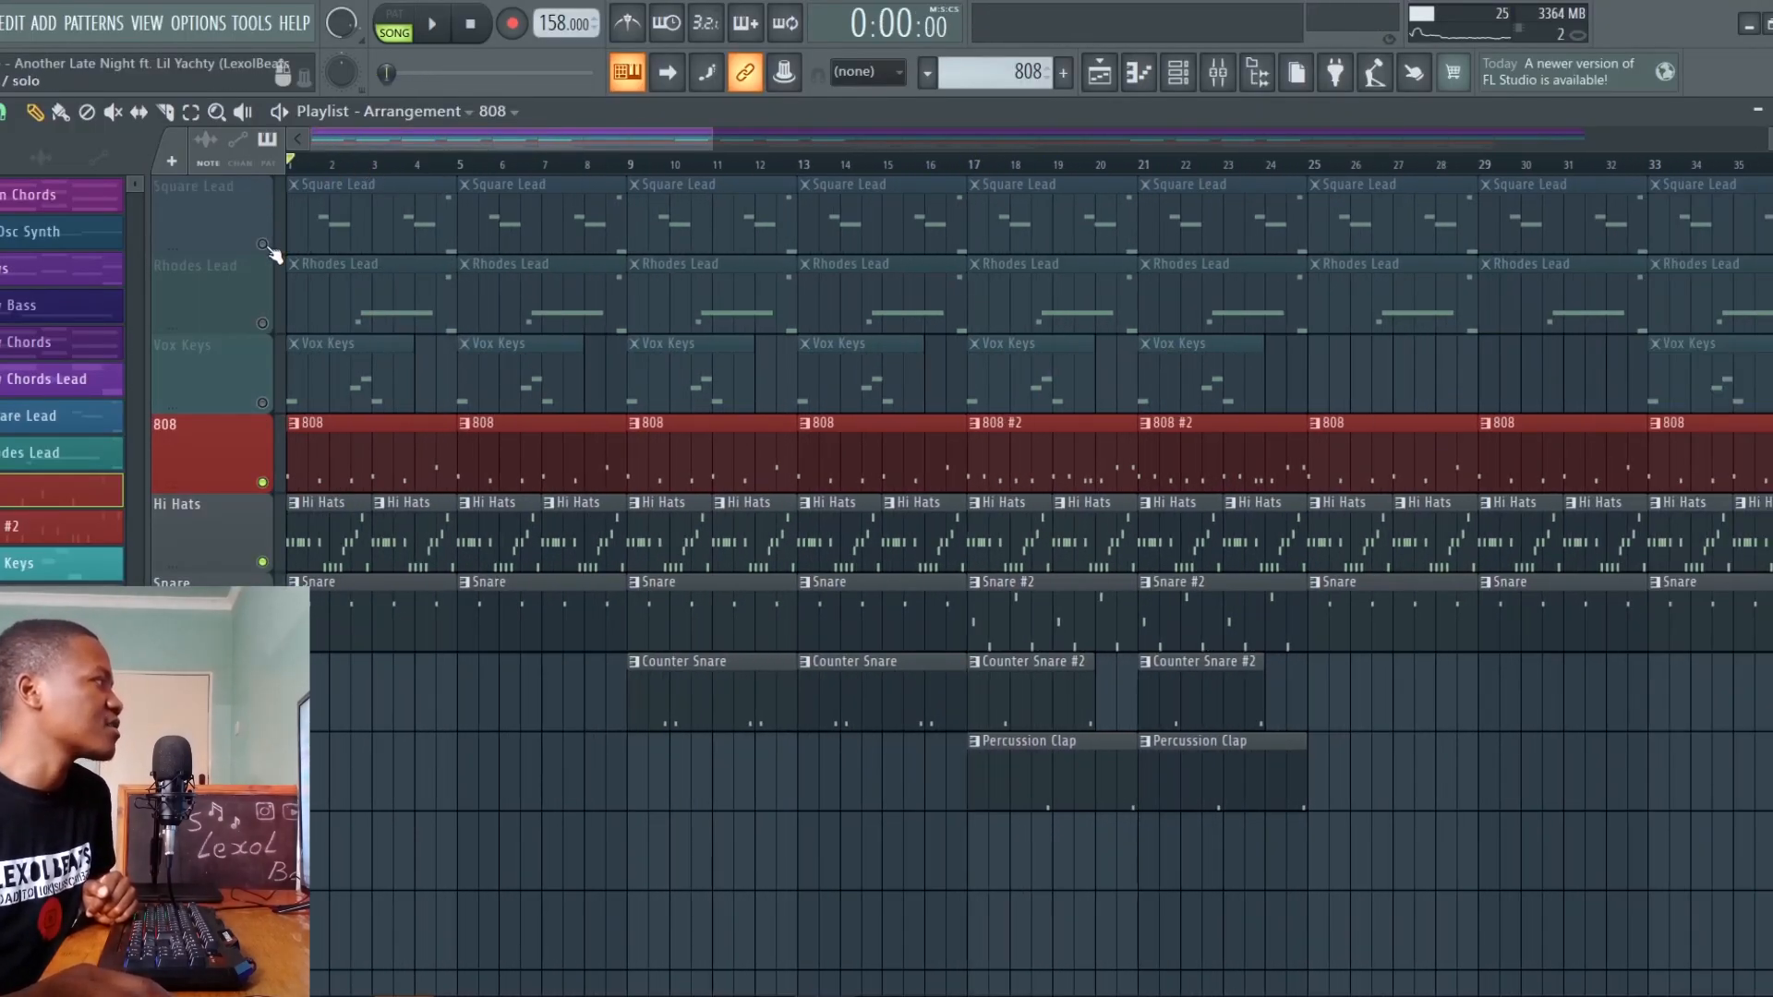
Bring every melody and drum track back in and play the full arrangement from the start
click(263, 245)
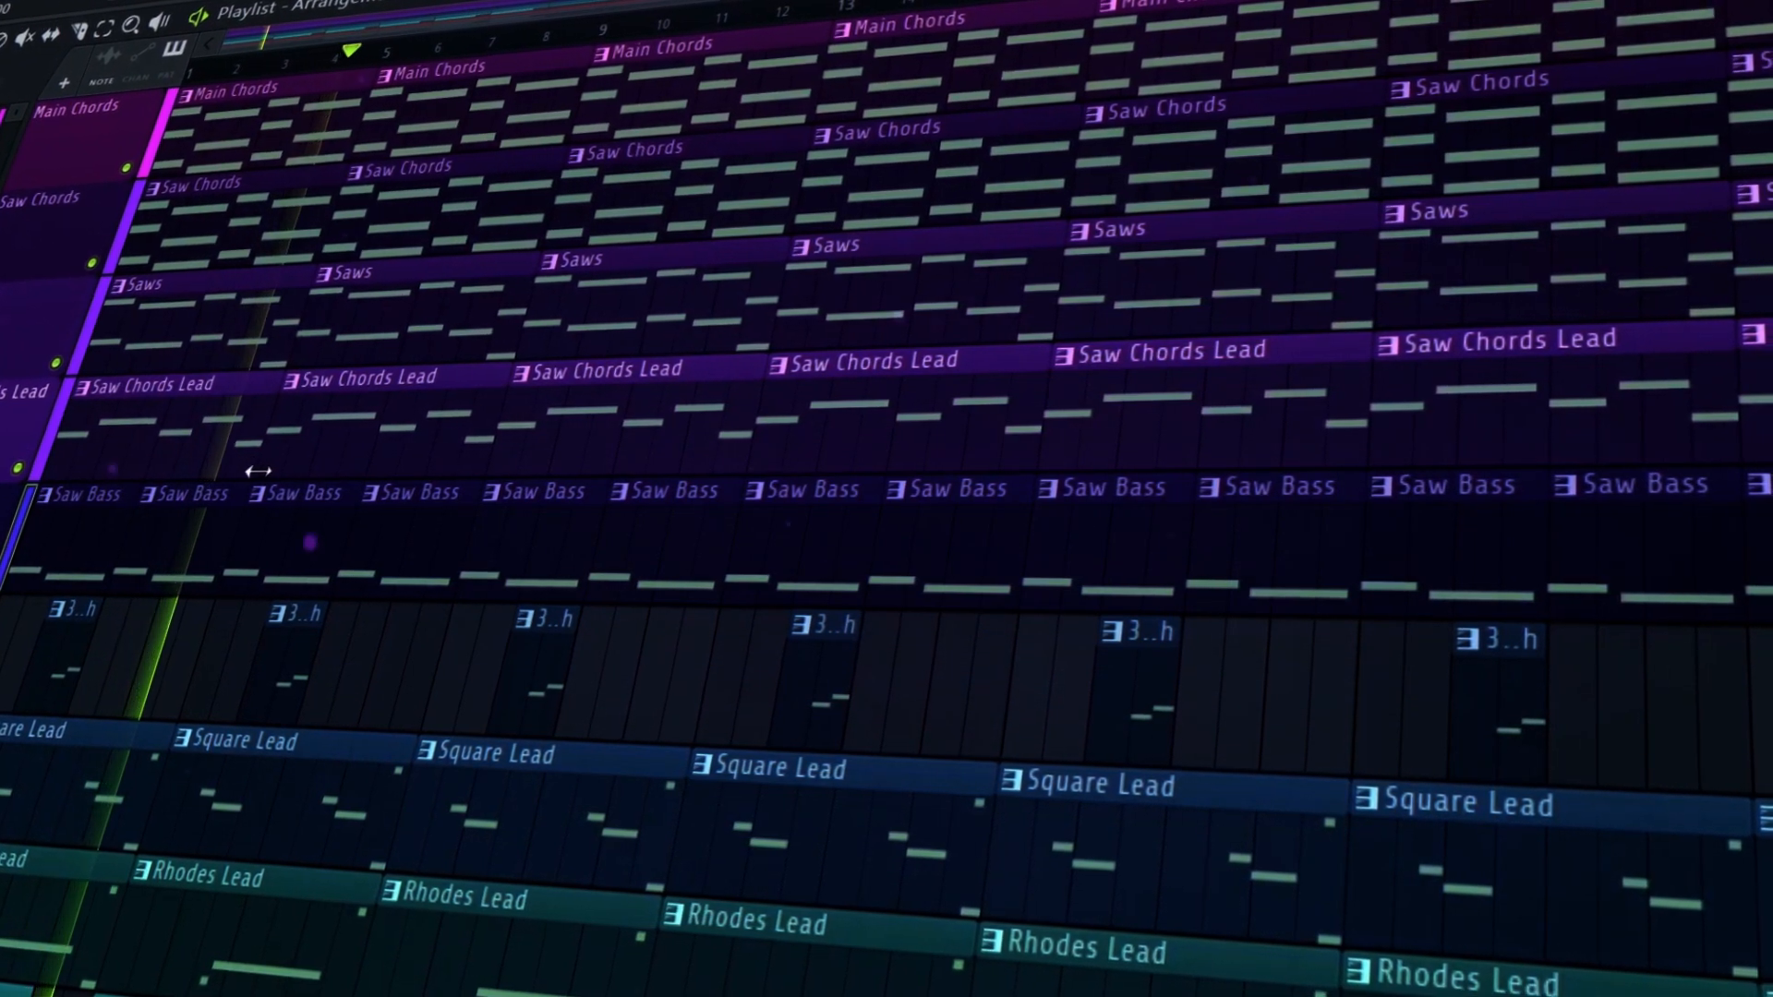
scroll(412, 421, down, 5)
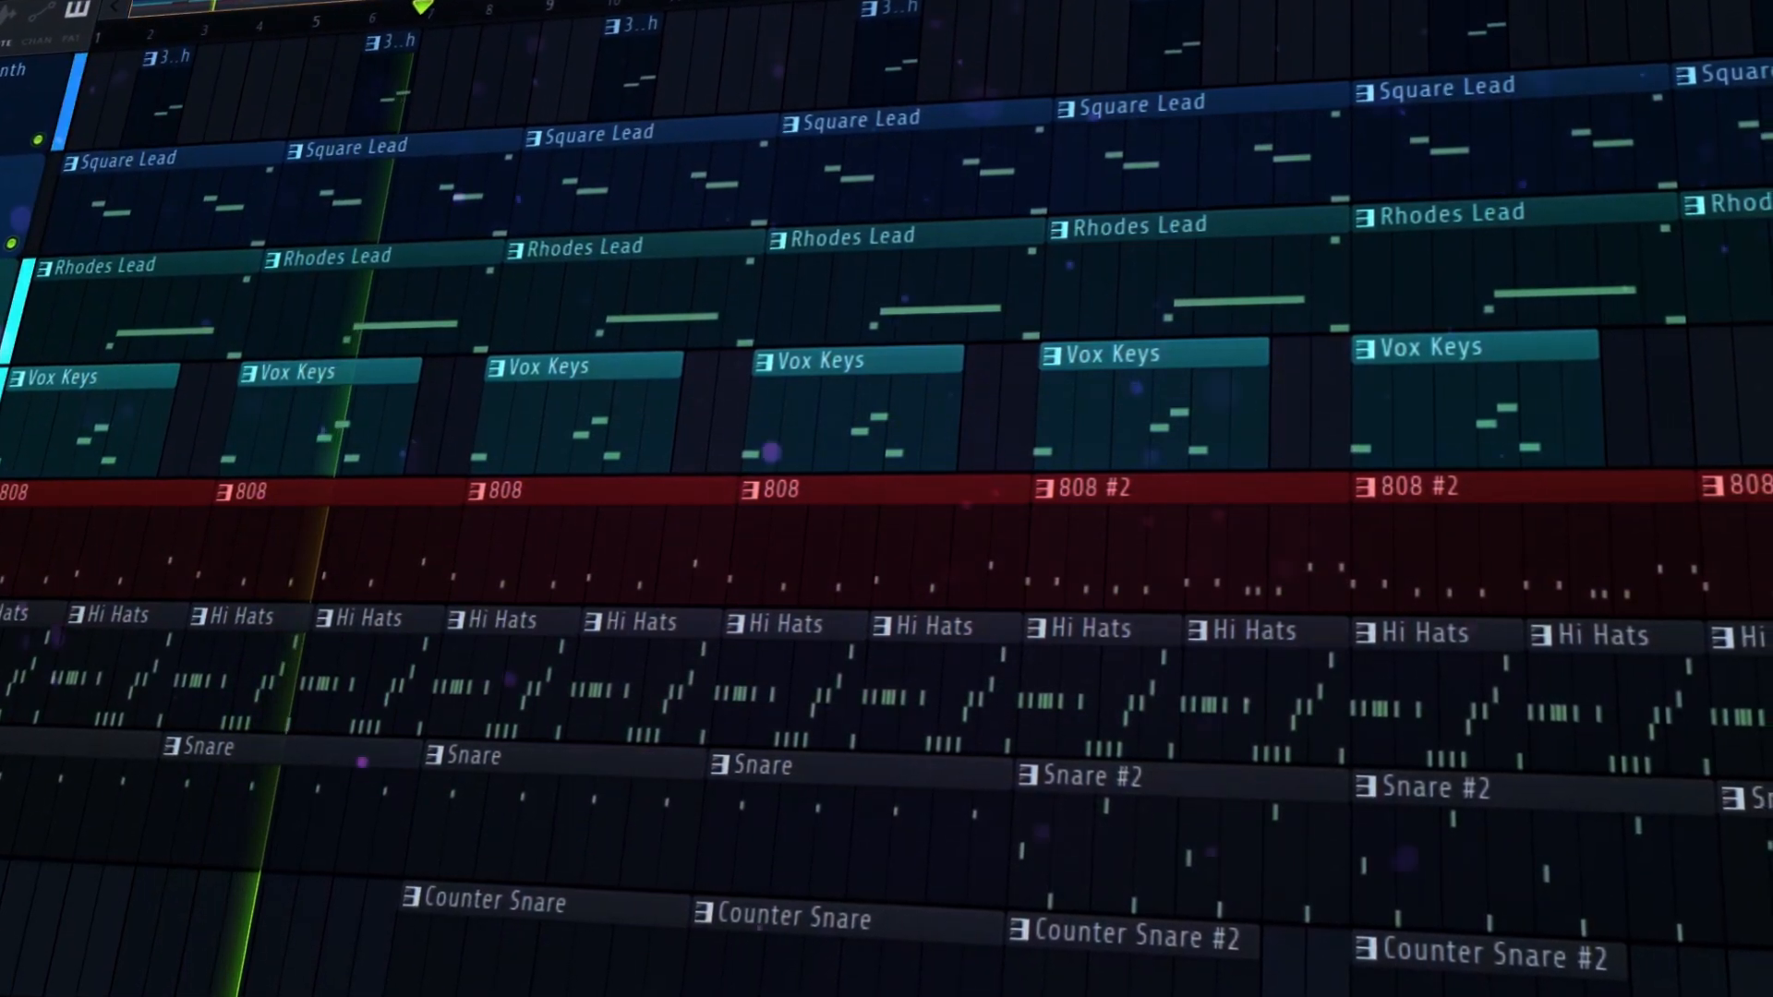
scroll(484, 388, up, 3)
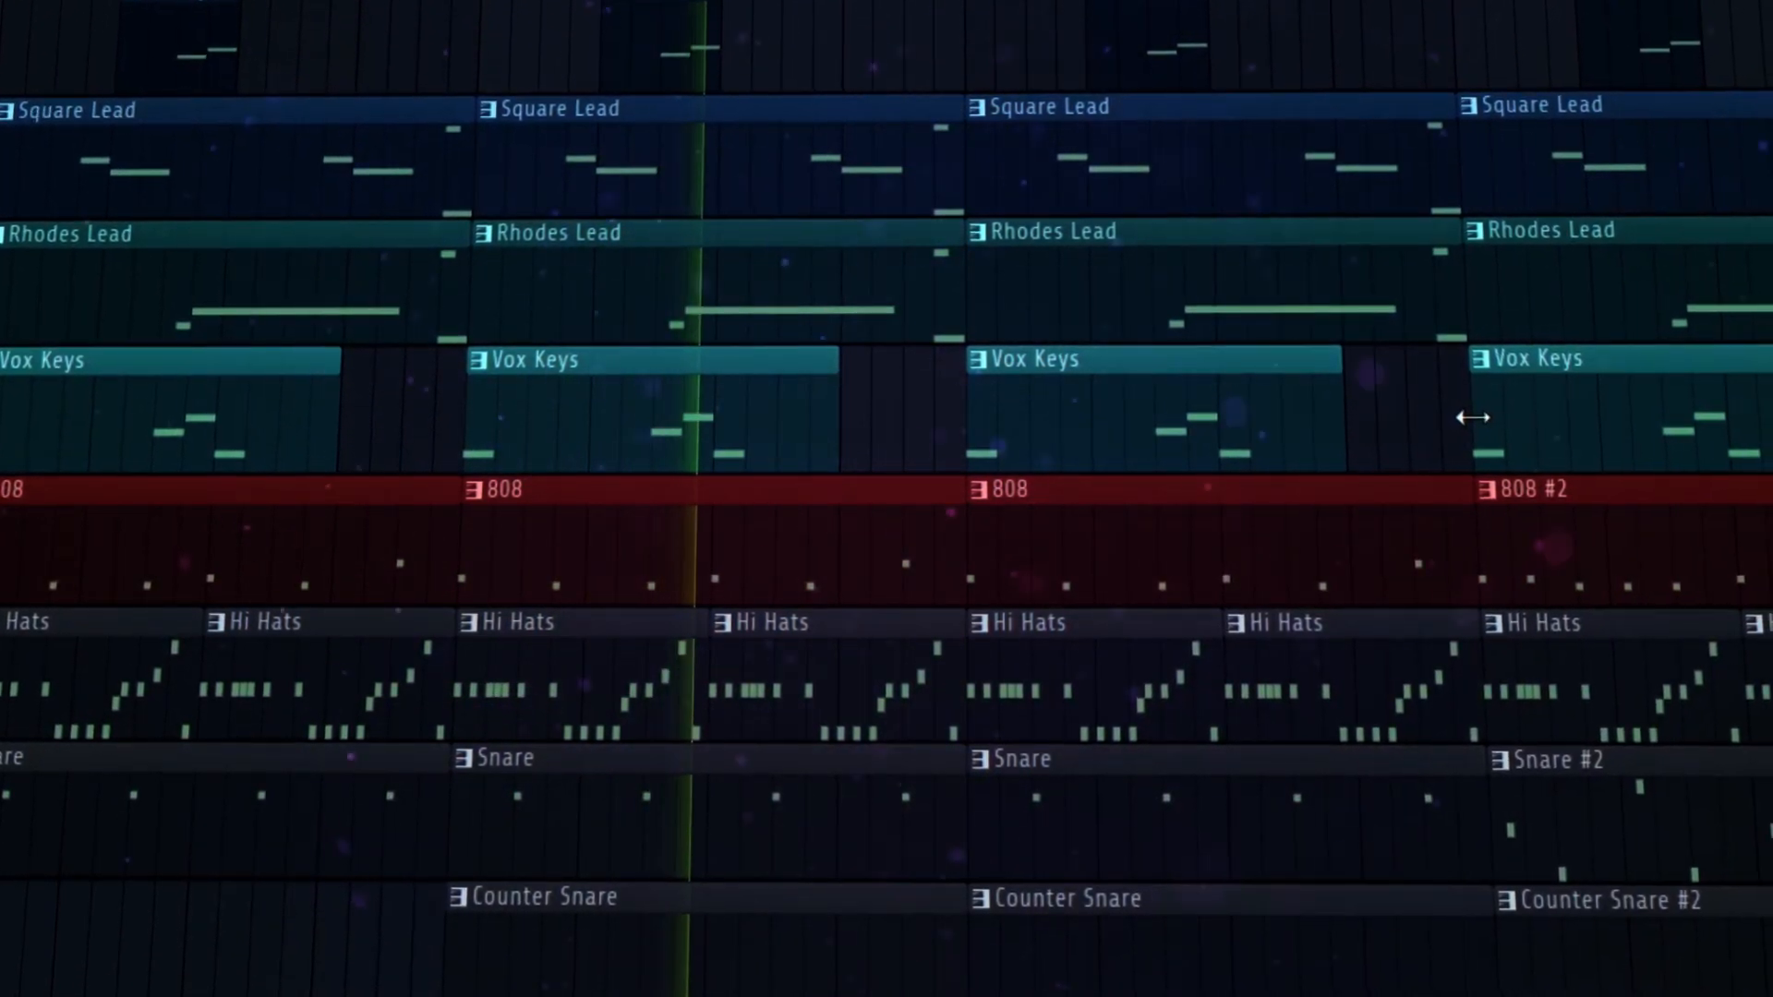
scroll(1461, 448, up, 1)
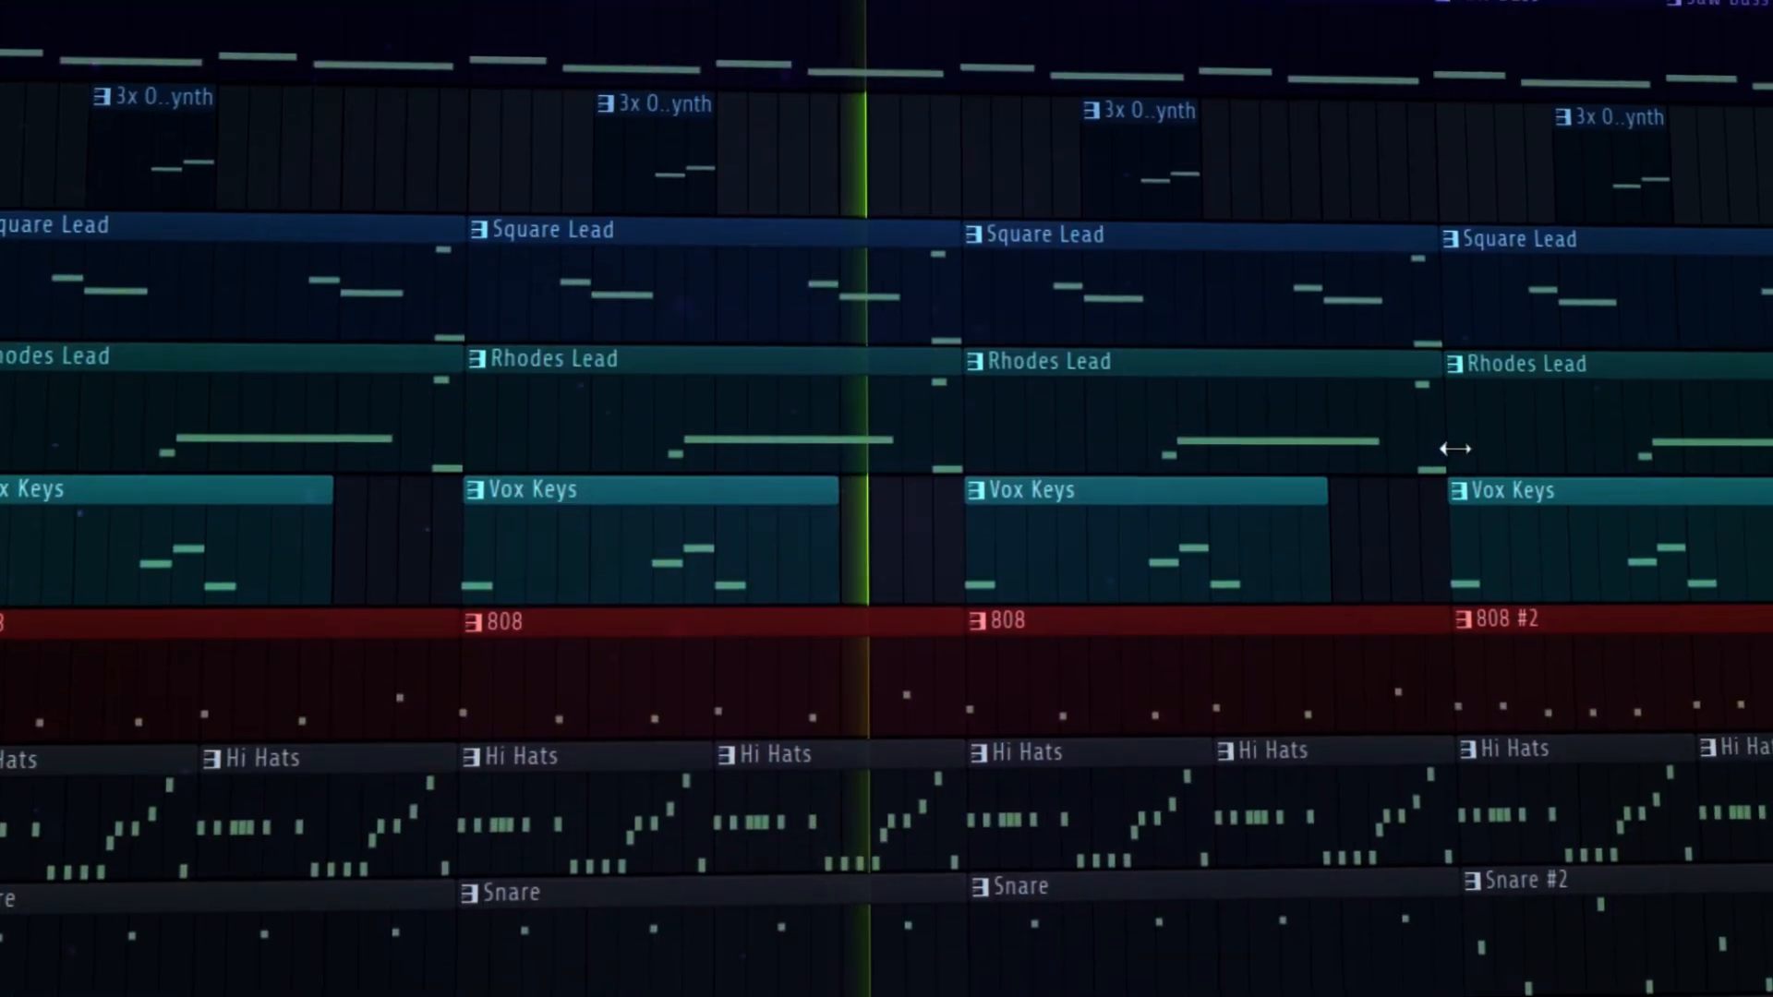